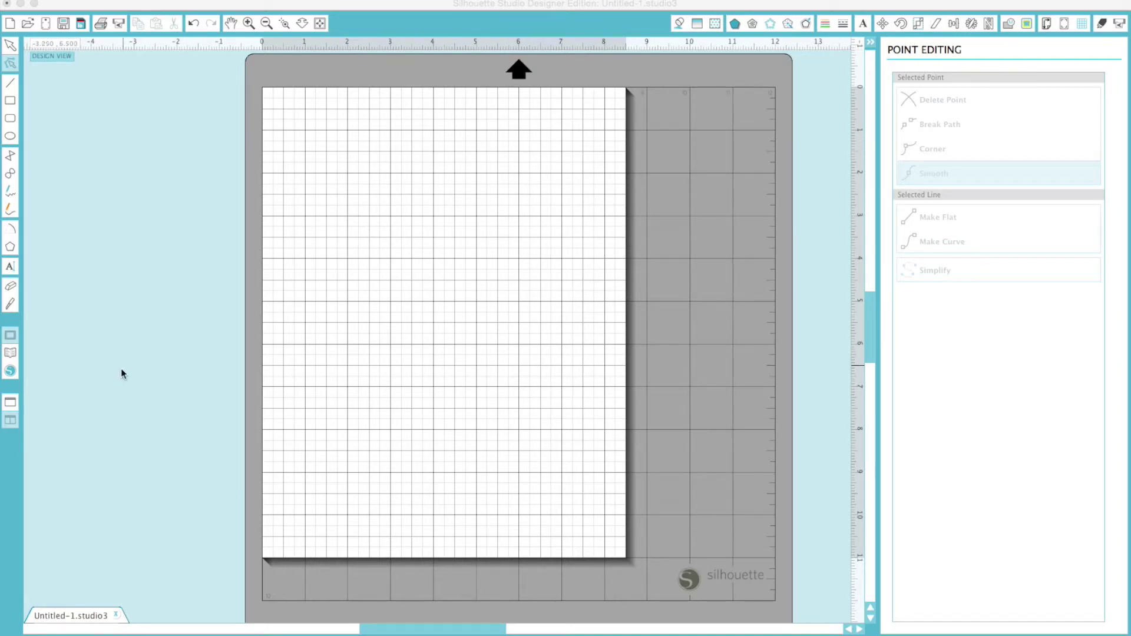
# Search the design store for "page scallop" and open the "6x8 album scallop pages" design.
pyautogui.click(11, 372)
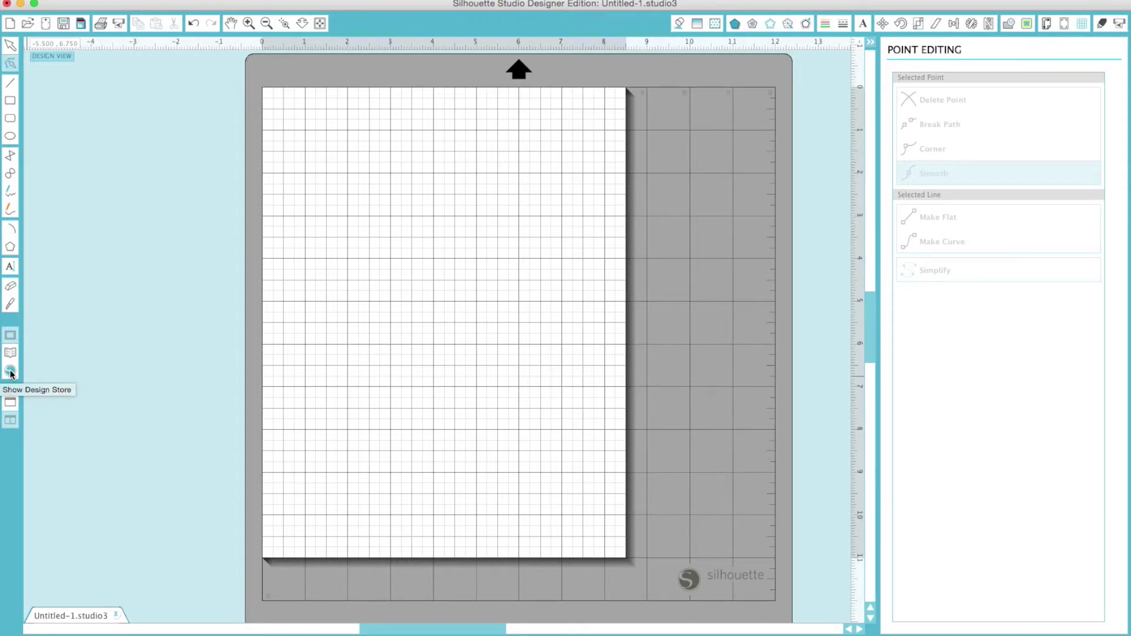
pyautogui.click(11, 373)
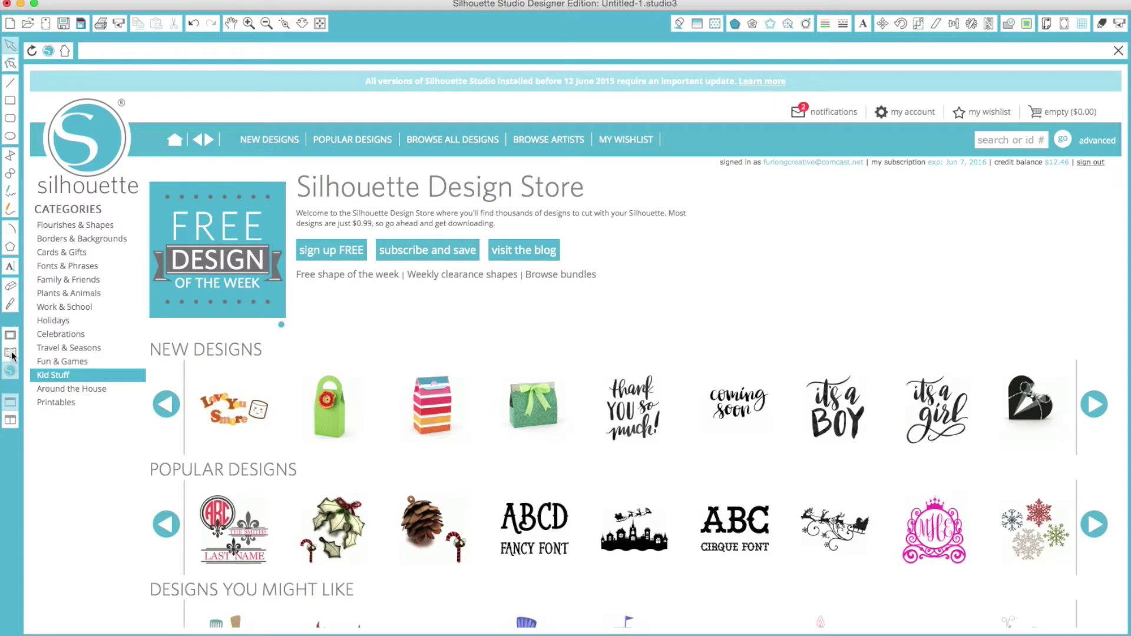
pyautogui.click(1035, 137)
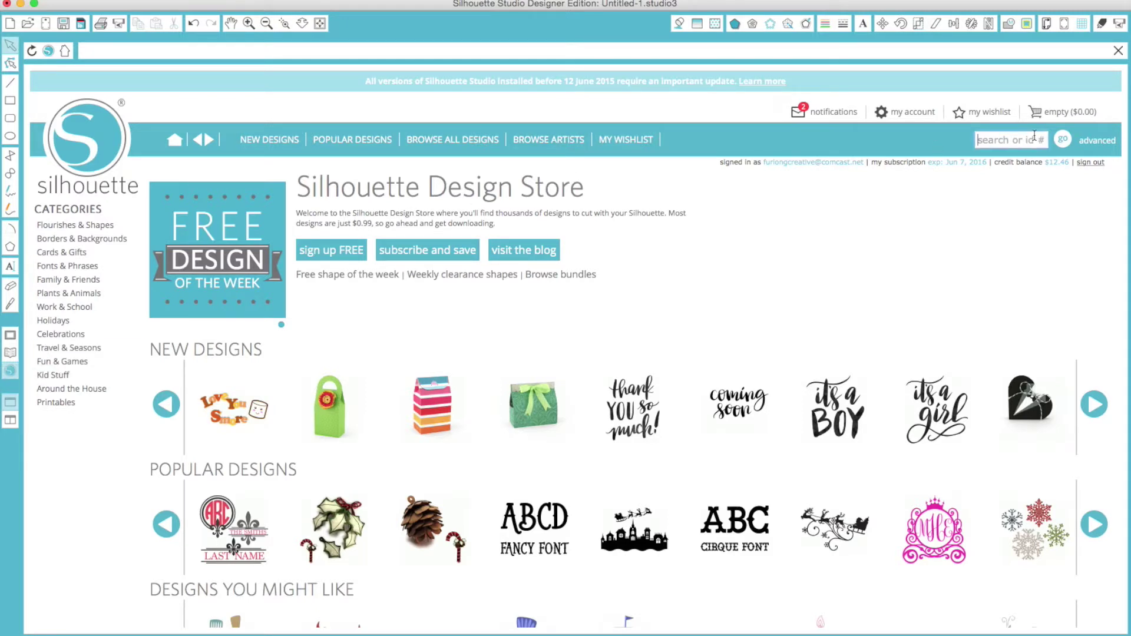
pyautogui.write('s')
pyautogui.press('BackSpace')
pyautogui.write('page scallop')
pyautogui.press('Return')
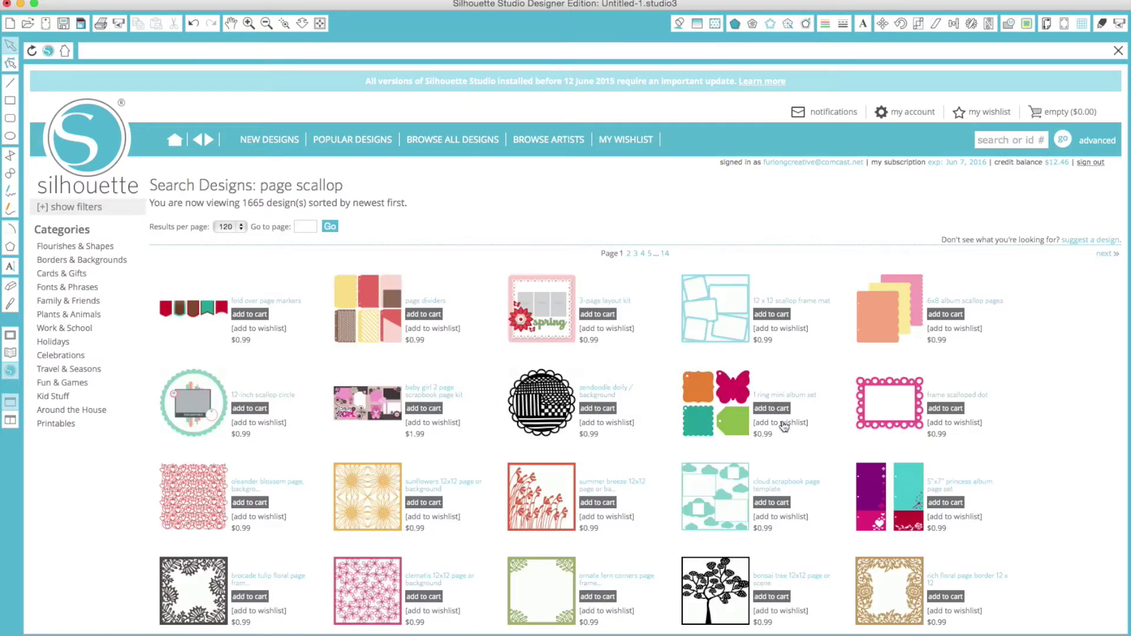
pyautogui.click(897, 311)
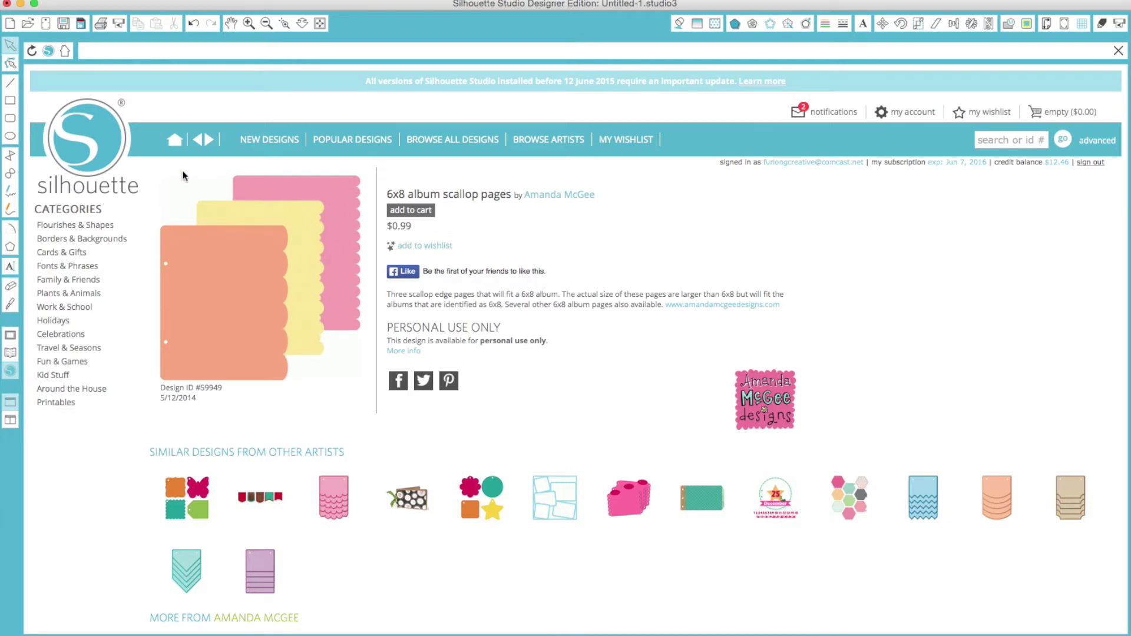
# Open the design library, search it for "scallop" and look through the results.
pyautogui.click(11, 352)
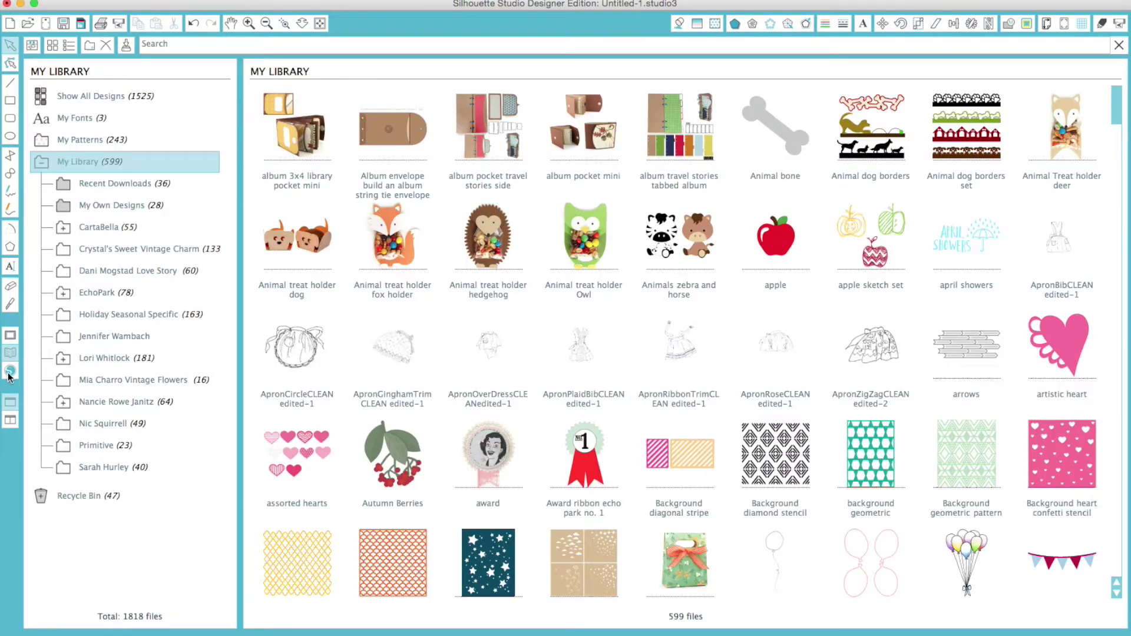
pyautogui.click(465, 46)
pyautogui.write('s')
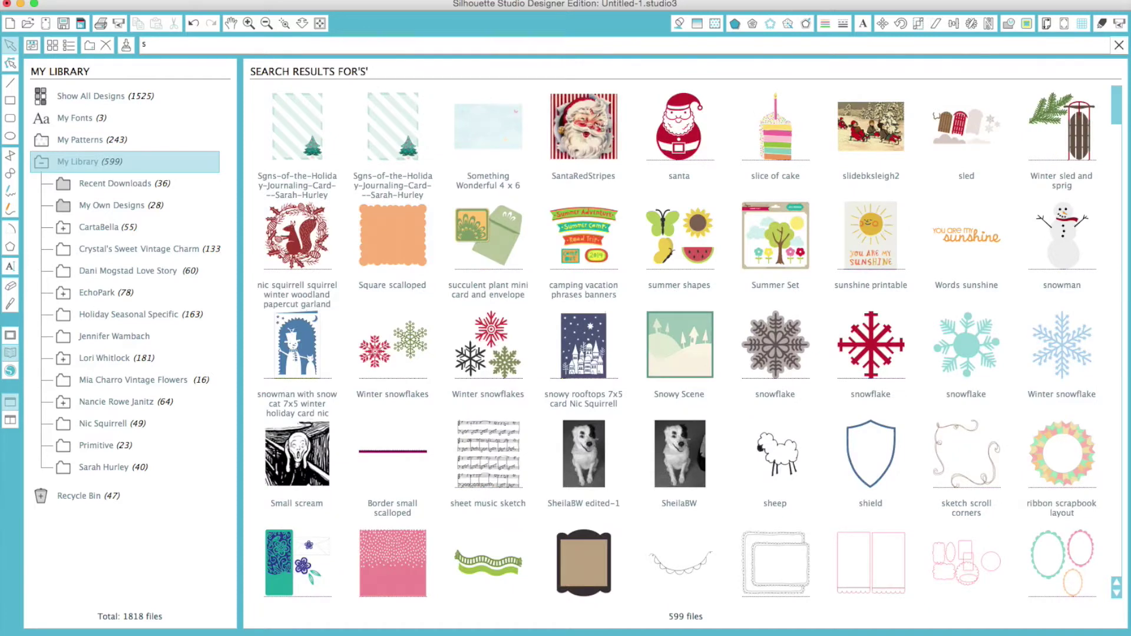
pyautogui.write('cal')
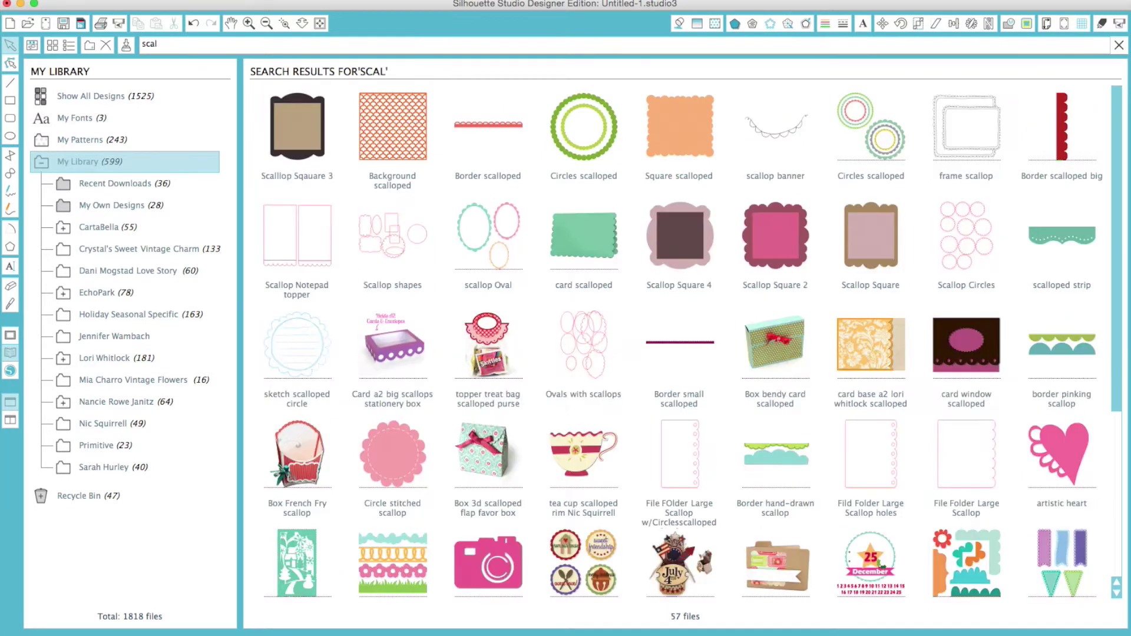
pyautogui.write('lop')
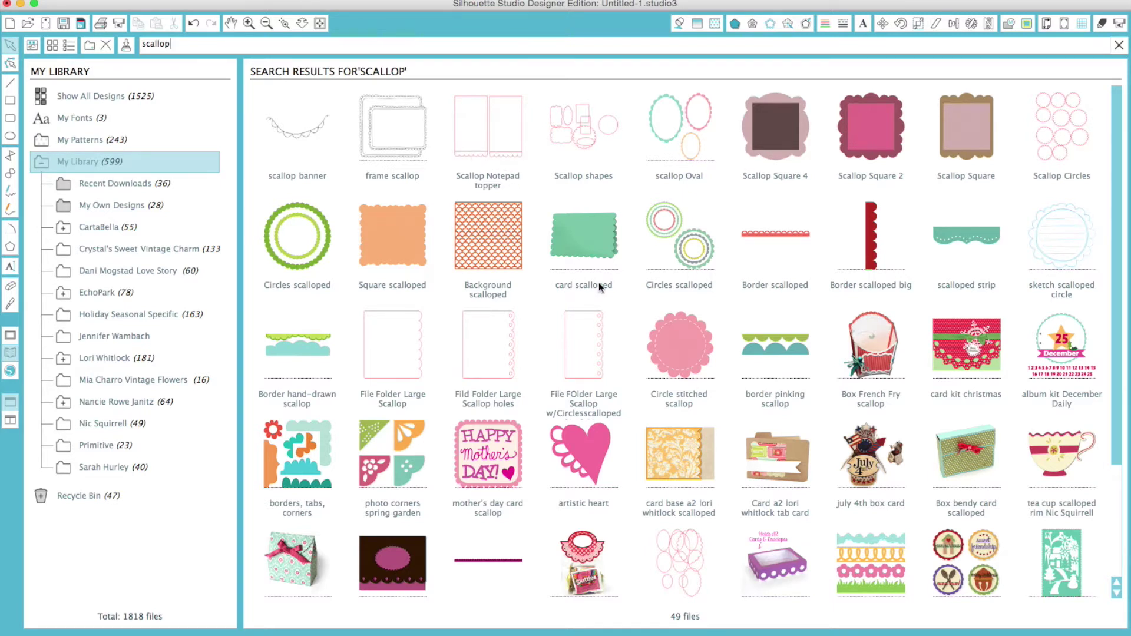
pyautogui.scroll(-2, 674, 398)
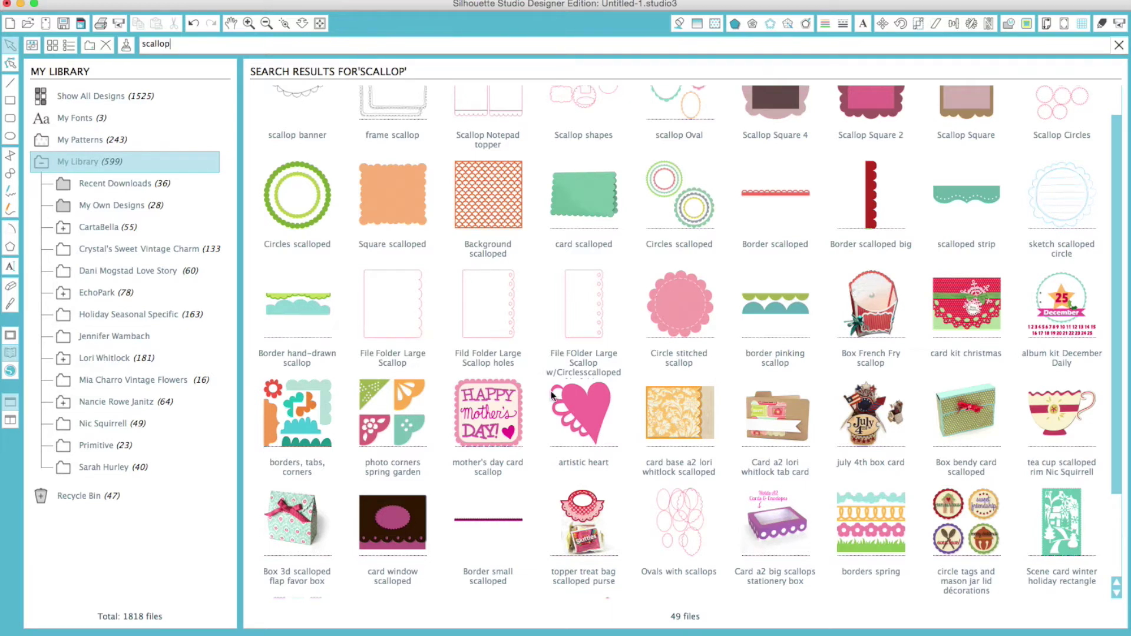
pyautogui.scroll(-3, 550, 390)
pyautogui.scroll(4, 546, 369)
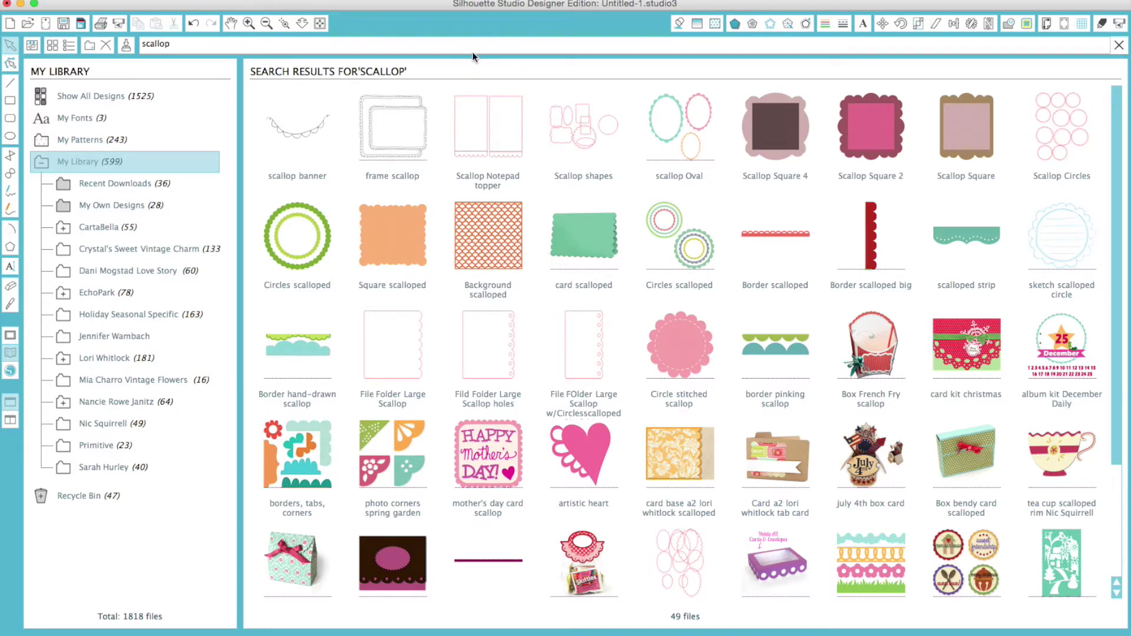
# Search the library for "border" and place the "borders spring" design on the page.
pyautogui.press('BackSpace')
pyautogui.press('BackSpace')
pyautogui.press('BackSpace')
pyautogui.press('BackSpace')
pyautogui.press('BackSpace')
pyautogui.press('BackSpace')
pyautogui.press('BackSpace')
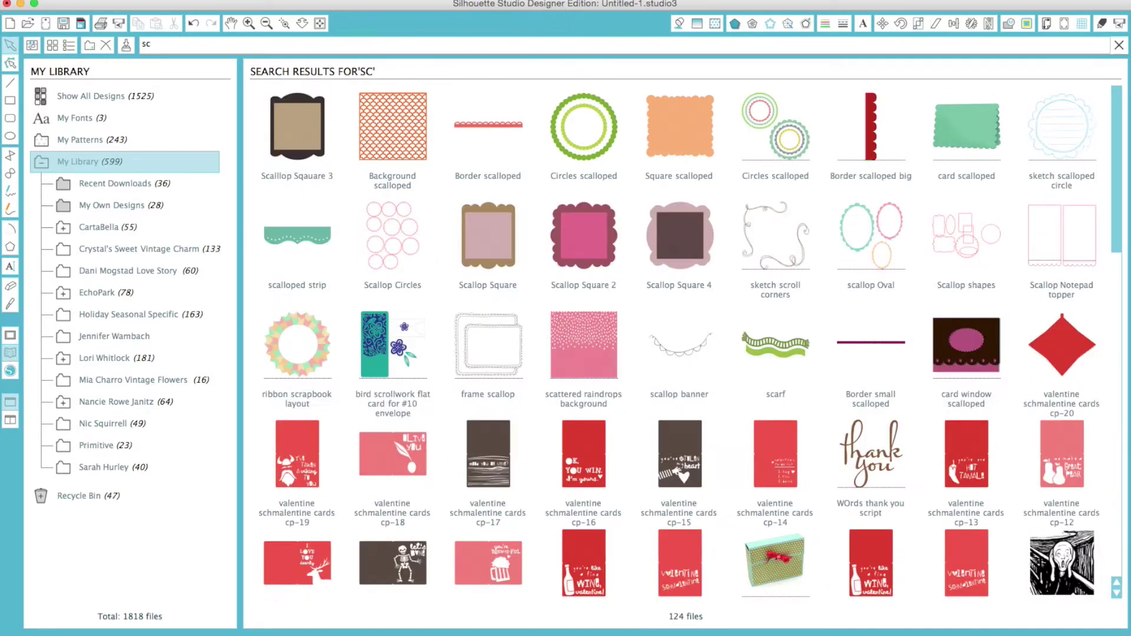
pyautogui.write('b')
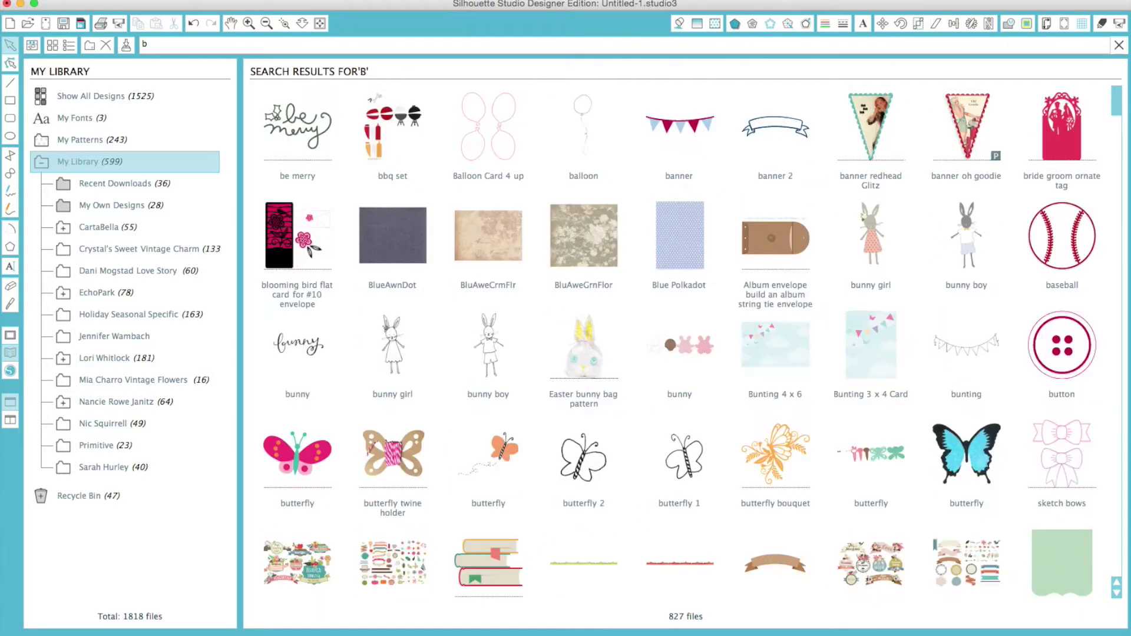
pyautogui.write('order')
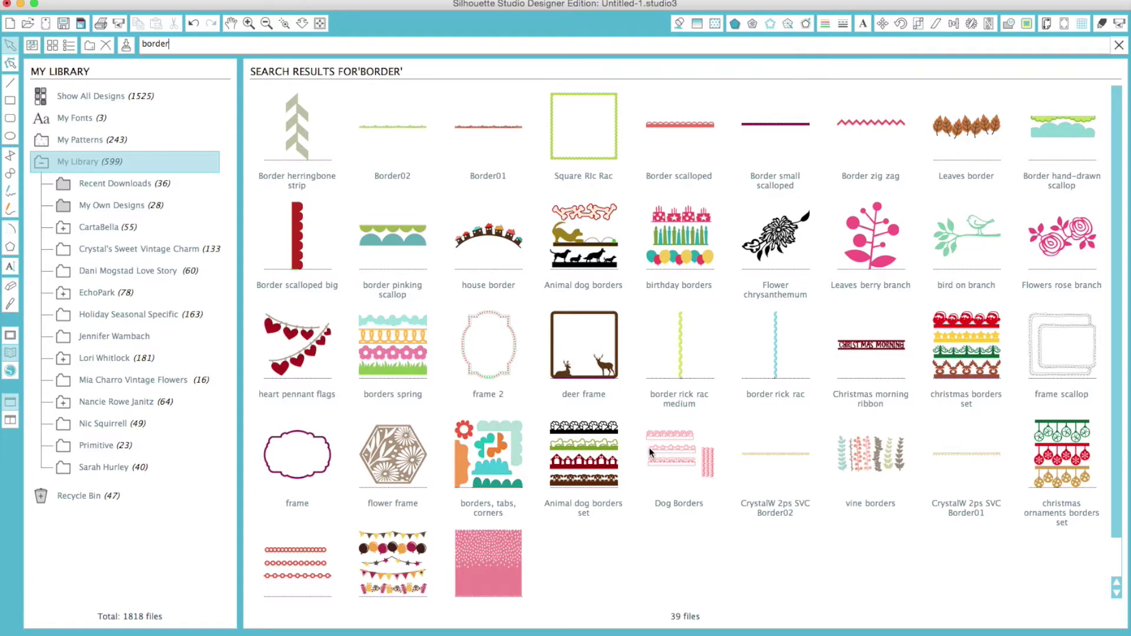
pyautogui.doubleClick(407, 362)
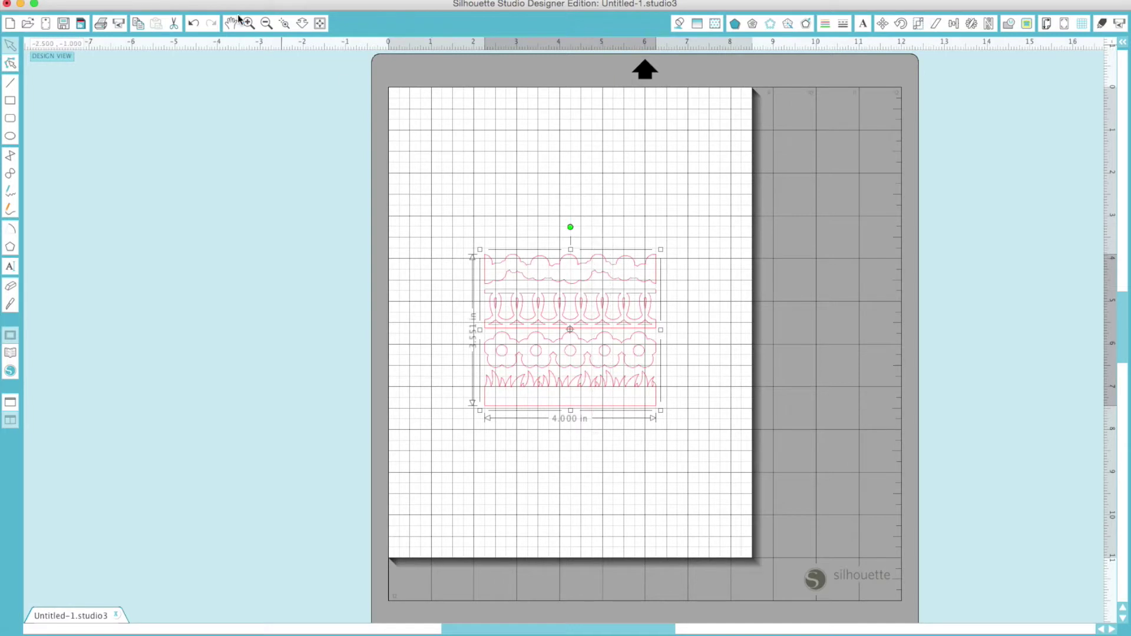
# Ungroup the spring borders and delete all of them except the grass border.
pyautogui.click(207, 0)
pyautogui.click(238, 249)
pyautogui.click(551, 522)
pyautogui.moveTo(573, 399); pyautogui.dragTo(399, 320)
pyautogui.click(434, 351)
pyautogui.moveTo(462, 242); pyautogui.dragTo(553, 347)
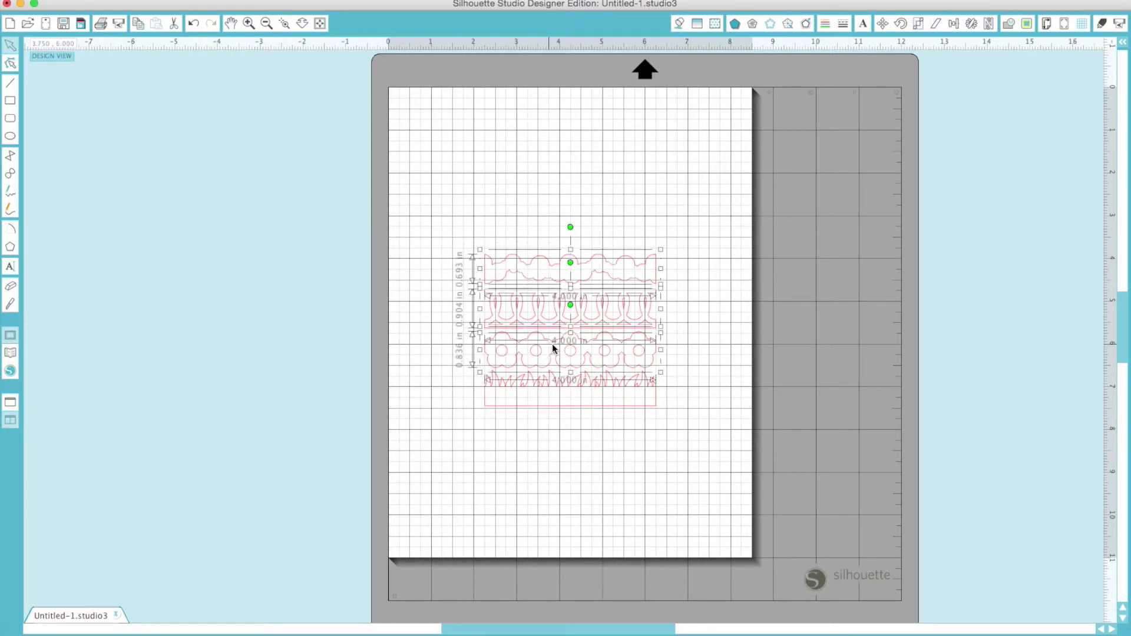
pyautogui.press('Delete')
pyautogui.click(556, 384)
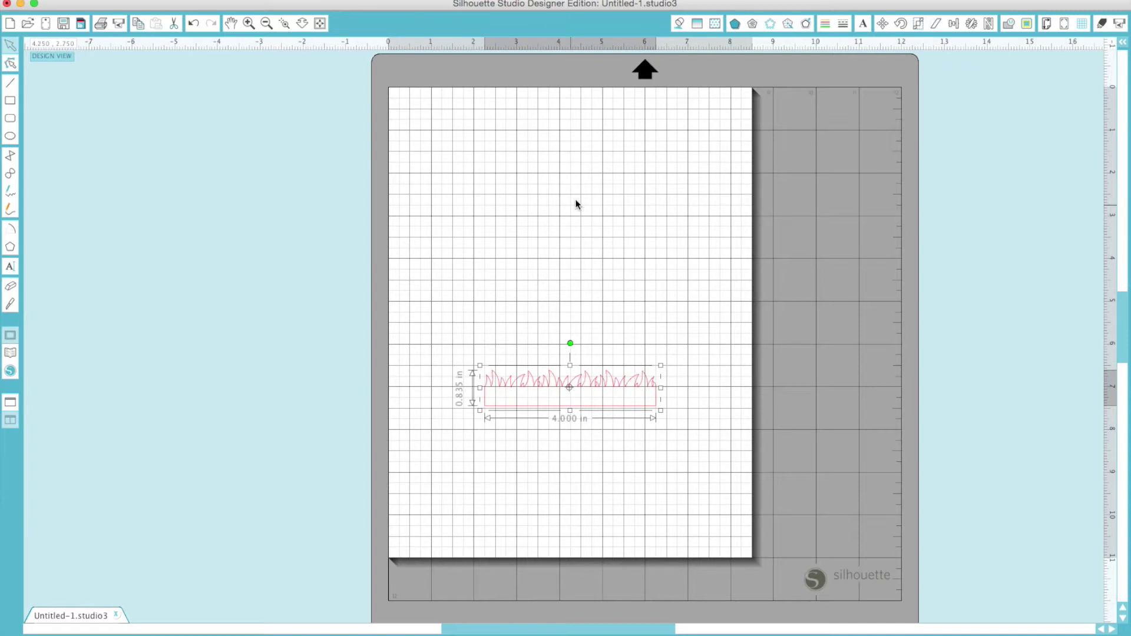
# Turn the grass border vertical and move the rectangle beside it so it overlaps the border's straight strip.
pyautogui.click(902, 22)
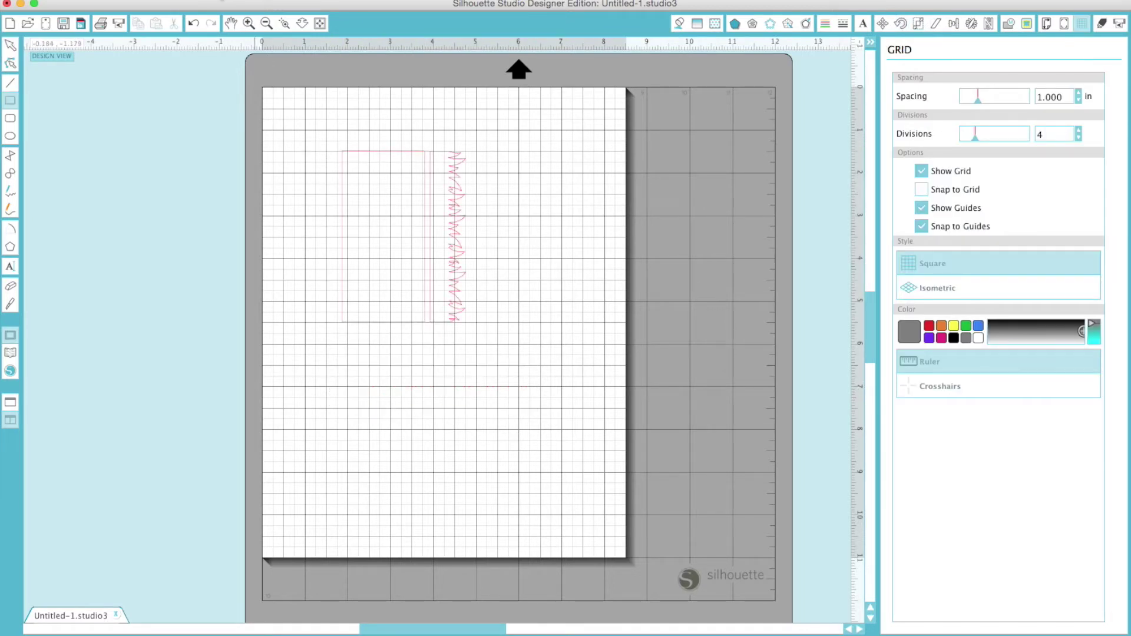
pyautogui.click(248, 23)
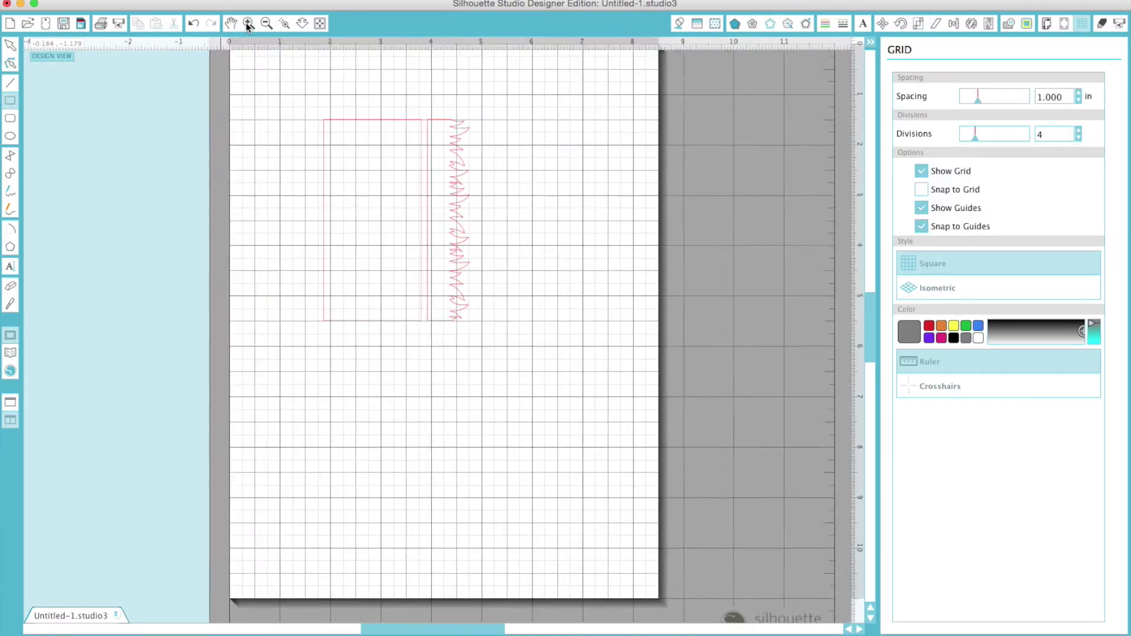
pyautogui.click(248, 24)
pyautogui.click(248, 24)
pyautogui.scroll(1, 339, 245)
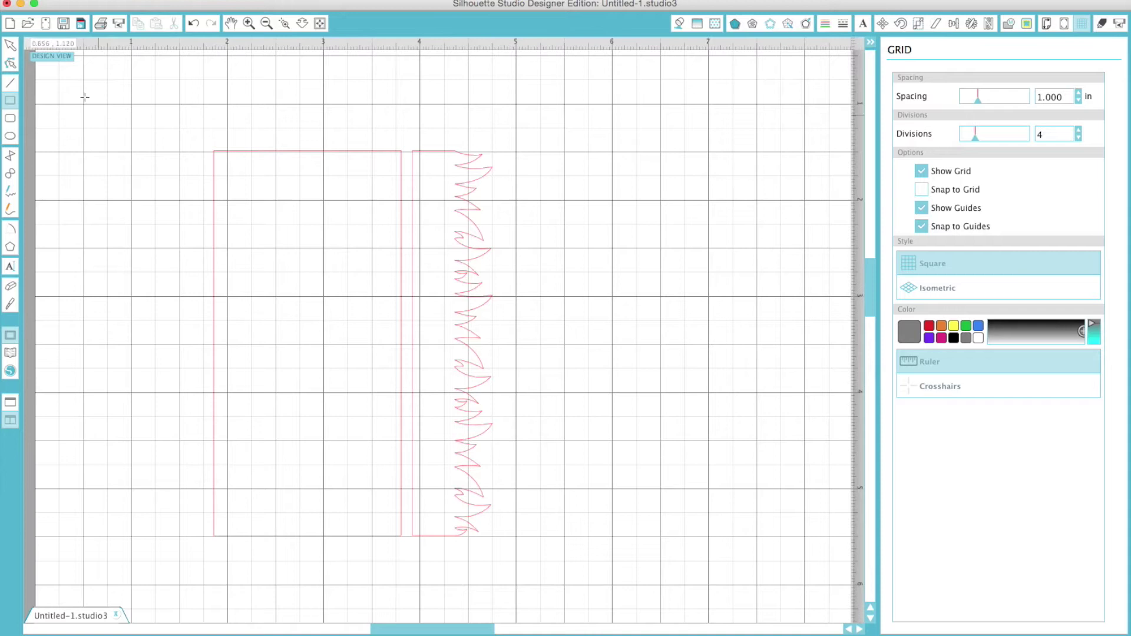
pyautogui.click(11, 45)
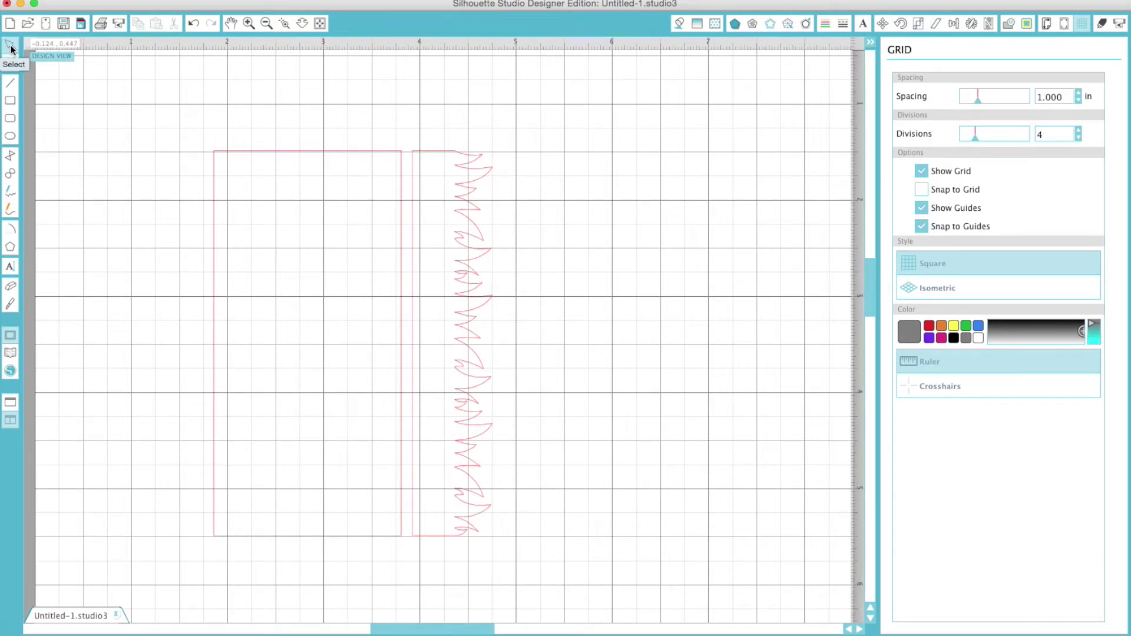
pyautogui.moveTo(400, 361); pyautogui.dragTo(436, 364)
pyautogui.moveTo(443, 365); pyautogui.dragTo(446, 365)
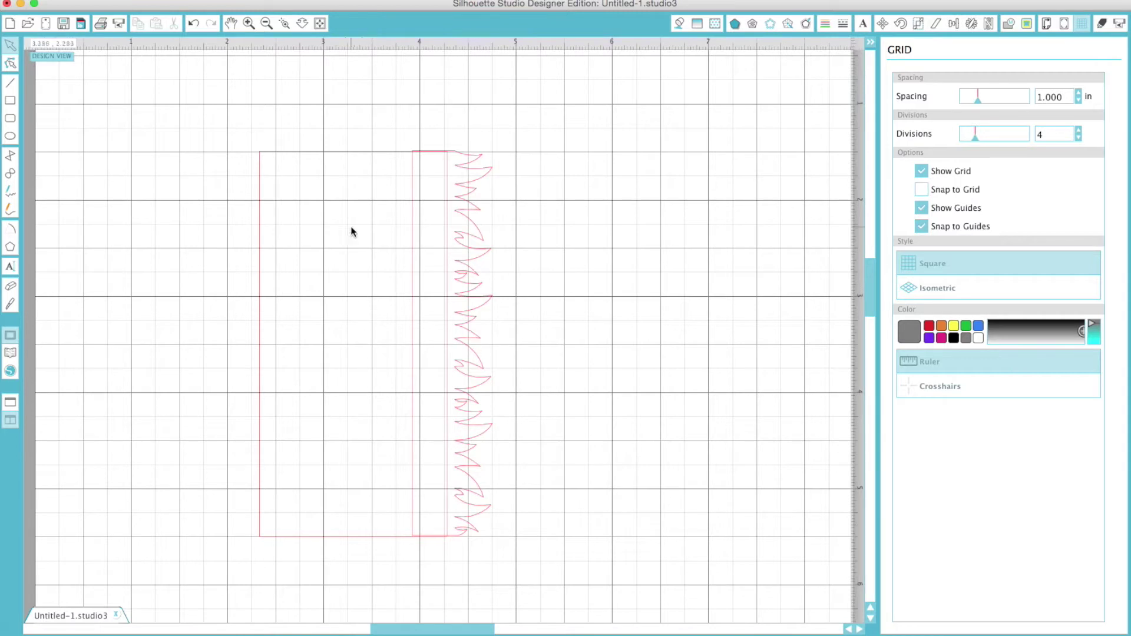
# Fine-tune the rectangle's height to about 4 in so its lower edge lines up with the end of the grass border.
pyautogui.click(356, 153)
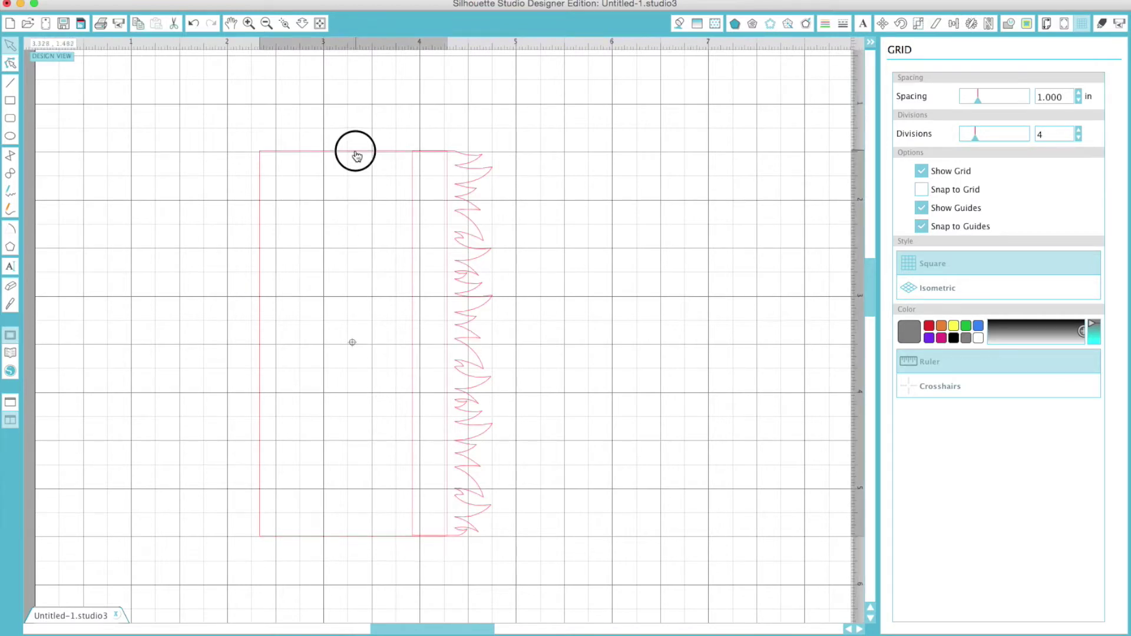
pyautogui.click(252, 24)
pyautogui.scroll(-3, 480, 538)
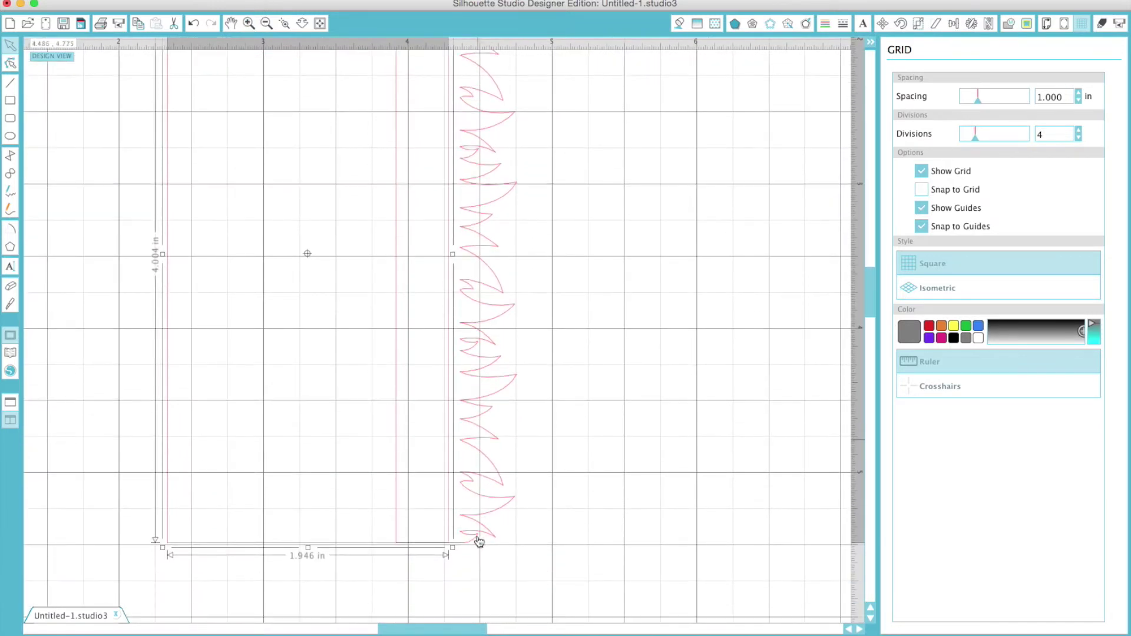
pyautogui.moveTo(307, 548); pyautogui.dragTo(308, 547)
pyautogui.moveTo(307, 547); pyautogui.dragTo(308, 547)
pyautogui.click(267, 23)
pyautogui.click(267, 23)
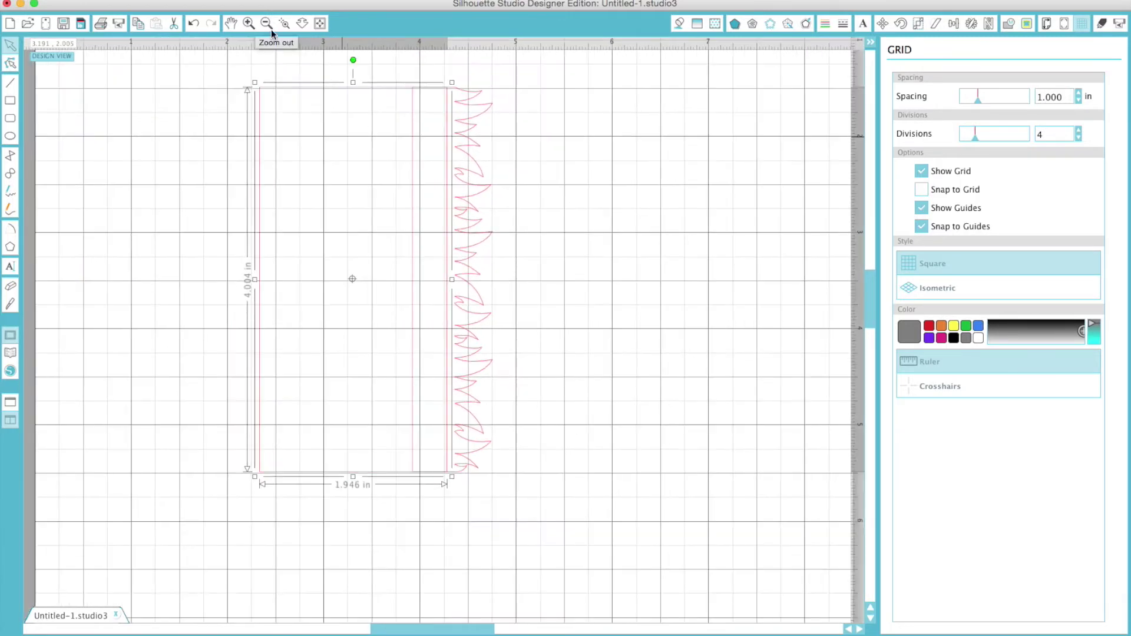
# Group the rectangle with the grass border and open the scale settings.
pyautogui.moveTo(212, 104); pyautogui.dragTo(528, 439)
pyautogui.click(203, 1)
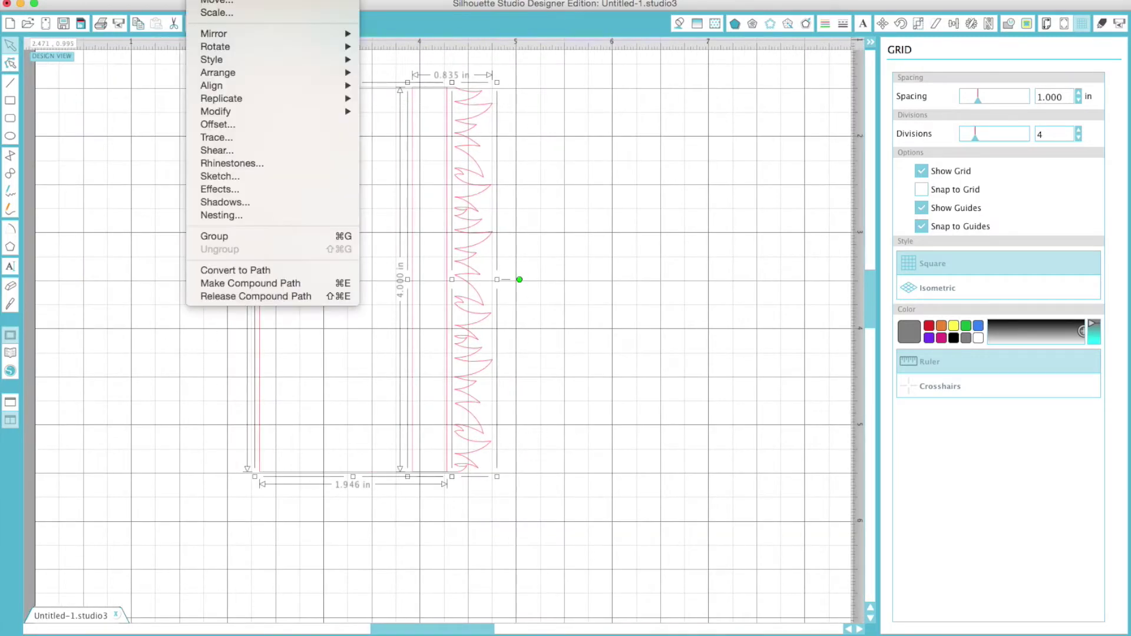
pyautogui.click(247, 237)
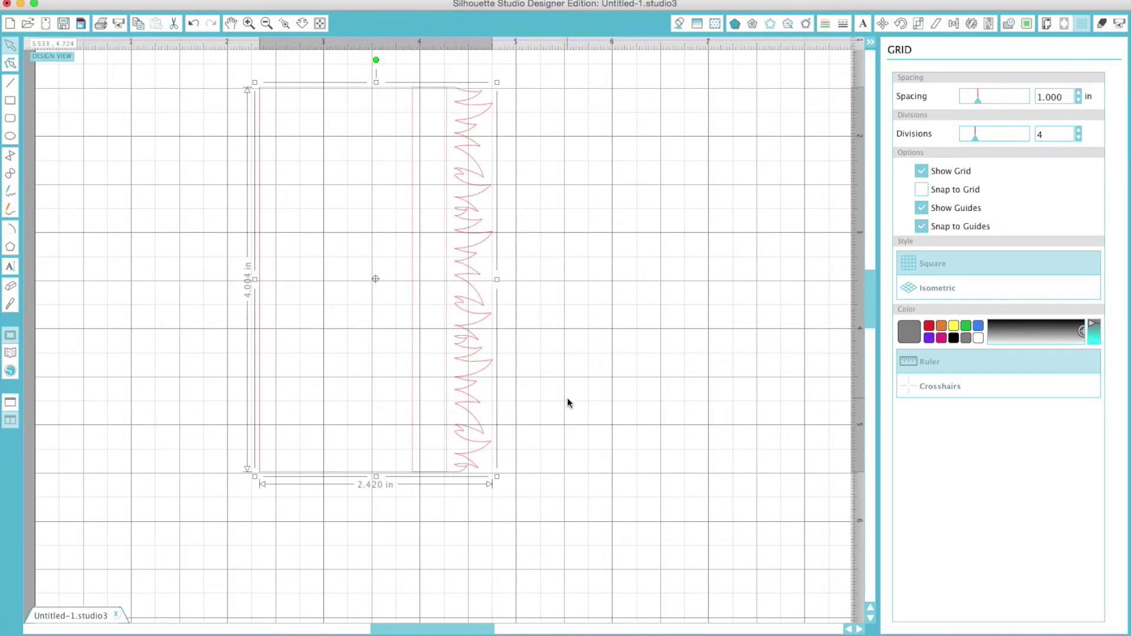
pyautogui.click(919, 23)
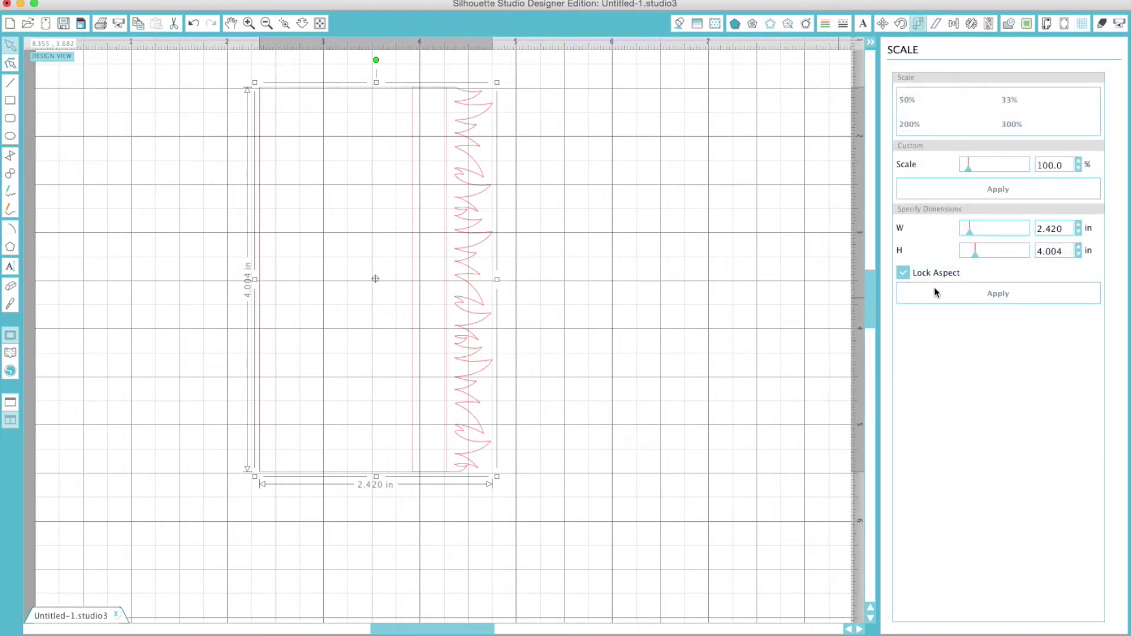
# Enlarge the group freehand with locked proportions to about 2.69 in wide by 4.45 in high.
pyautogui.click(902, 273)
pyautogui.click(496, 475)
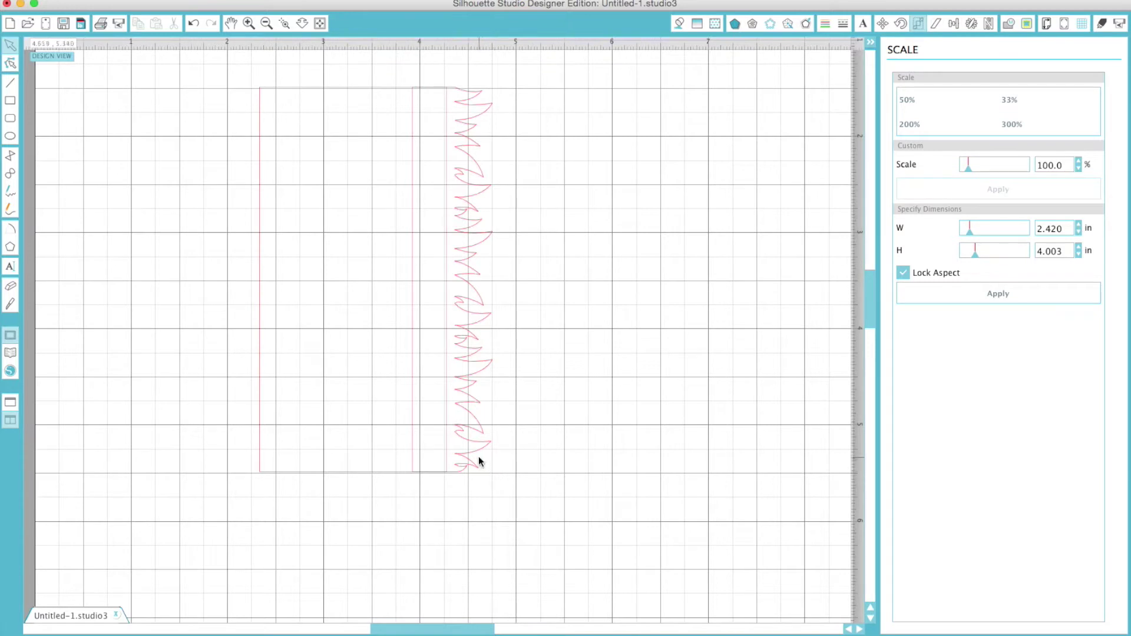
pyautogui.click(478, 459)
pyautogui.moveTo(497, 475); pyautogui.dragTo(524, 520)
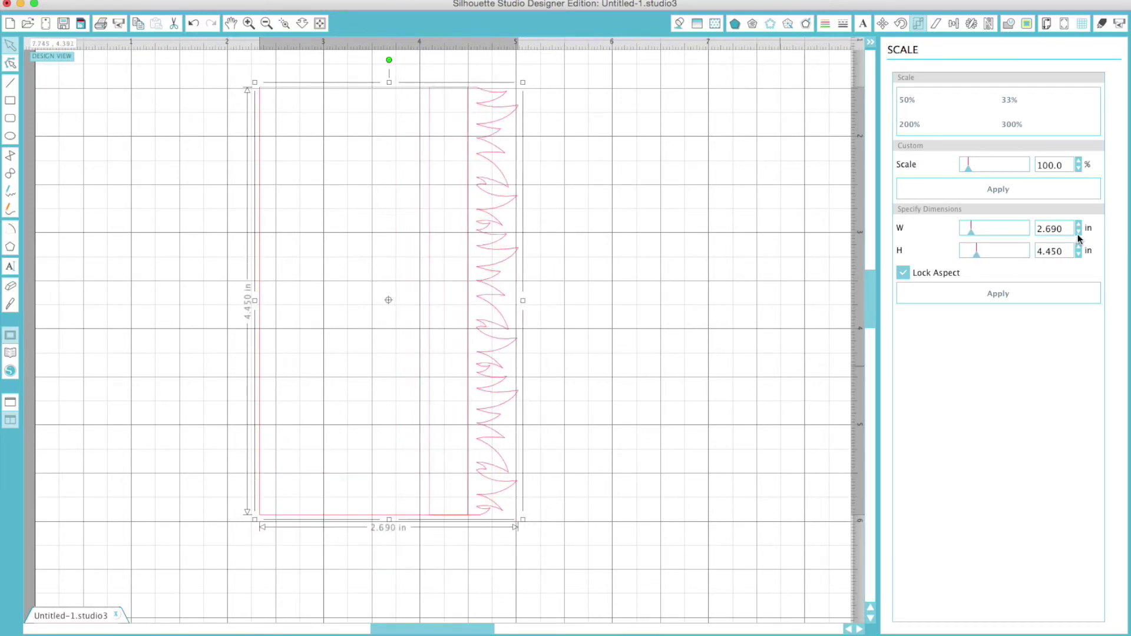
# Scale the group to 5 in wide by 7 in high with the aspect ratio unlocked, and reposition it on the page.
pyautogui.click(902, 272)
pyautogui.moveTo(1065, 231); pyautogui.dragTo(1002, 231)
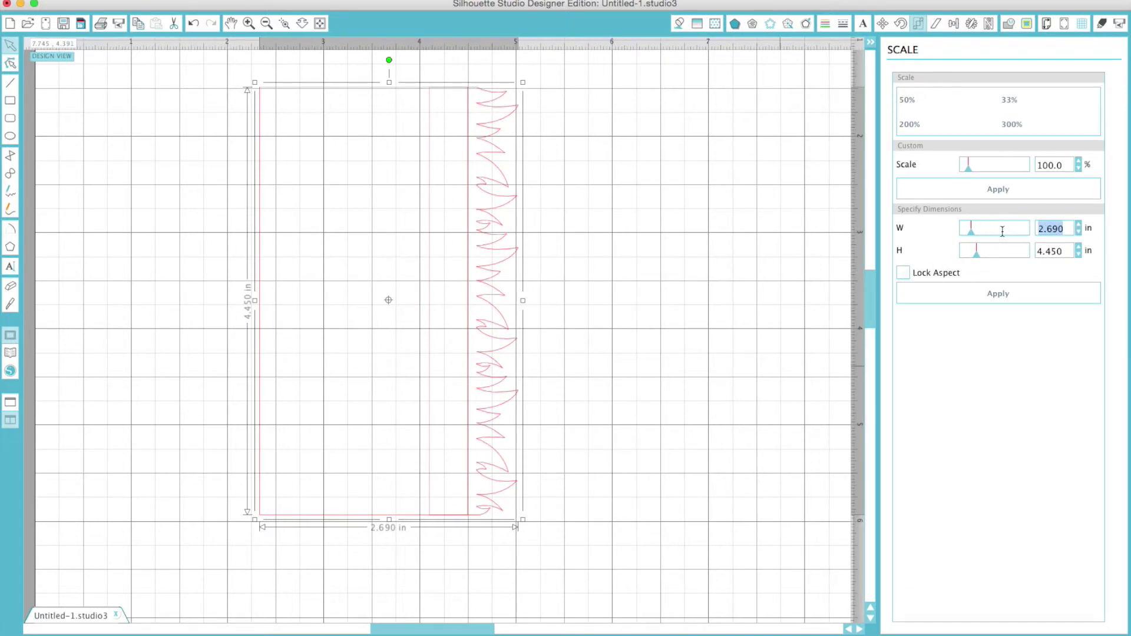
pyautogui.write('5')
pyautogui.moveTo(1068, 252); pyautogui.dragTo(1000, 253)
pyautogui.write('7')
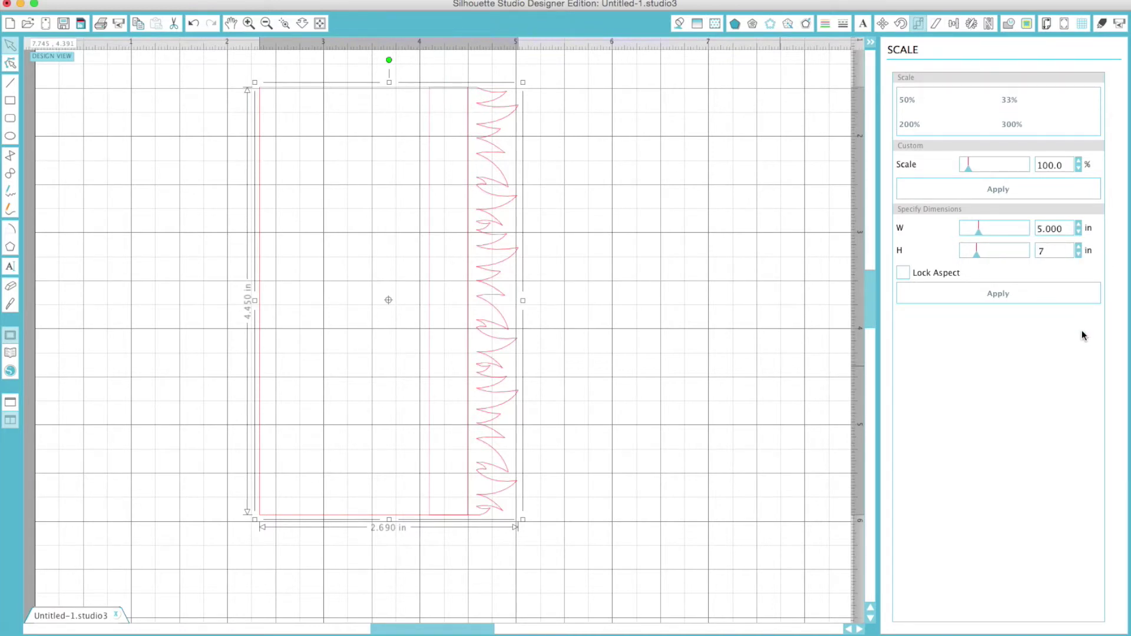
pyautogui.click(989, 295)
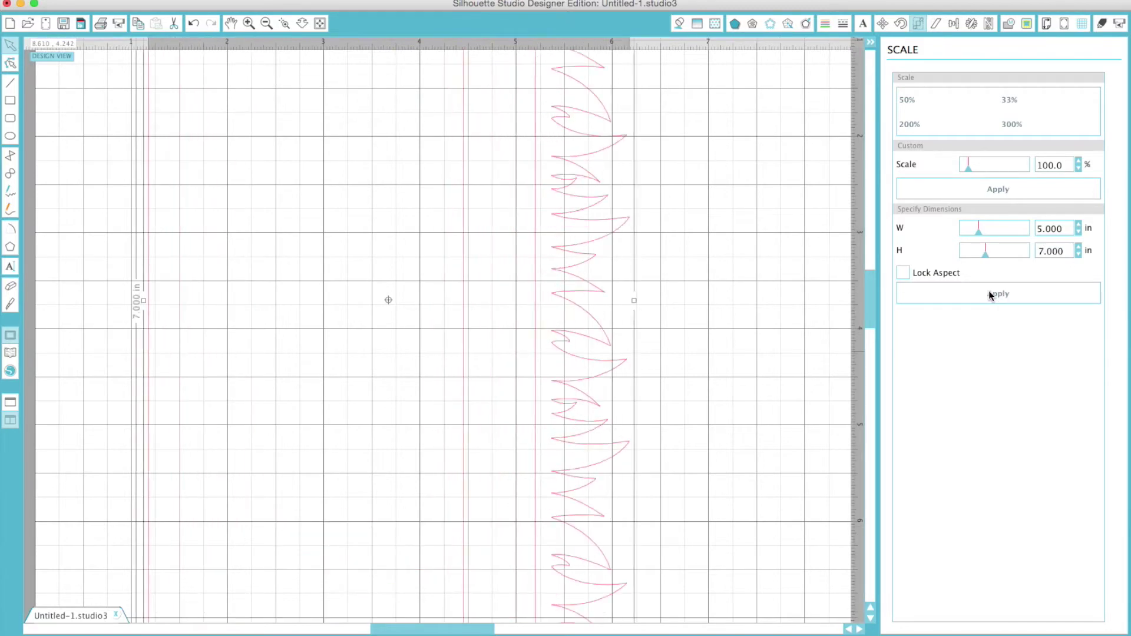
pyautogui.click(265, 24)
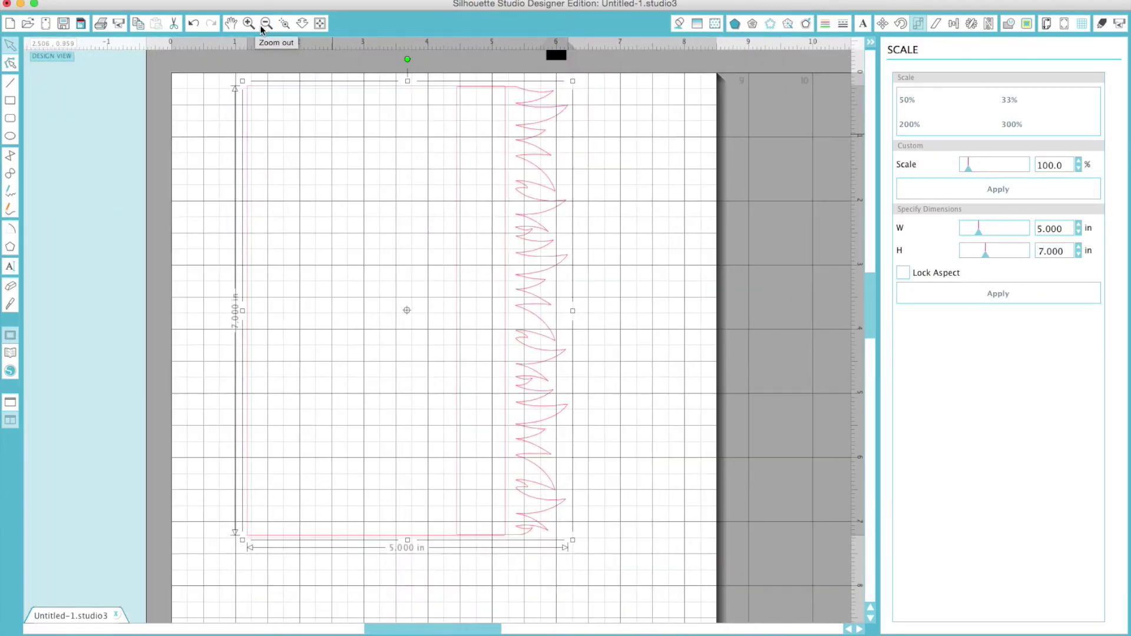
pyautogui.click(518, 386)
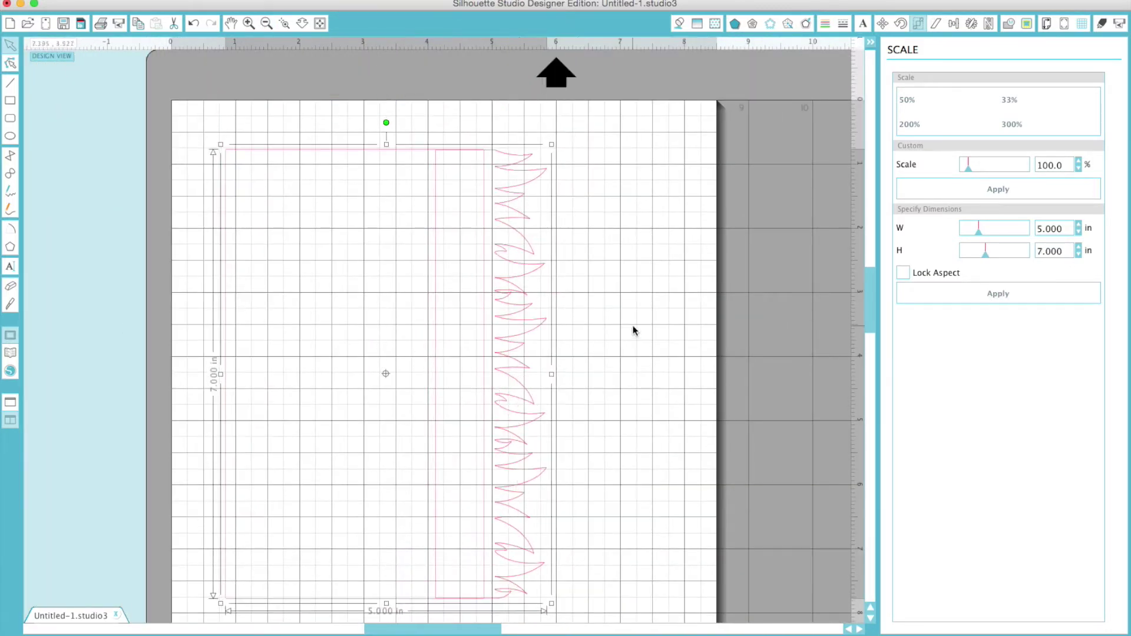
# Preview the cut lines of the grouped page in the cut settings, and weld the rectangle and grass border into one outline.
pyautogui.click(1103, 24)
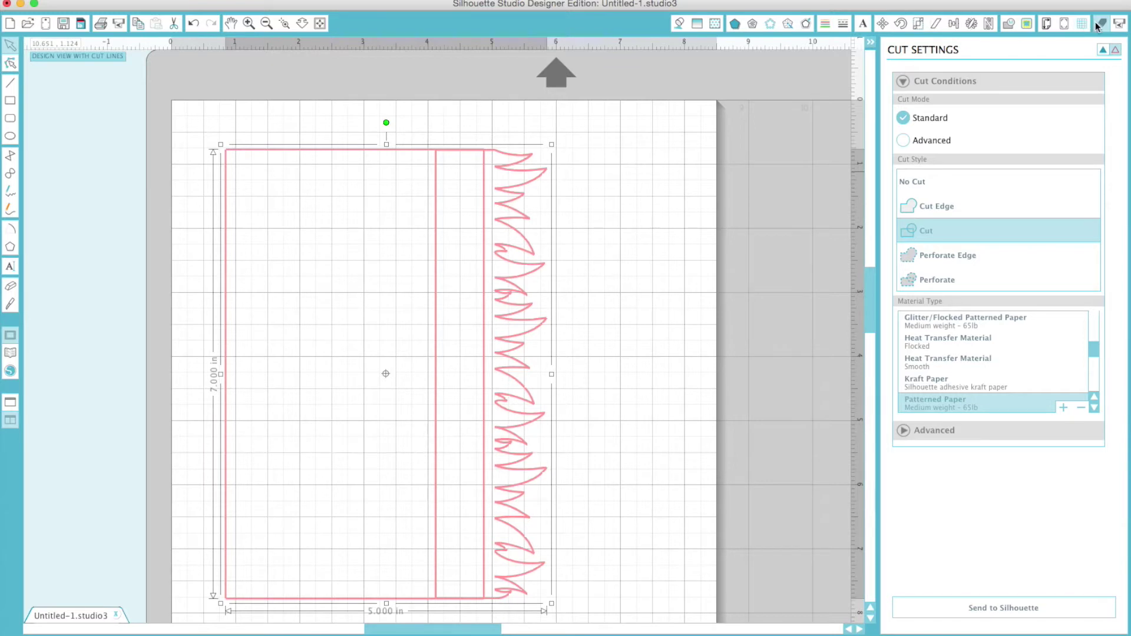
pyautogui.click(194, 201)
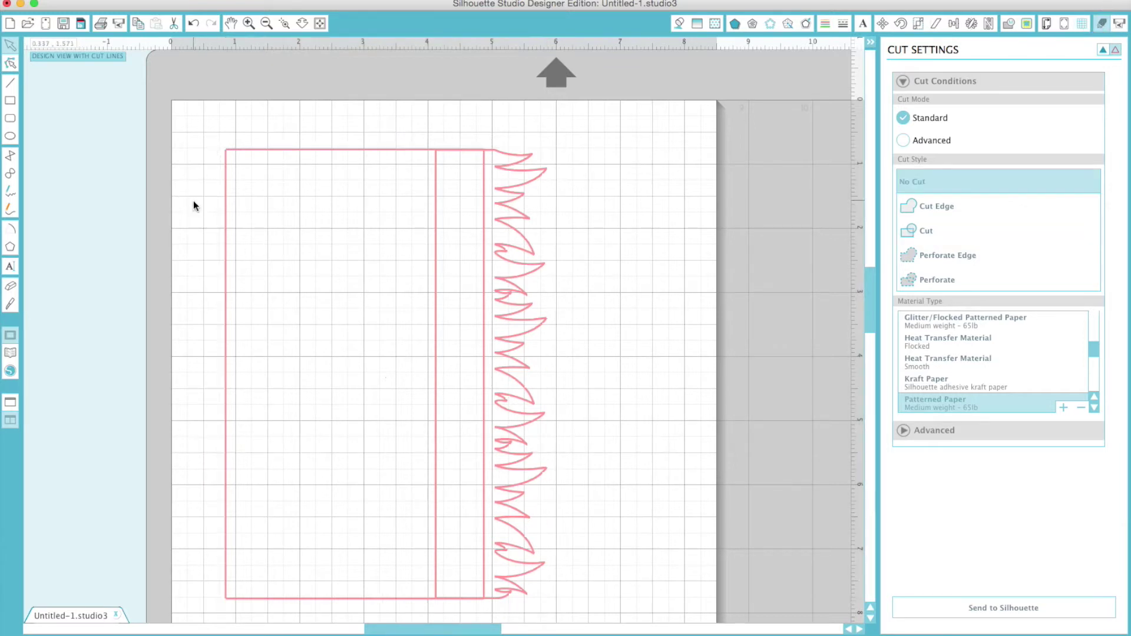
pyautogui.moveTo(259, 115); pyautogui.dragTo(525, 377)
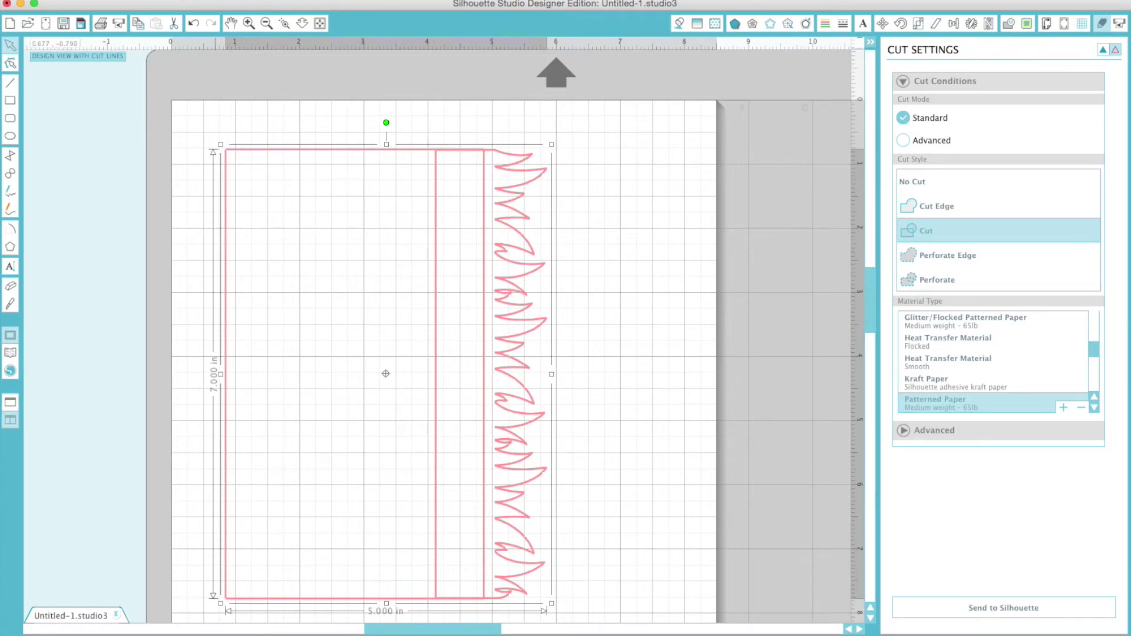
pyautogui.click(207, 1)
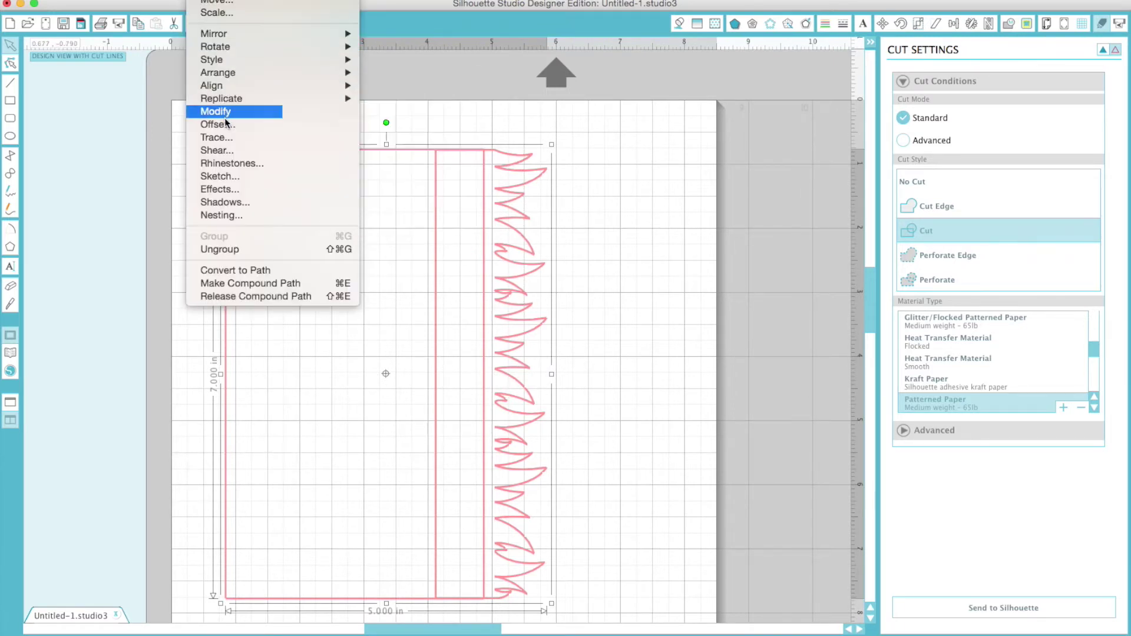
pyautogui.moveTo(231, 115)
pyautogui.click(387, 112)
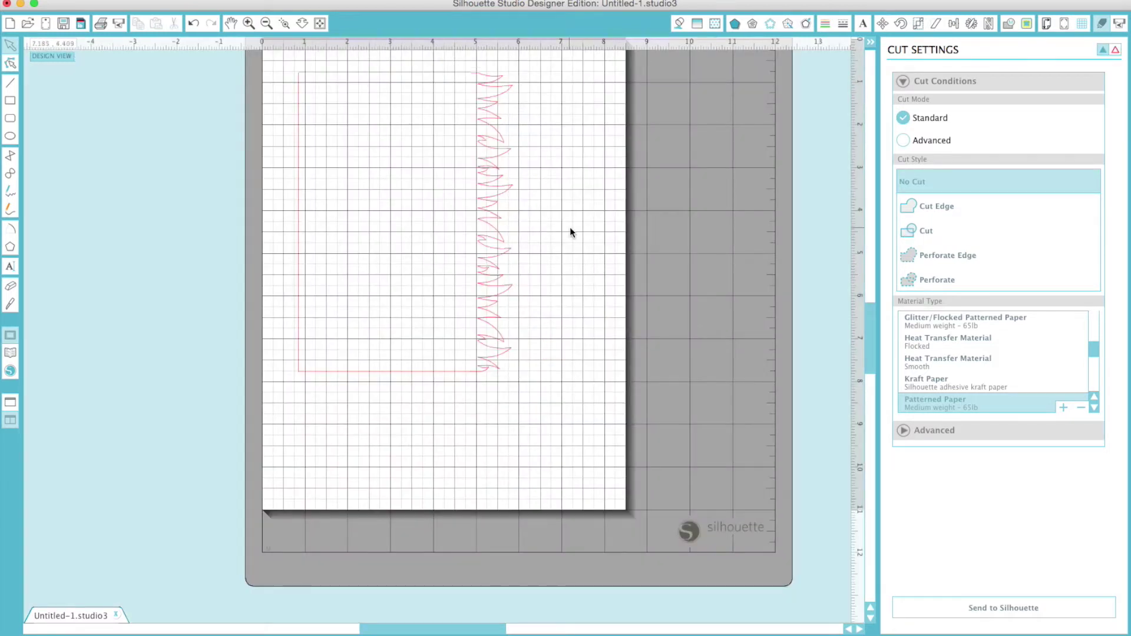
# Examine the welded outline along the grass edge and select the page shape.
pyautogui.scroll(3, 570, 232)
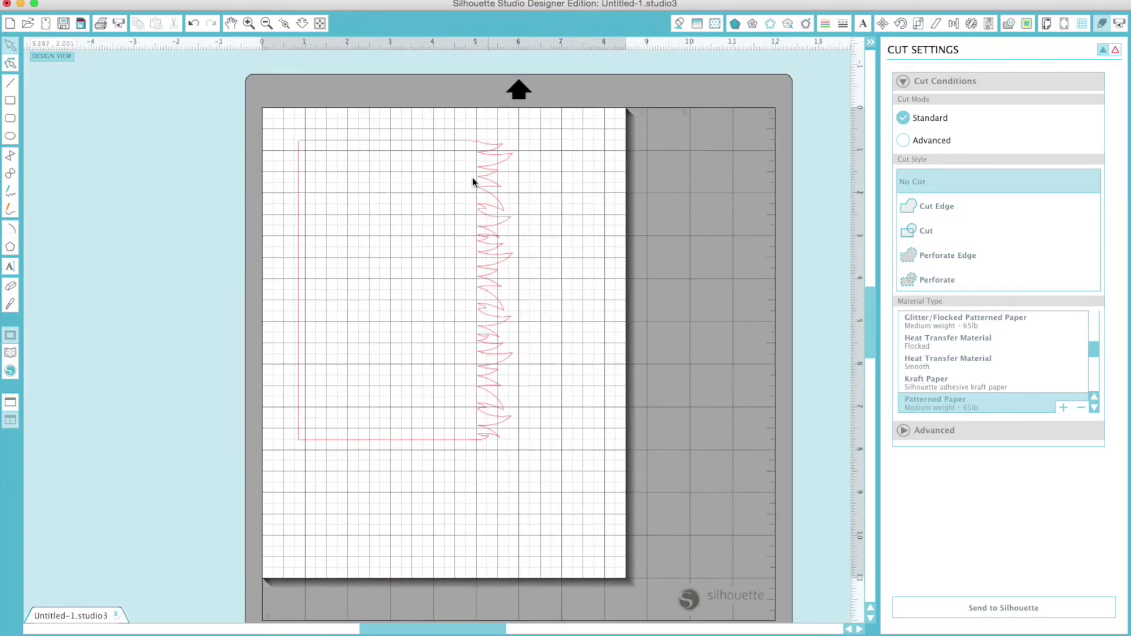
pyautogui.click(248, 23)
pyautogui.click(248, 24)
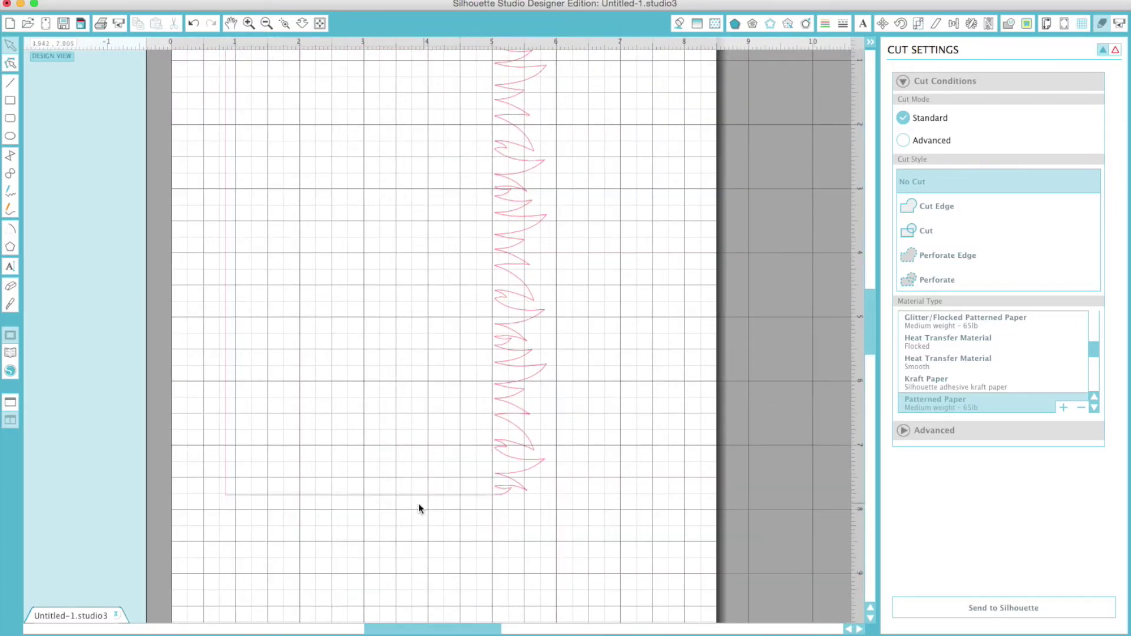
pyautogui.scroll(4, 443, 277)
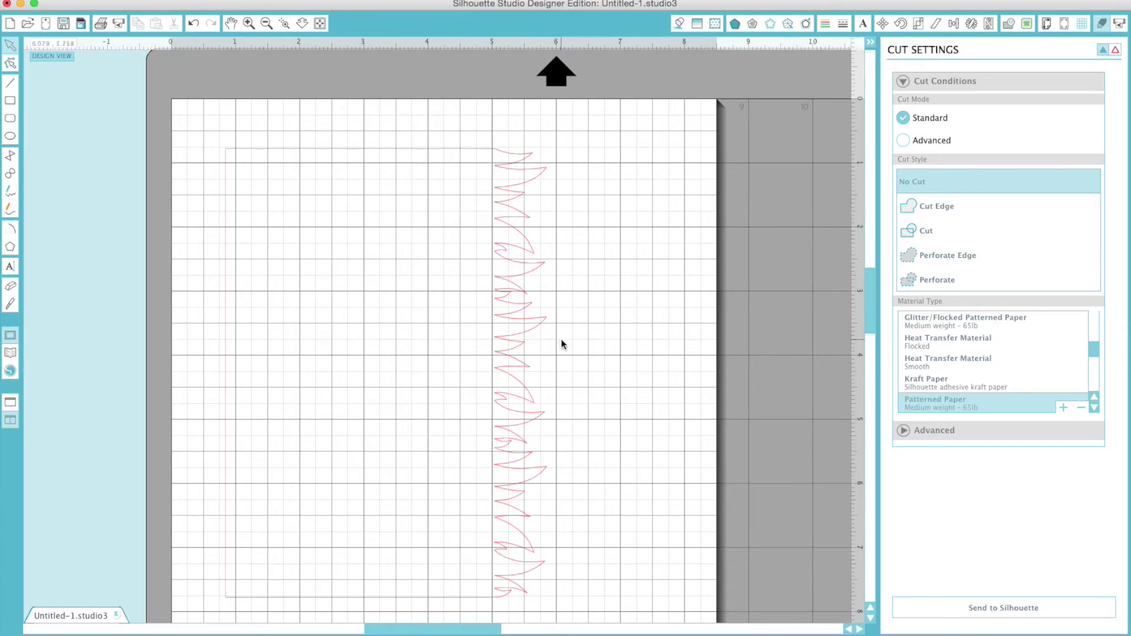
pyautogui.click(454, 330)
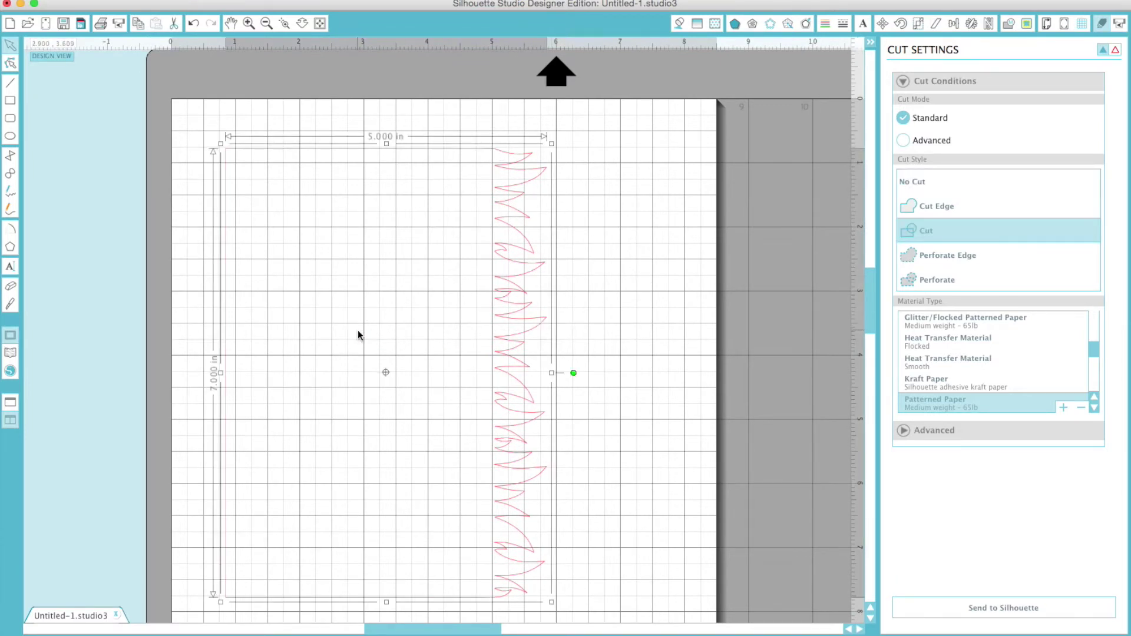
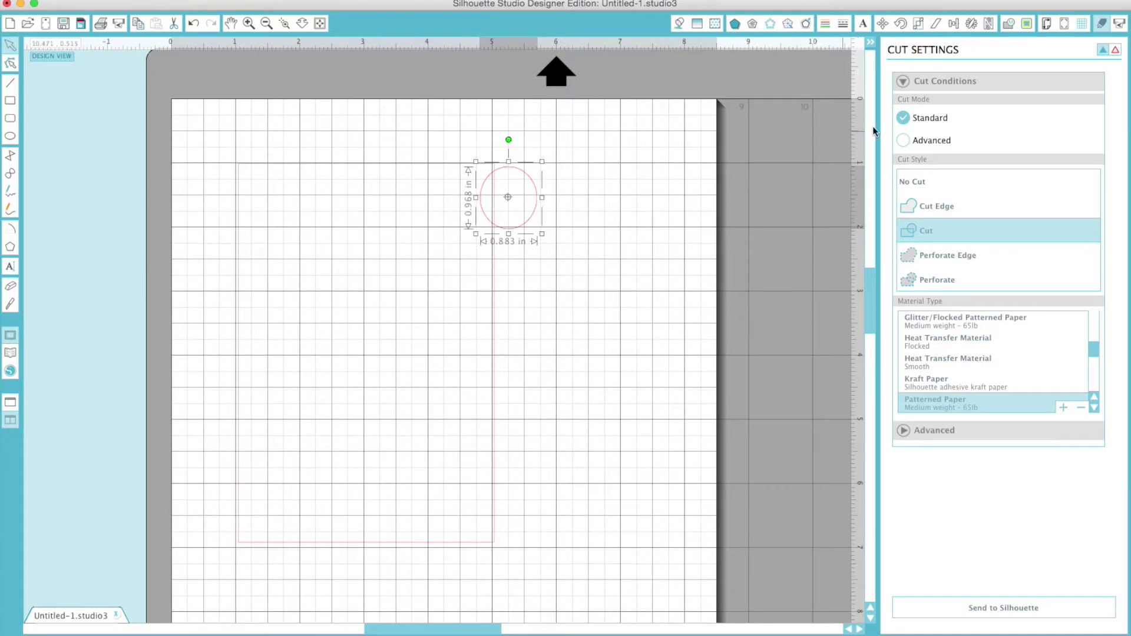
# Open the scale settings and enlarge the circle at the rectangle's upper corner freehand to about 0.98 in wide by 1.08 in high.
pyautogui.click(900, 24)
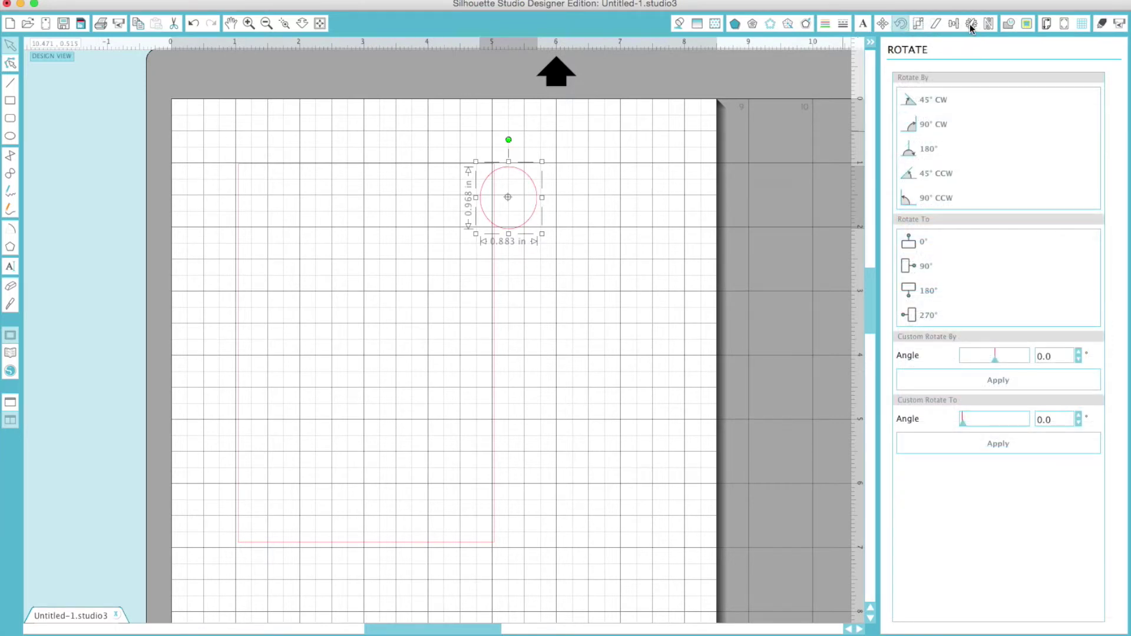
pyautogui.click(920, 25)
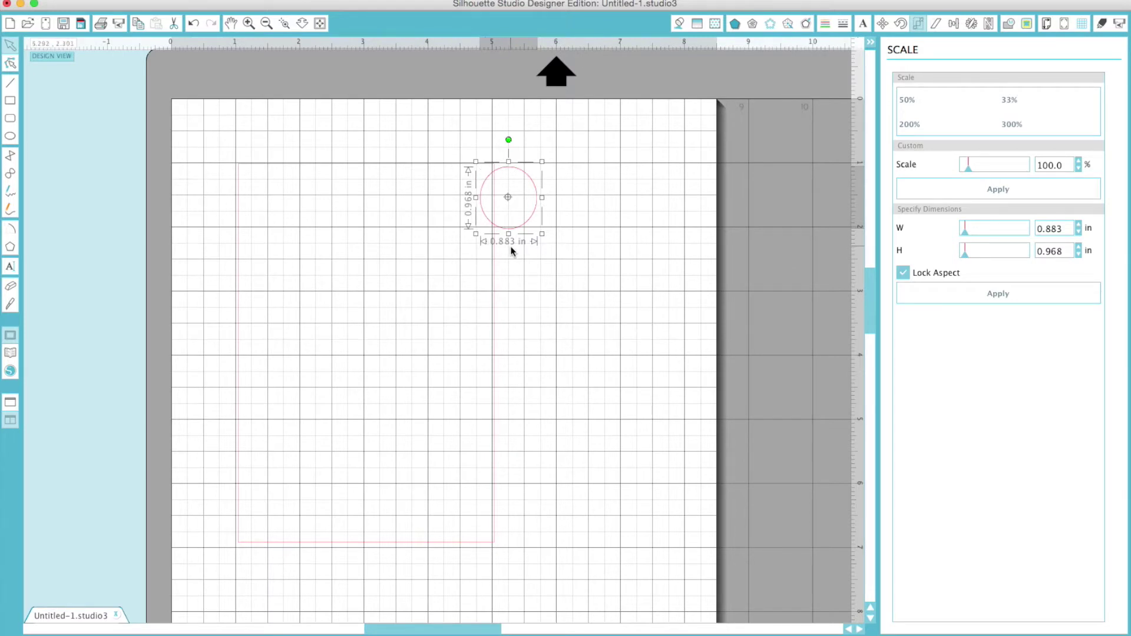
pyautogui.moveTo(542, 233)
pyautogui.mouseDown()
pyautogui.moveTo(576, 283)
pyautogui.moveTo(545, 243)
pyautogui.mouseUp()
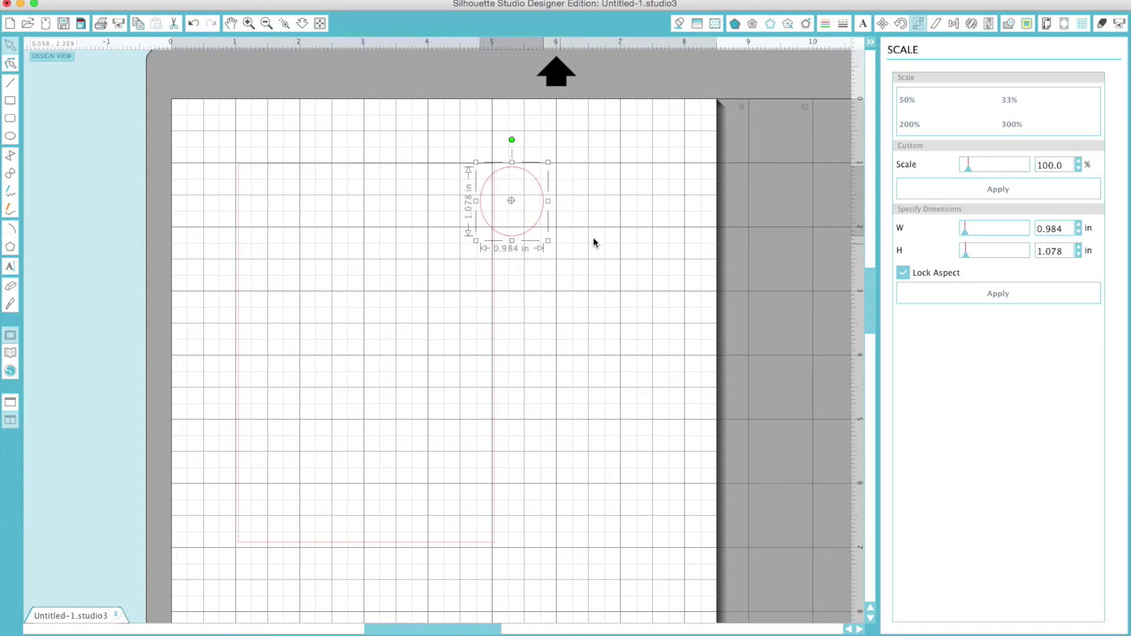
# Unlock the circle's aspect ratio and set its height to 0.984 in to match its width.
pyautogui.click(902, 273)
pyautogui.moveTo(1059, 231); pyautogui.dragTo(1008, 230)
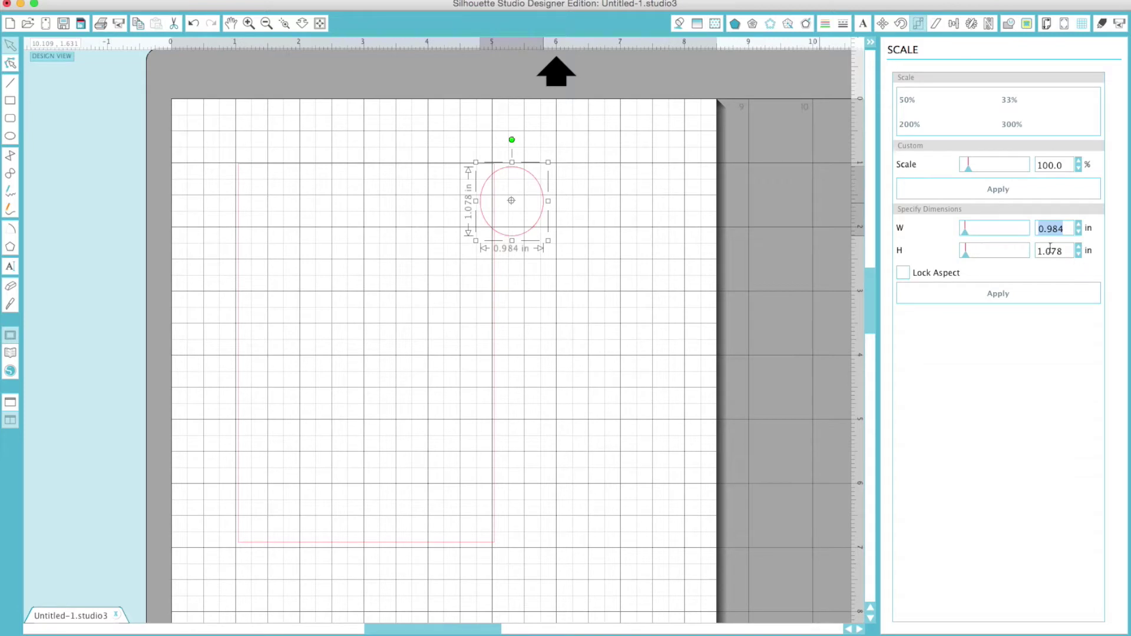
pyautogui.moveTo(1065, 251); pyautogui.dragTo(1006, 251)
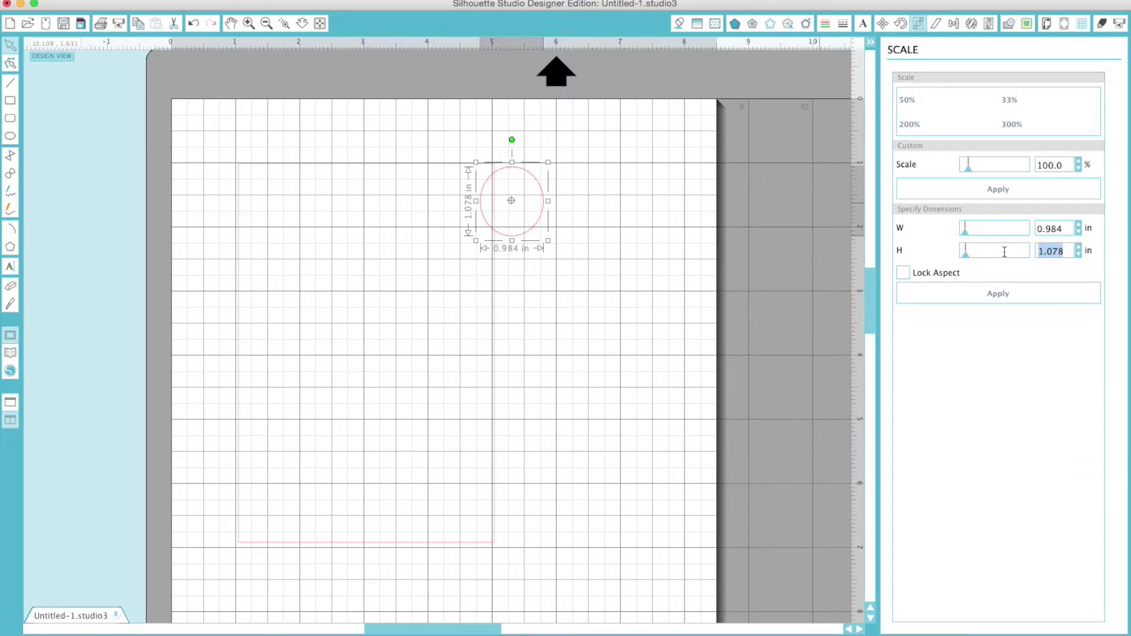
pyautogui.write('.')
pyautogui.press('Return')
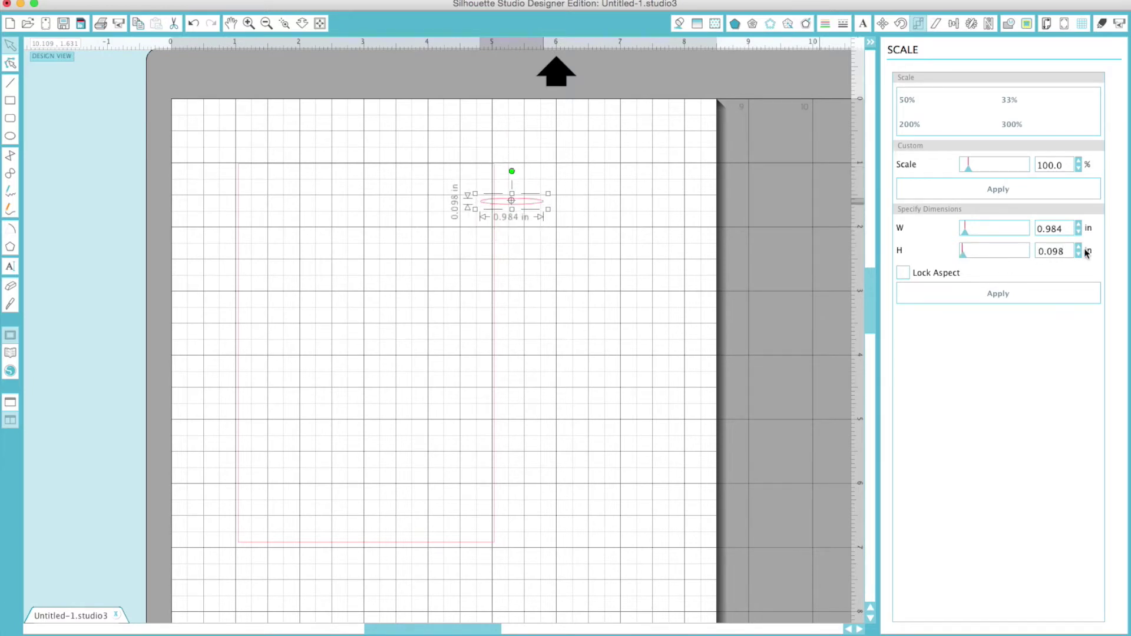
pyautogui.moveTo(1064, 252); pyautogui.dragTo(1015, 252)
pyautogui.write('.984')
pyautogui.press('Return')
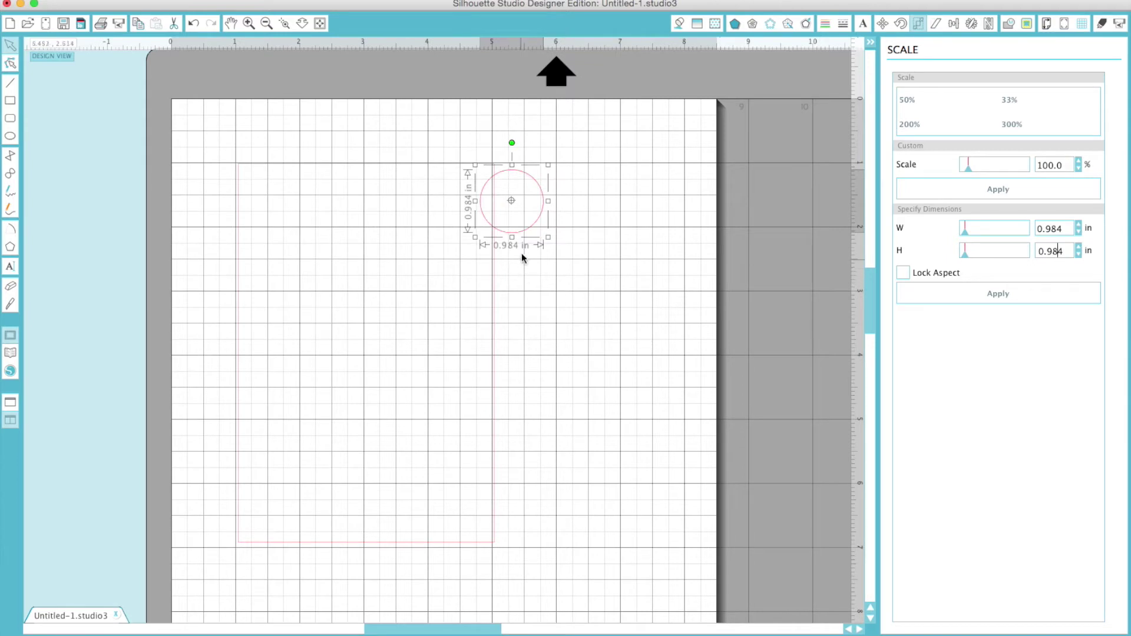
# Move the circle so it is centred on the rectangle's right edge with its top flush with the rectangle's upper edge.
pyautogui.moveTo(528, 230); pyautogui.dragTo(510, 228)
pyautogui.click(249, 21)
pyautogui.scroll(3, 581, 348)
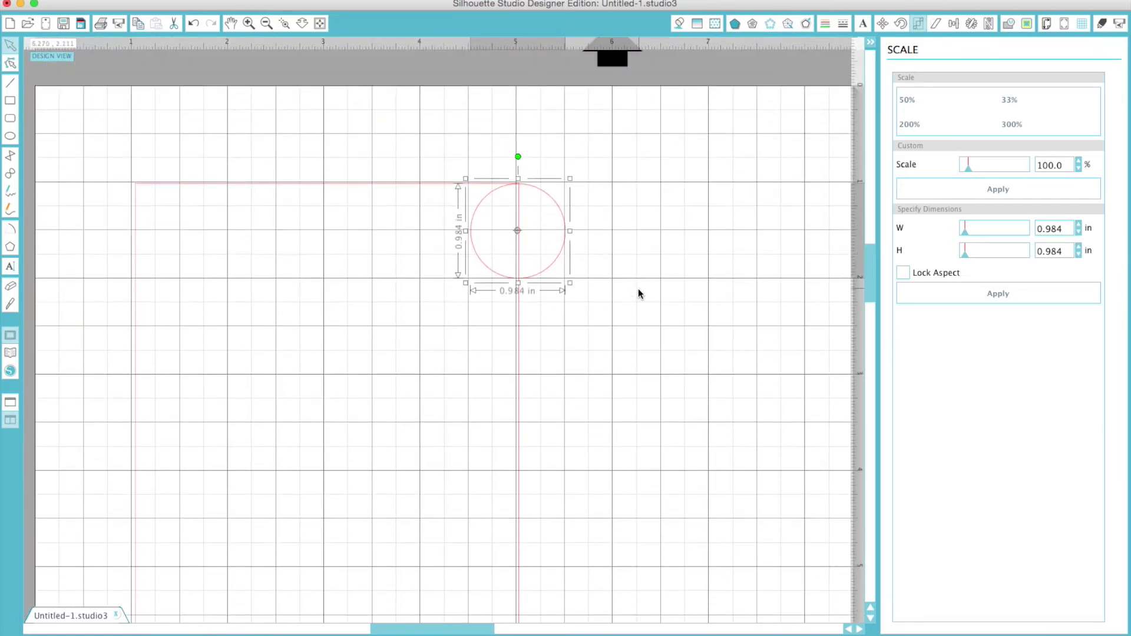
pyautogui.click(584, 263)
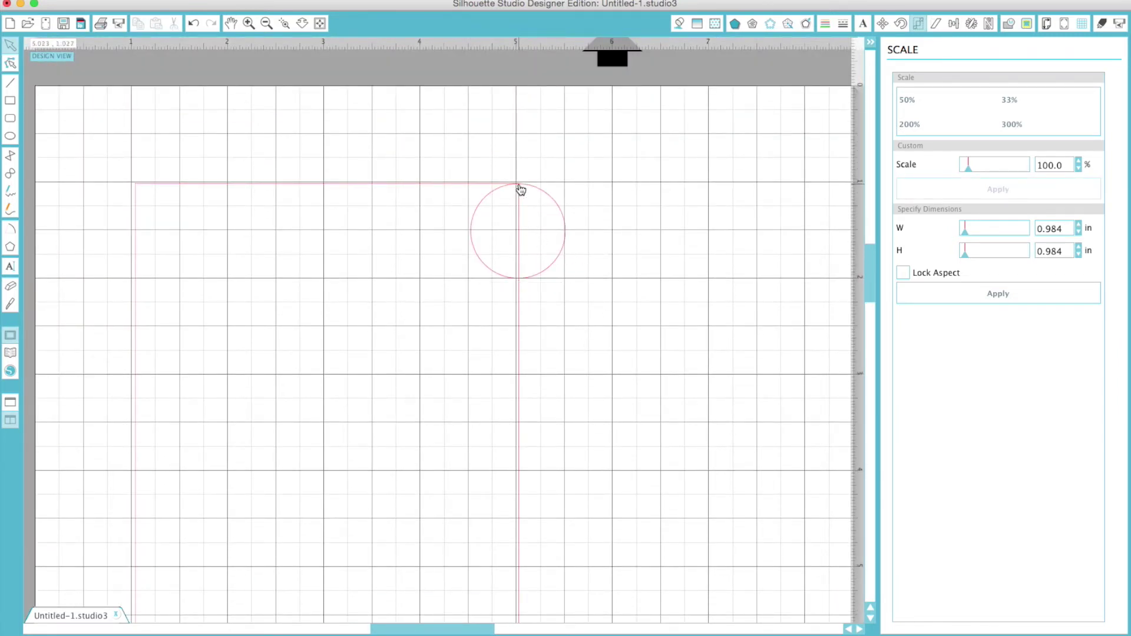
pyautogui.click(559, 252)
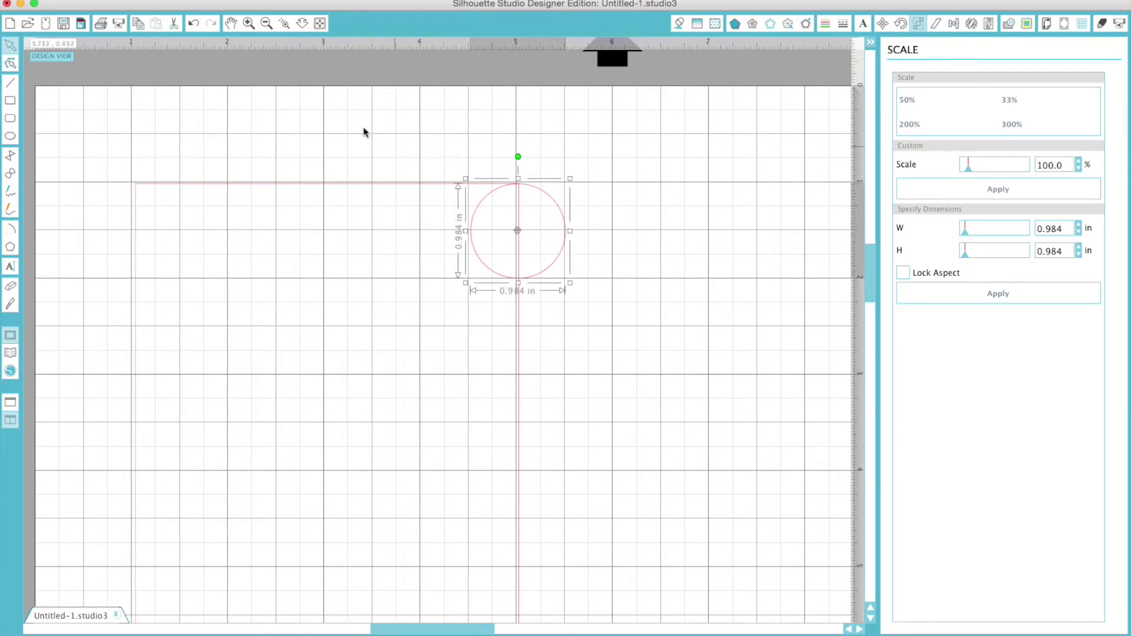
# Replicate the circle as a column of four, and duplicate it below twice more to fill the rectangle's right edge.
pyautogui.click(266, 23)
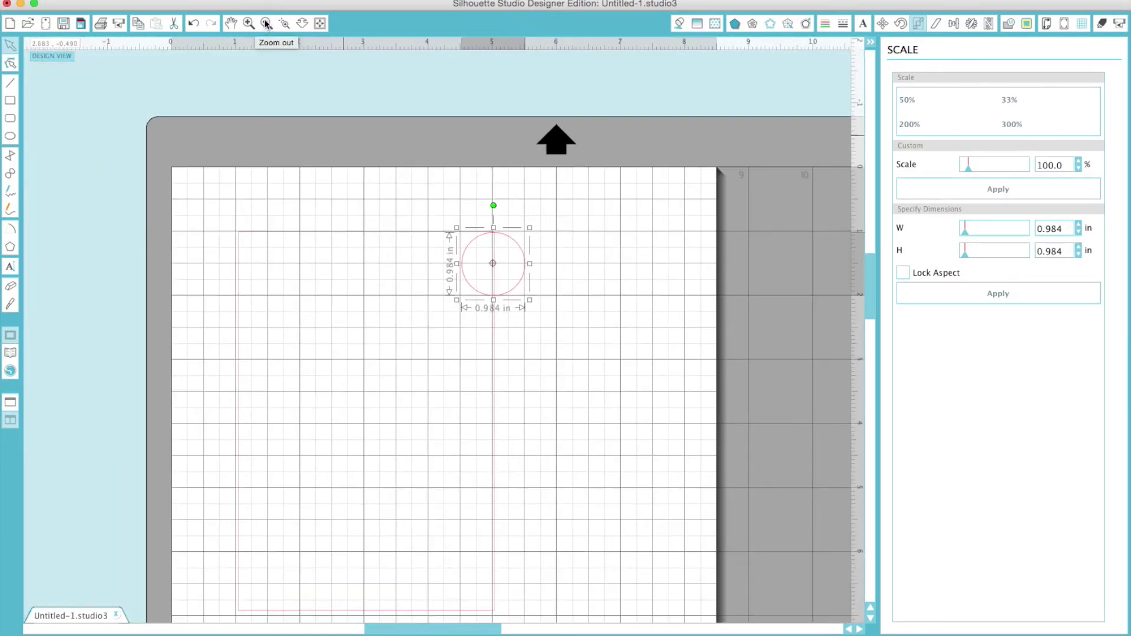
pyautogui.click(266, 23)
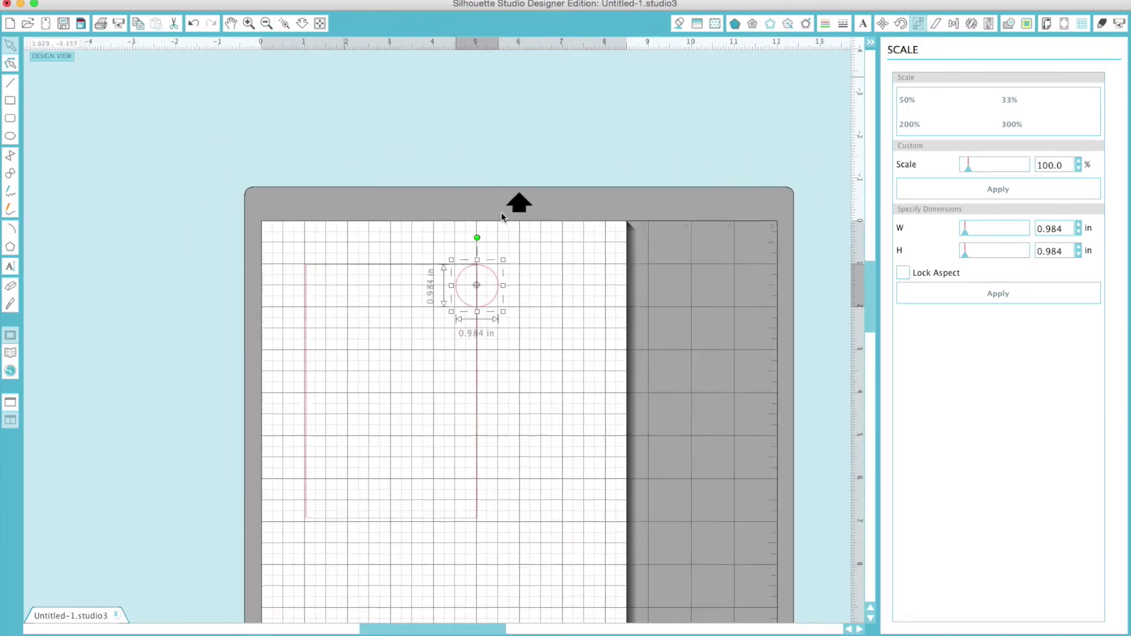
pyautogui.click(972, 28)
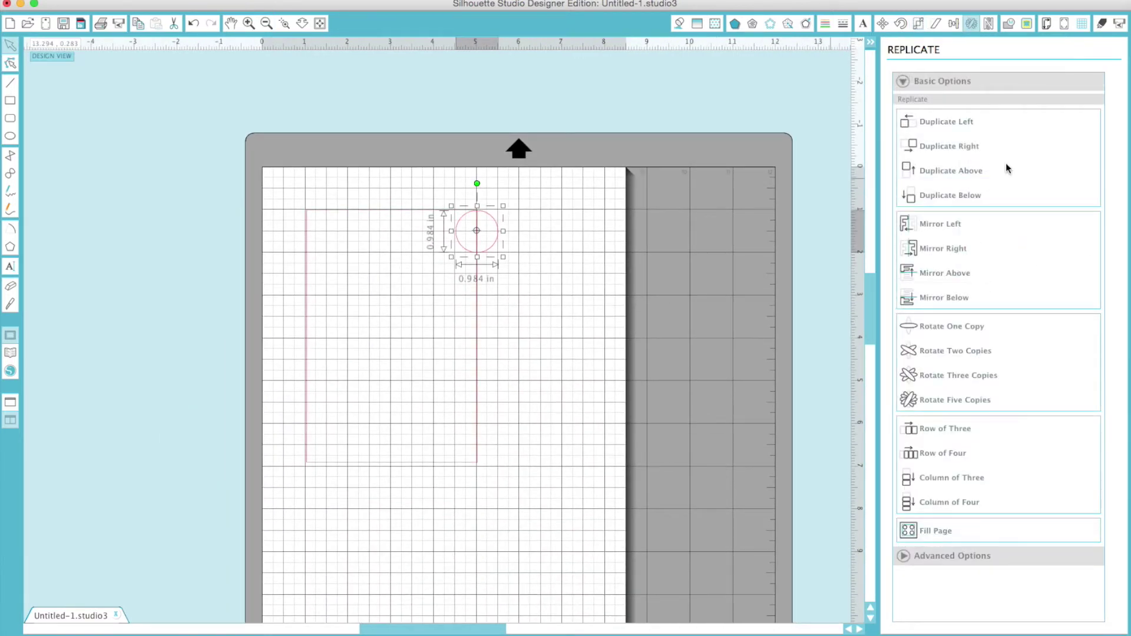
pyautogui.click(946, 502)
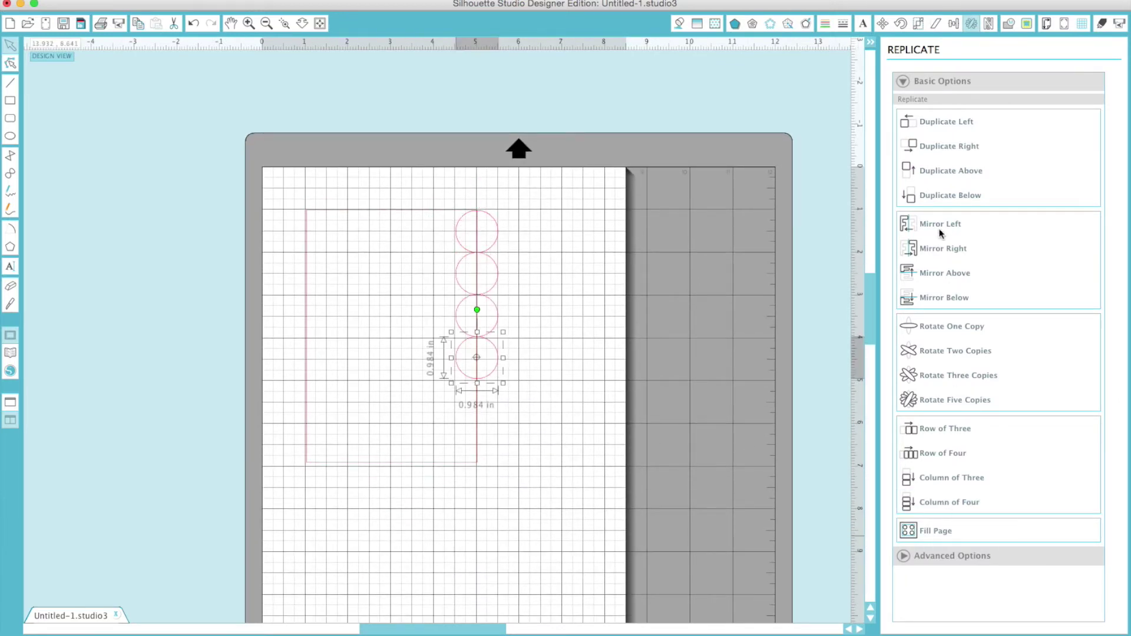
pyautogui.click(938, 195)
pyautogui.click(938, 193)
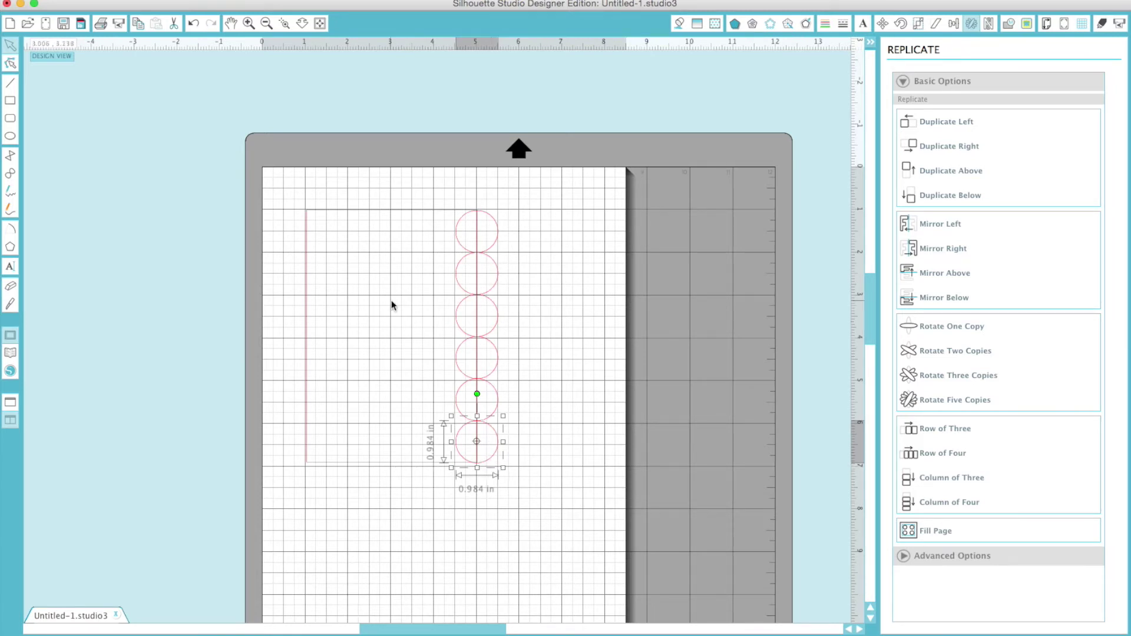
# Fine-tune the rectangle's height to about 5.92 in so its lower edge meets the bottom of the last circle.
pyautogui.scroll(3, 311, 123)
pyautogui.scroll(-5, 346, 256)
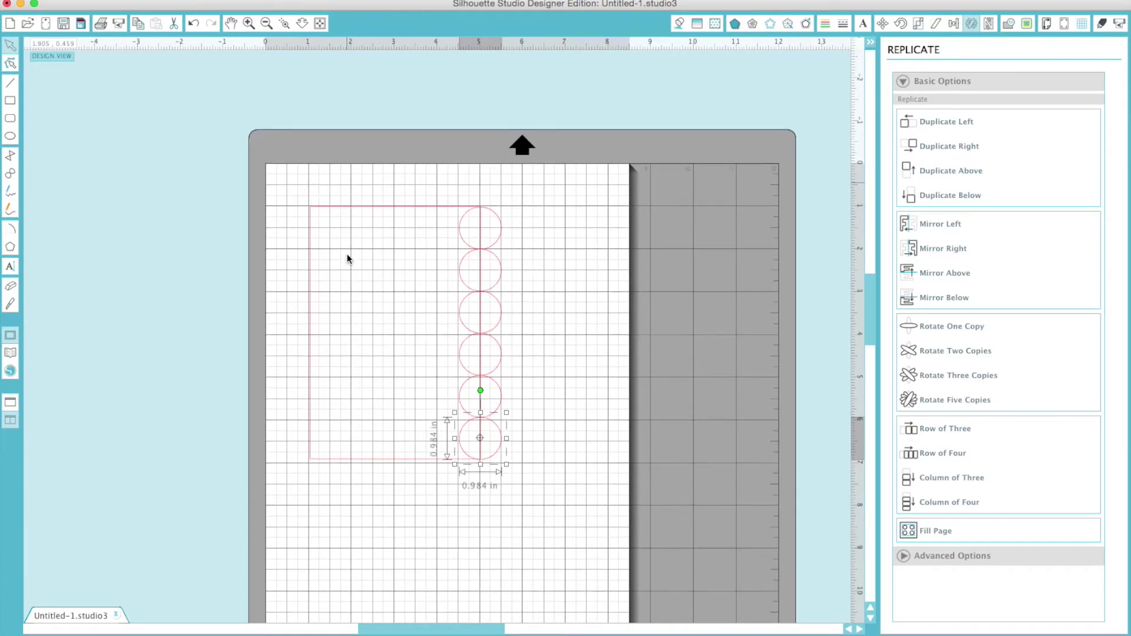
pyautogui.click(248, 23)
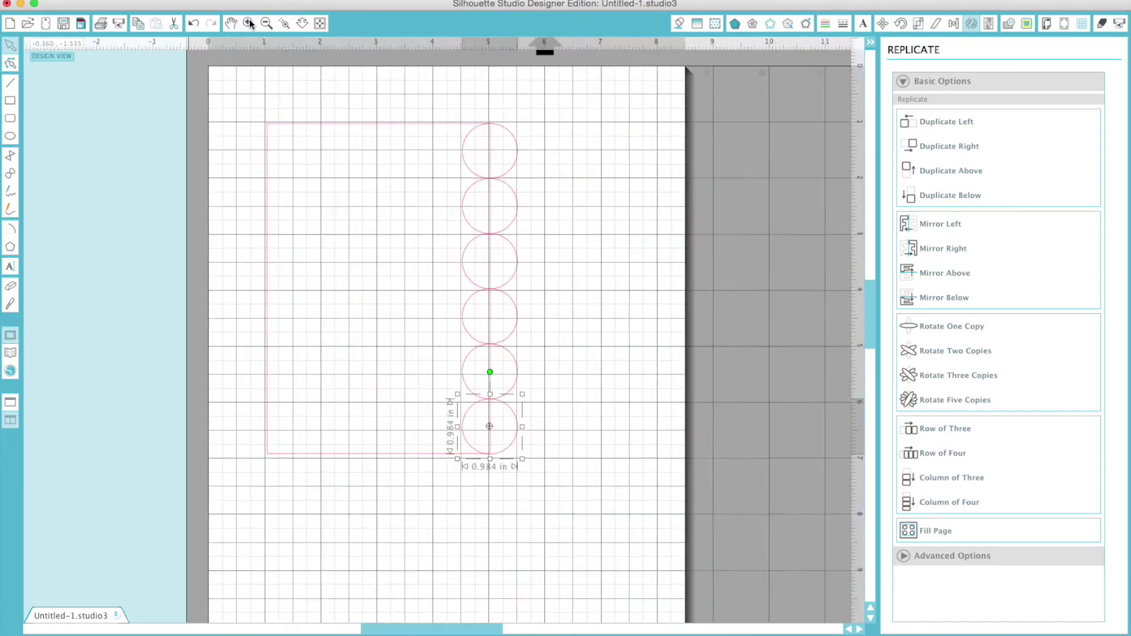
pyautogui.click(407, 457)
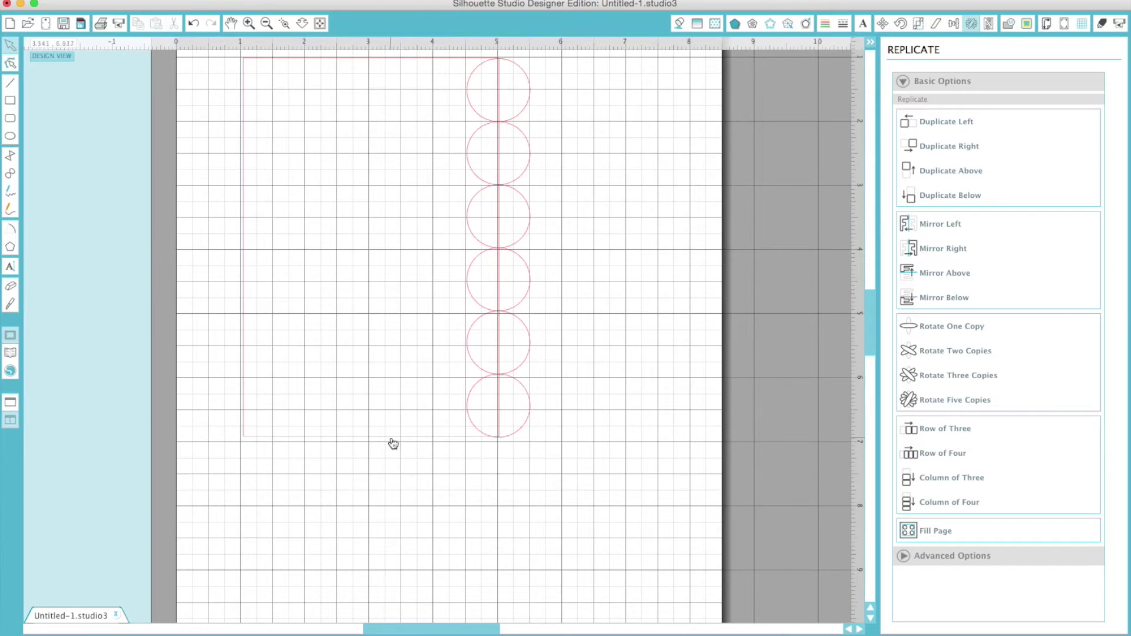
pyautogui.click(391, 437)
pyautogui.moveTo(372, 443); pyautogui.dragTo(371, 443)
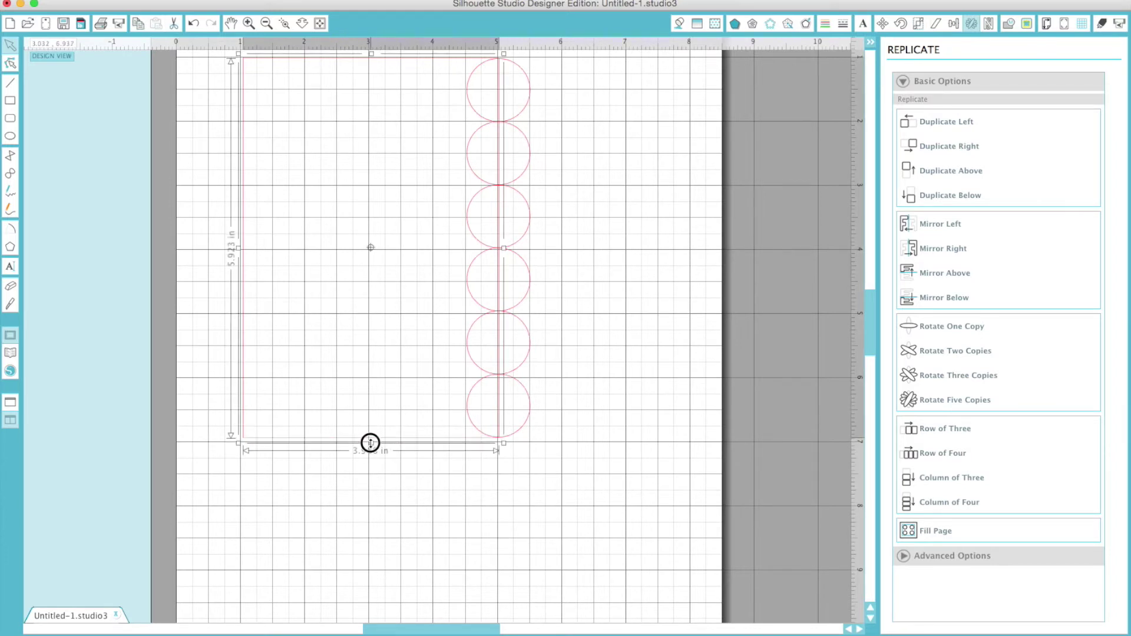
pyautogui.moveTo(370, 443); pyautogui.dragTo(371, 444)
pyautogui.click(267, 23)
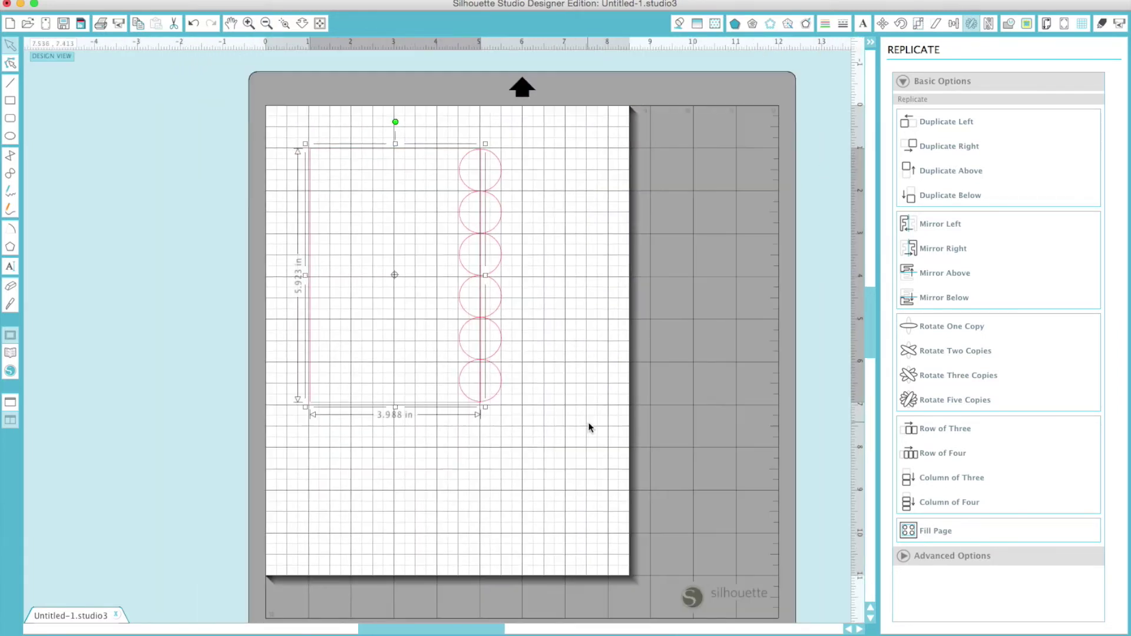
# Select the rectangle and all six circles and weld them into one scalloped page outline.
pyautogui.click(517, 392)
pyautogui.press('super+a')
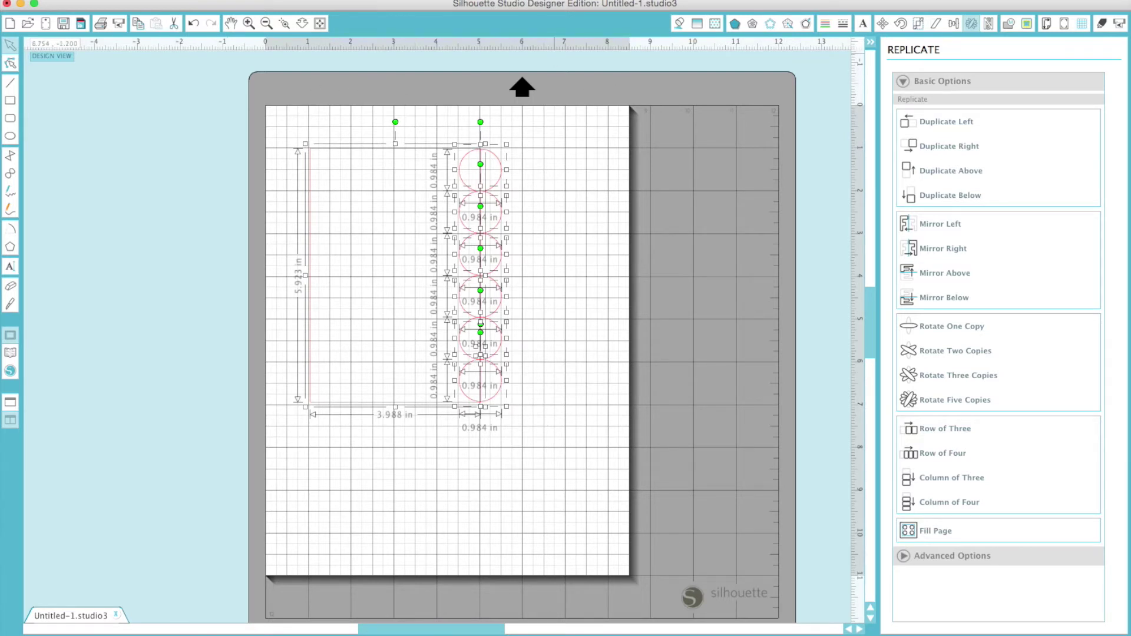
pyautogui.click(206, 0)
pyautogui.moveTo(242, 100)
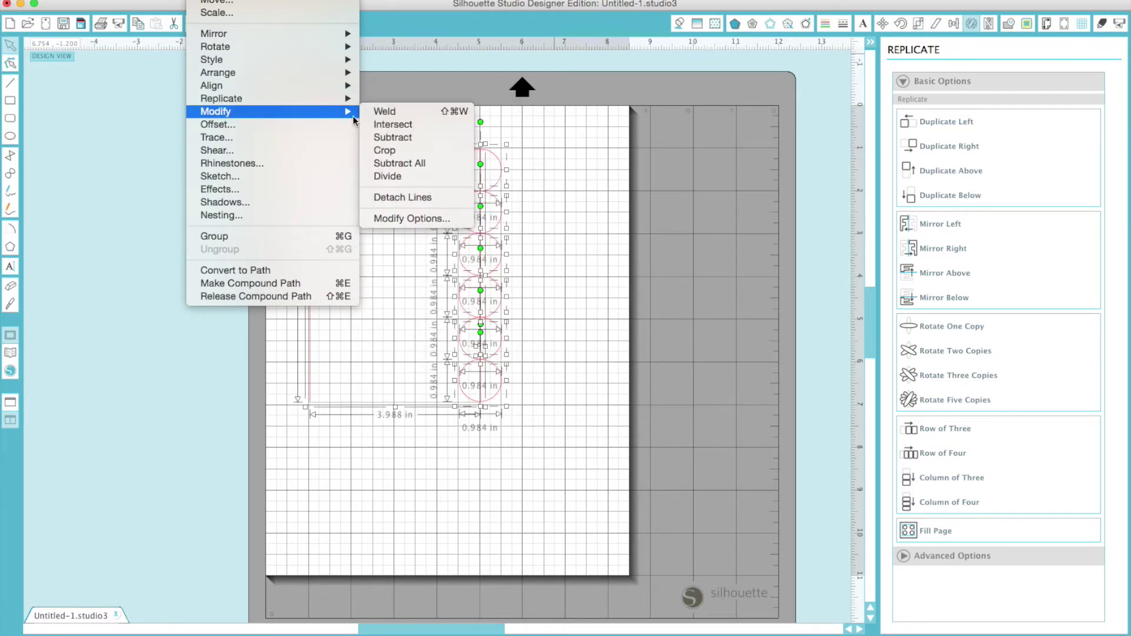
pyautogui.click(382, 113)
pyautogui.click(635, 416)
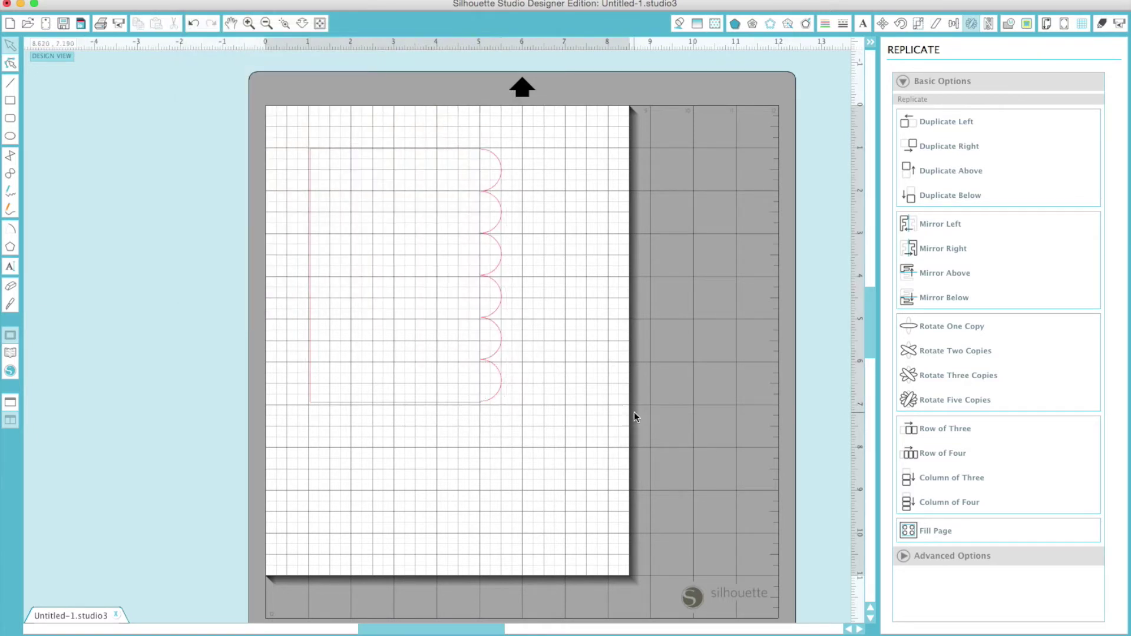
# Enlarge the scalloped page freehand to about 4.61 in wide by 6.03 in high.
pyautogui.scroll(2, 557, 306)
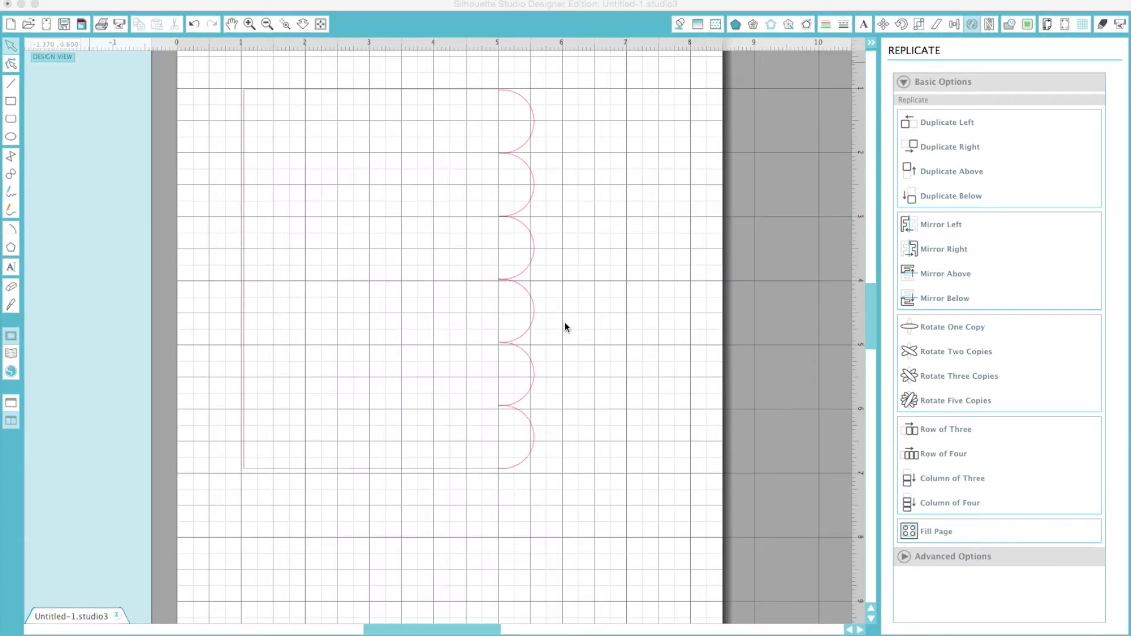
pyautogui.click(525, 466)
pyautogui.moveTo(240, 475)
pyautogui.mouseDown()
pyautogui.moveTo(293, 401)
pyautogui.moveTo(222, 502)
pyautogui.moveTo(271, 387)
pyautogui.moveTo(210, 502)
pyautogui.moveTo(245, 430)
pyautogui.moveTo(229, 478)
pyautogui.mouseUp()
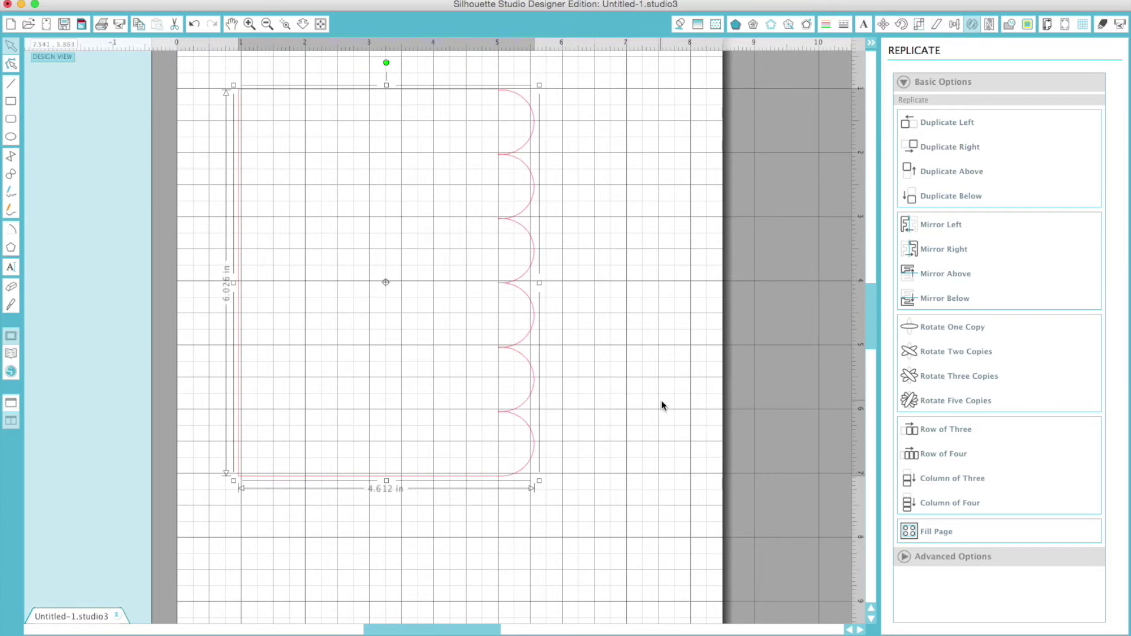
# Insert the "border pinking scallop" design from the library, place it low on the mat, and set the scalloped page aside off the mat.
pyautogui.click(166, 357)
pyautogui.click(10, 354)
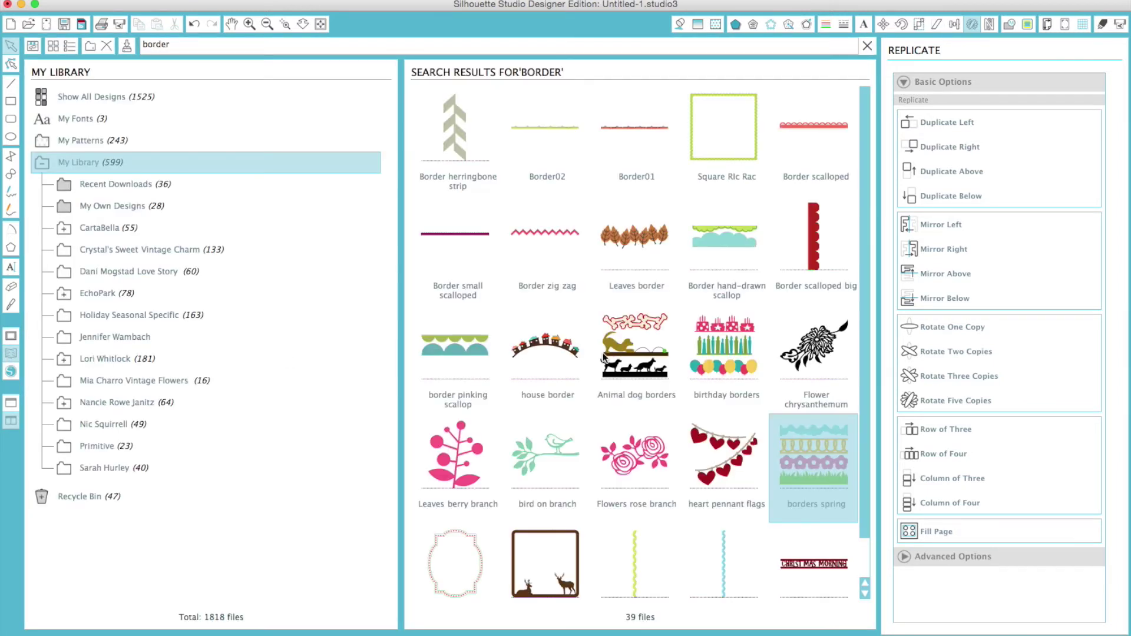
pyautogui.doubleClick(621, 242)
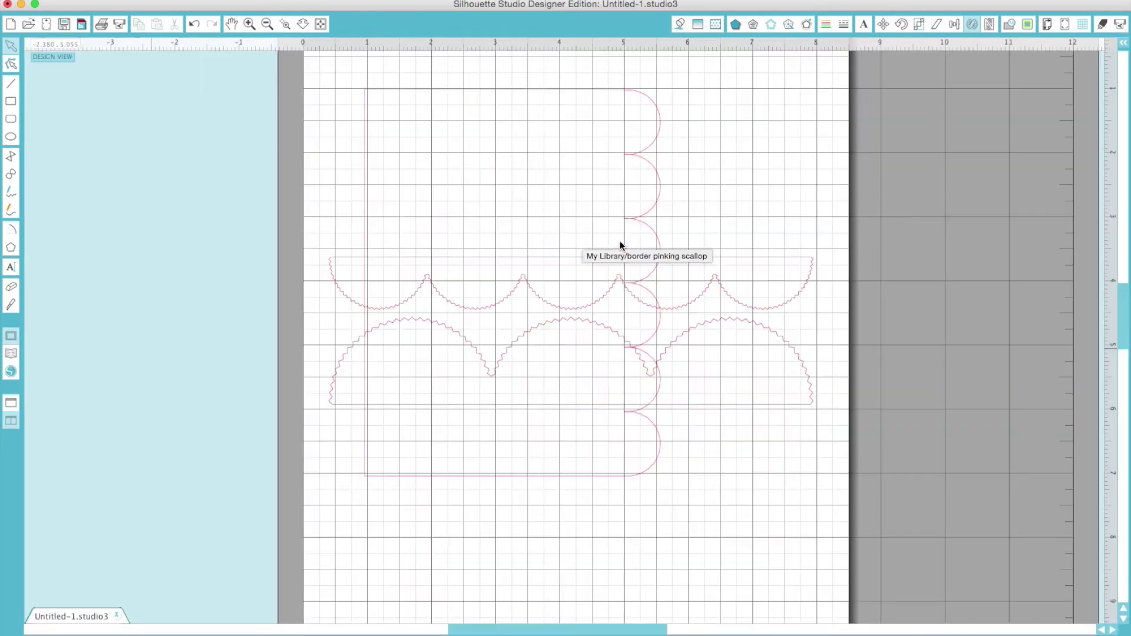
pyautogui.moveTo(698, 341); pyautogui.dragTo(723, 409)
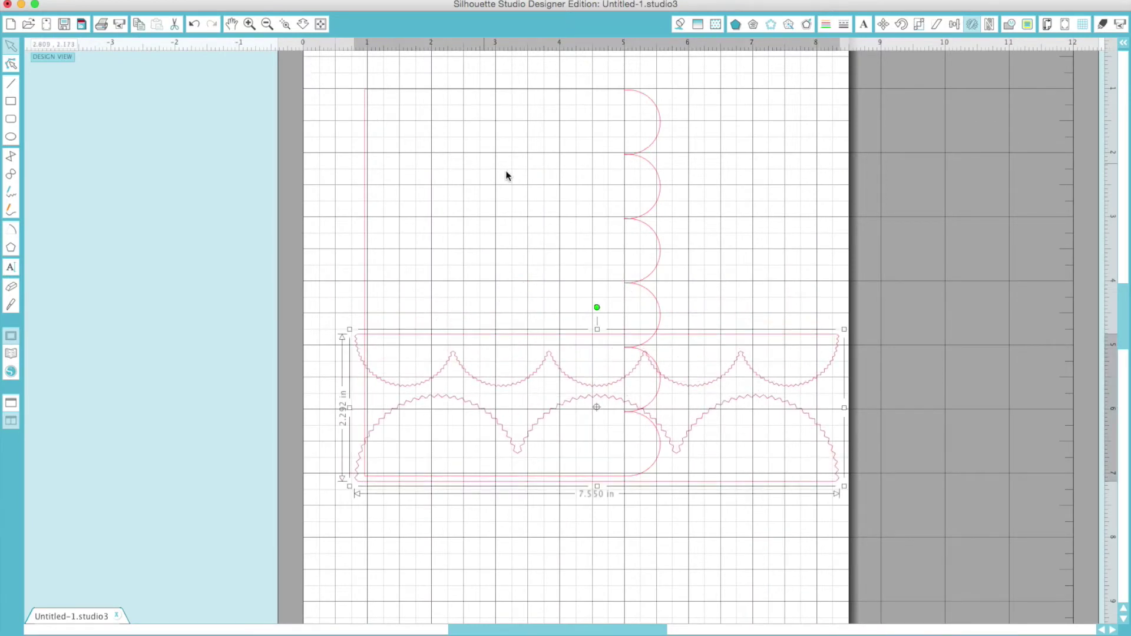
pyautogui.moveTo(638, 223); pyautogui.dragTo(191, 185)
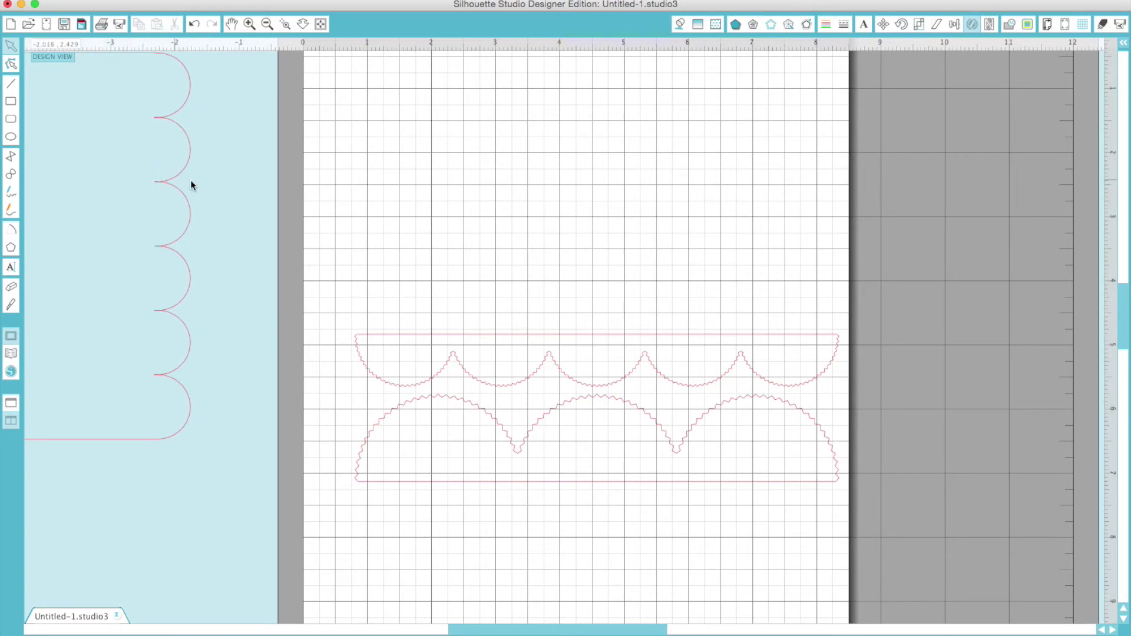
# Ungroup the pinking scallop borders and delete the upper, five-scallop border.
pyautogui.moveTo(517, 369); pyautogui.dragTo(525, 263)
pyautogui.click(523, 186)
pyautogui.click(521, 365)
pyautogui.click(207, 0)
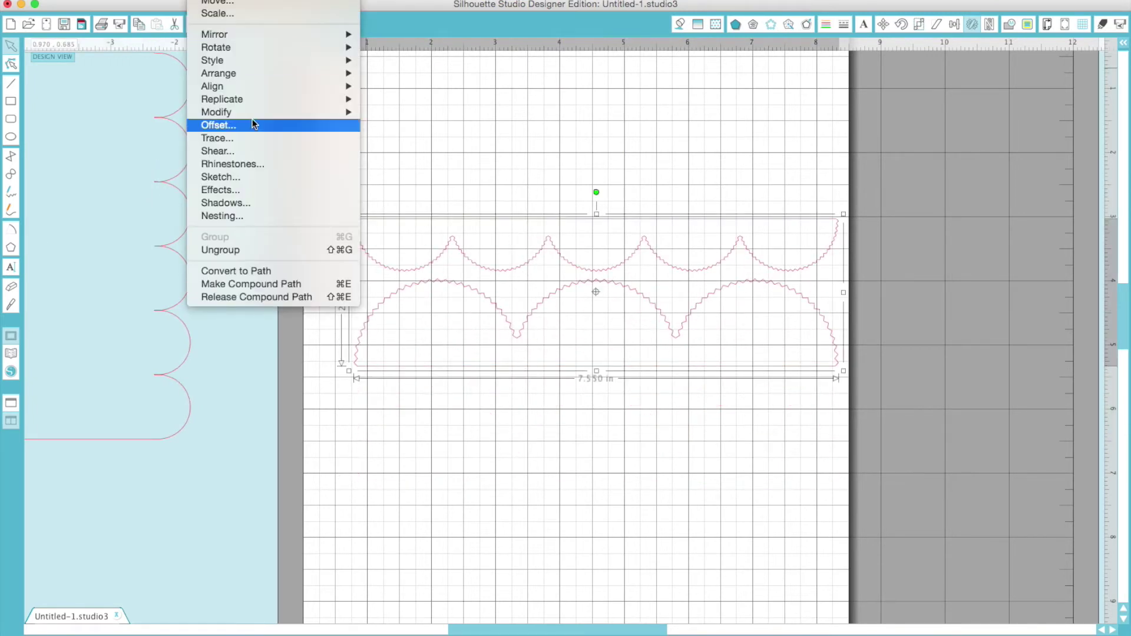
pyautogui.click(238, 251)
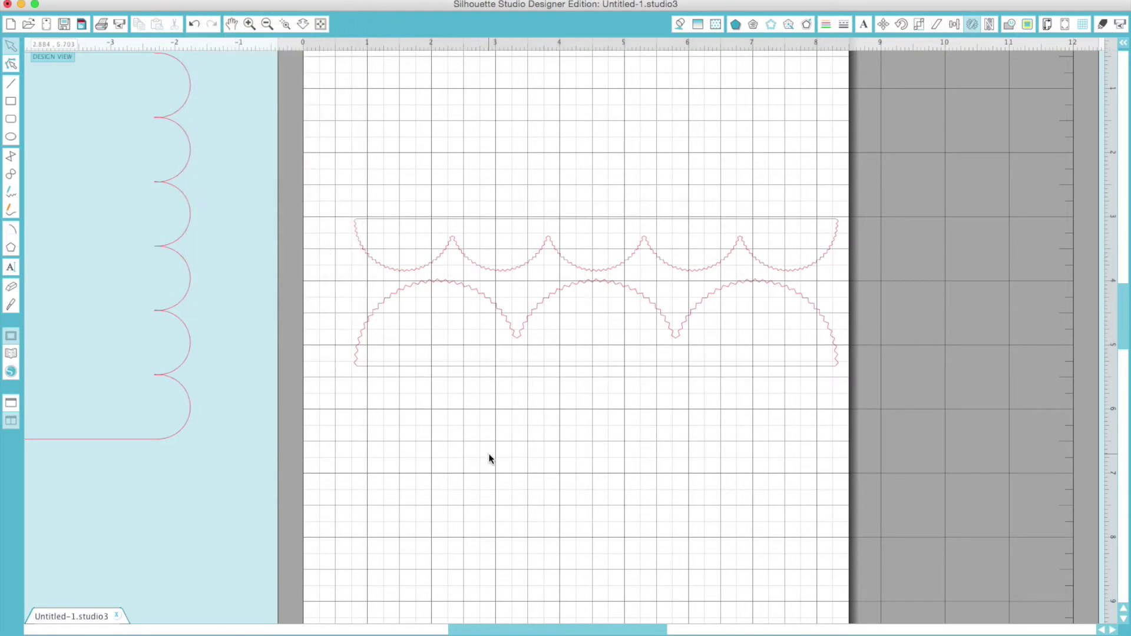
pyautogui.click(501, 262)
pyautogui.press('Delete')
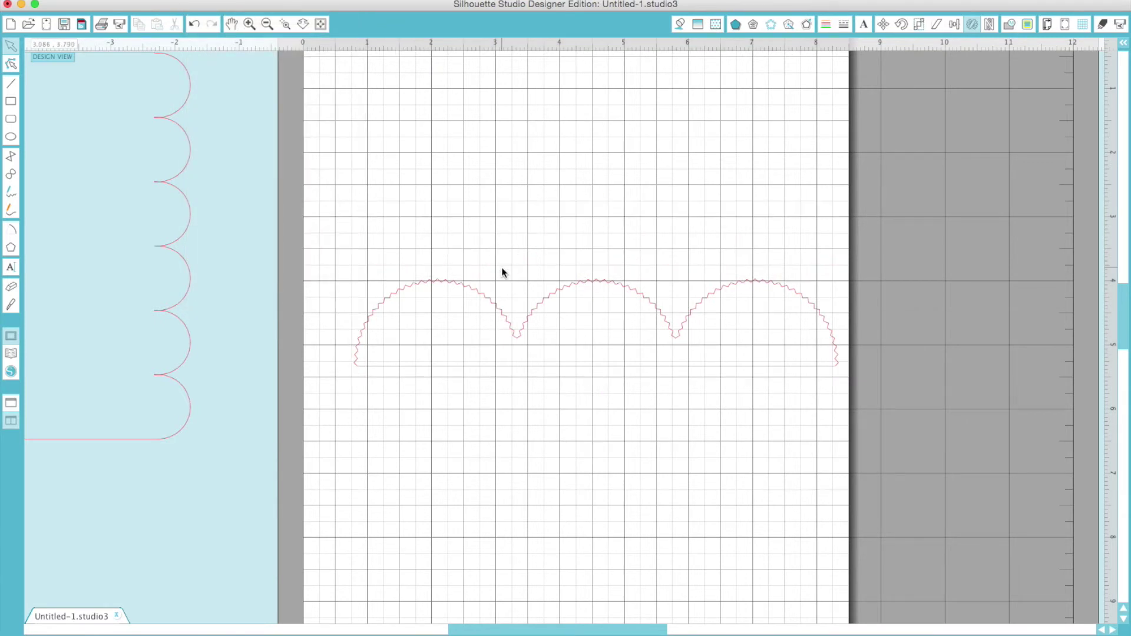
# Flatten the remaining three-scallop border to about 0.93 in high.
pyautogui.click(586, 369)
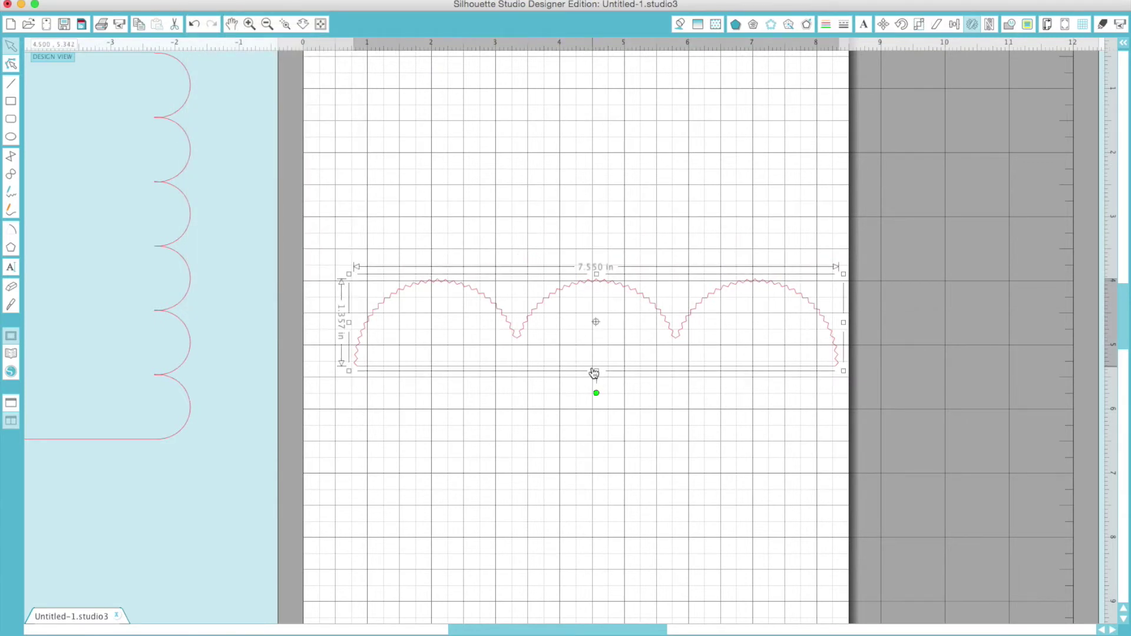
pyautogui.moveTo(595, 372); pyautogui.dragTo(586, 346)
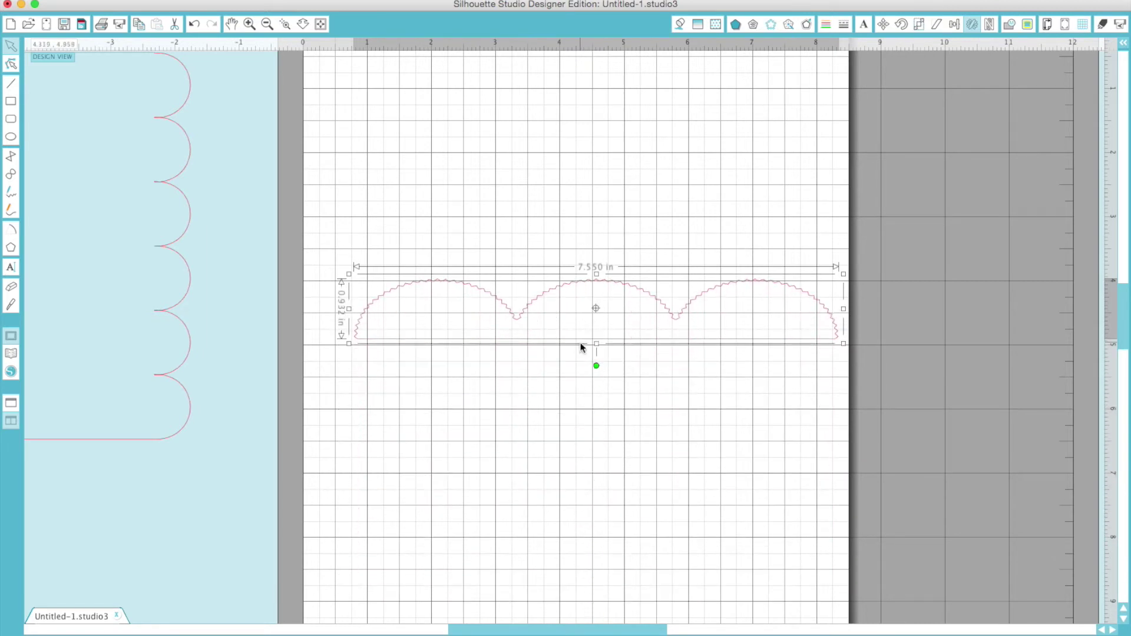
pyautogui.click(584, 347)
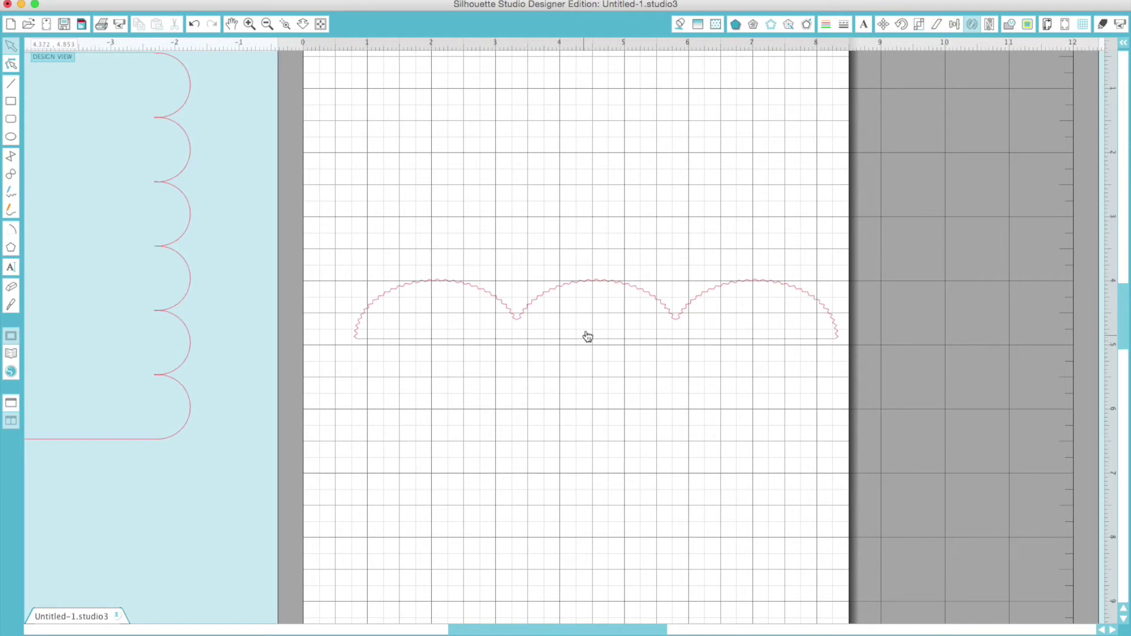
# Rotate the three-scallop border 90° clockwise and stand it upright near the middle of the mat.
pyautogui.click(605, 284)
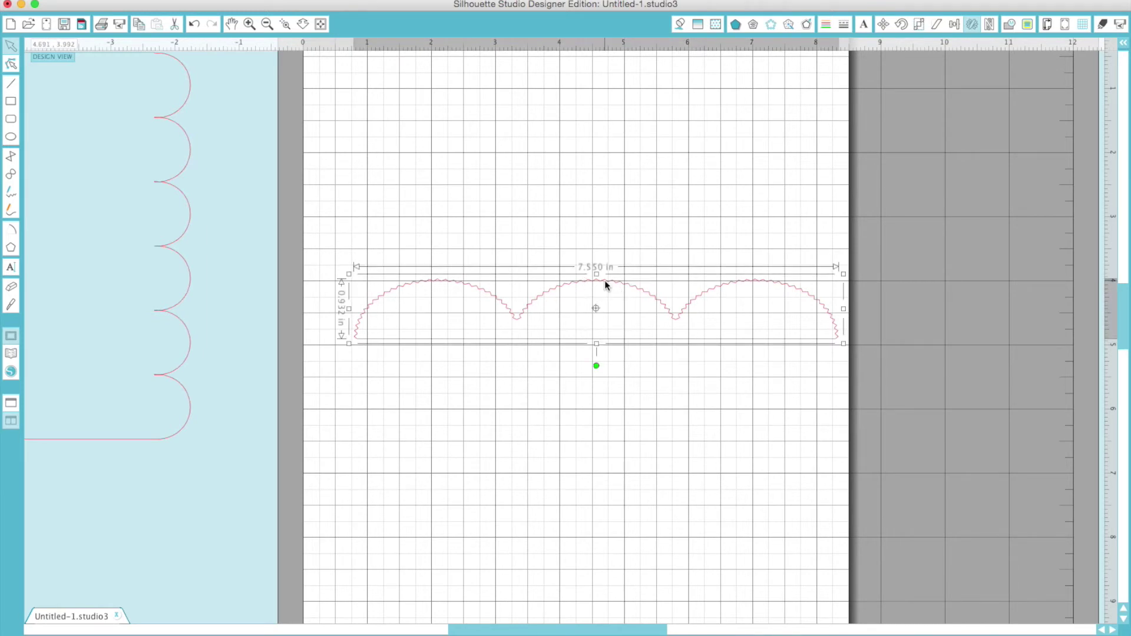
pyautogui.click(900, 24)
pyautogui.click(916, 131)
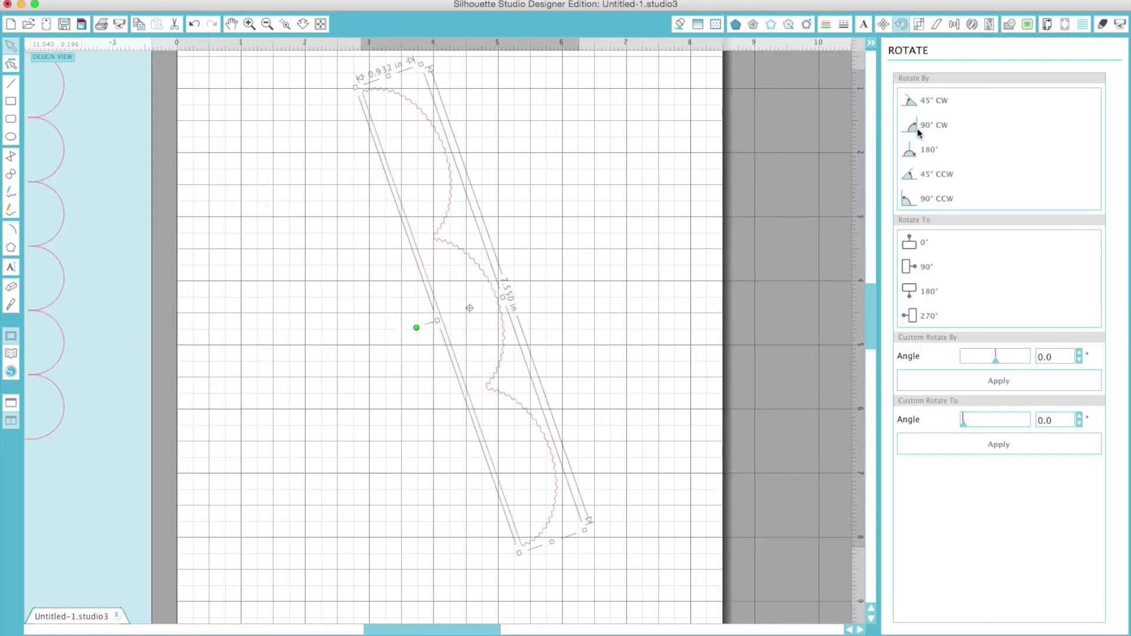
pyautogui.click(558, 342)
# Draw a rectangle against the border's straight edge, align their upper corners, and stretch it to about 2.56 in wide by 7.51 in high.
pyautogui.click(11, 101)
pyautogui.moveTo(281, 73)
pyautogui.mouseDown()
pyautogui.moveTo(447, 122)
pyautogui.moveTo(443, 536)
pyautogui.mouseUp()
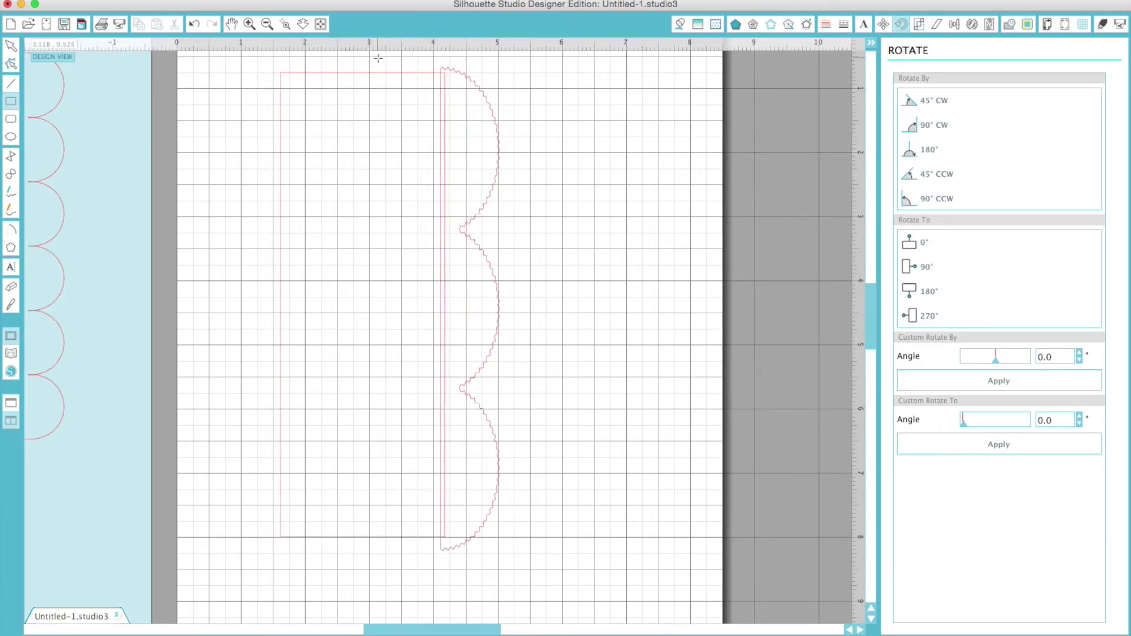
pyautogui.click(10, 45)
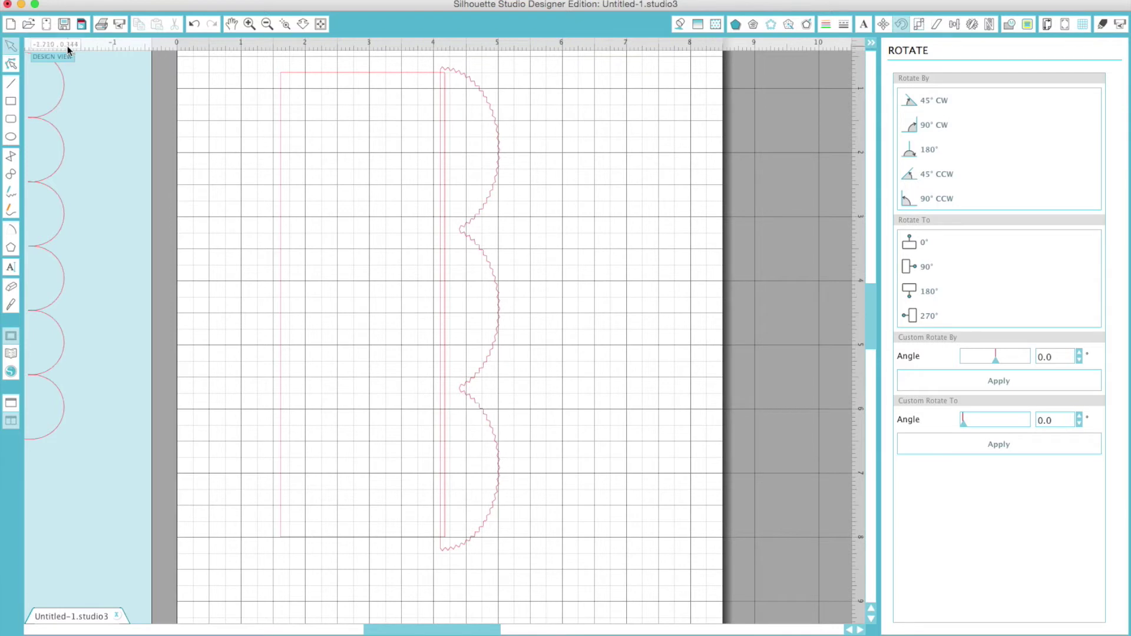
pyautogui.moveTo(375, 80); pyautogui.dragTo(363, 71)
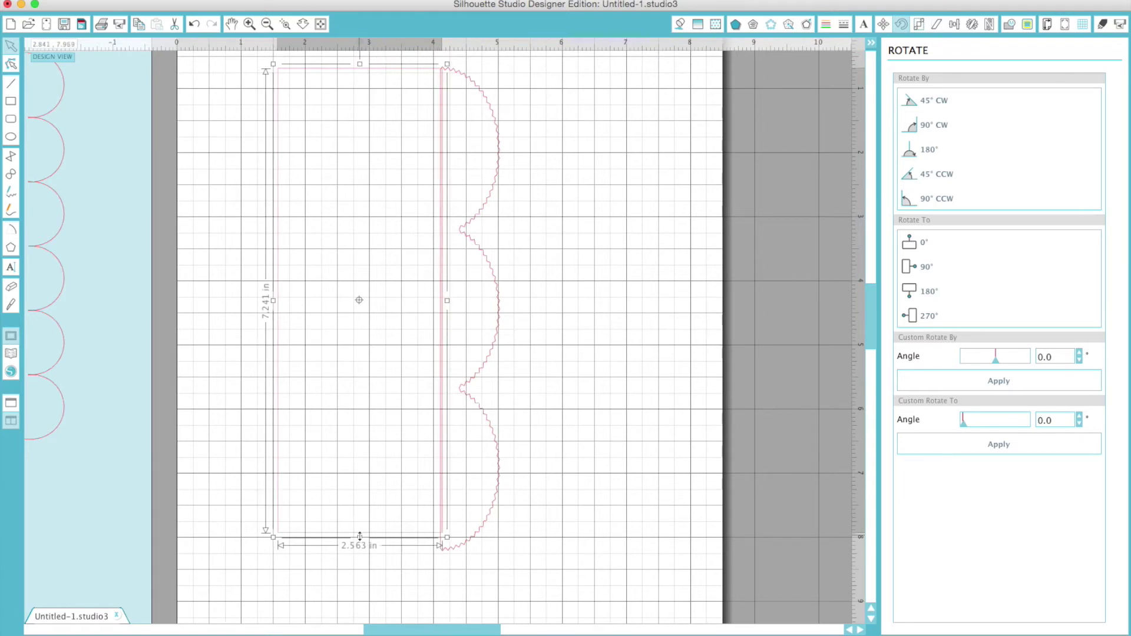
pyautogui.moveTo(360, 537); pyautogui.dragTo(361, 551)
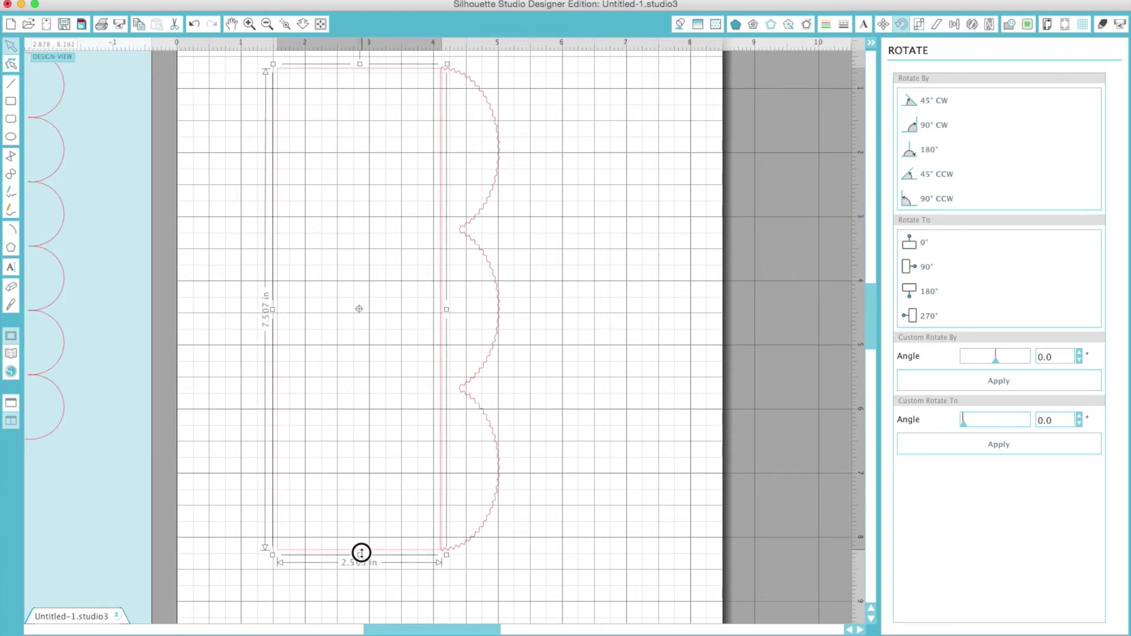
# Weld the rectangle and the three-scallop border into one page, and shrink it to about 3.04 in wide by 6.63 in high.
pyautogui.keyDown('shift'); pyautogui.click(496, 443); pyautogui.keyUp('shift')
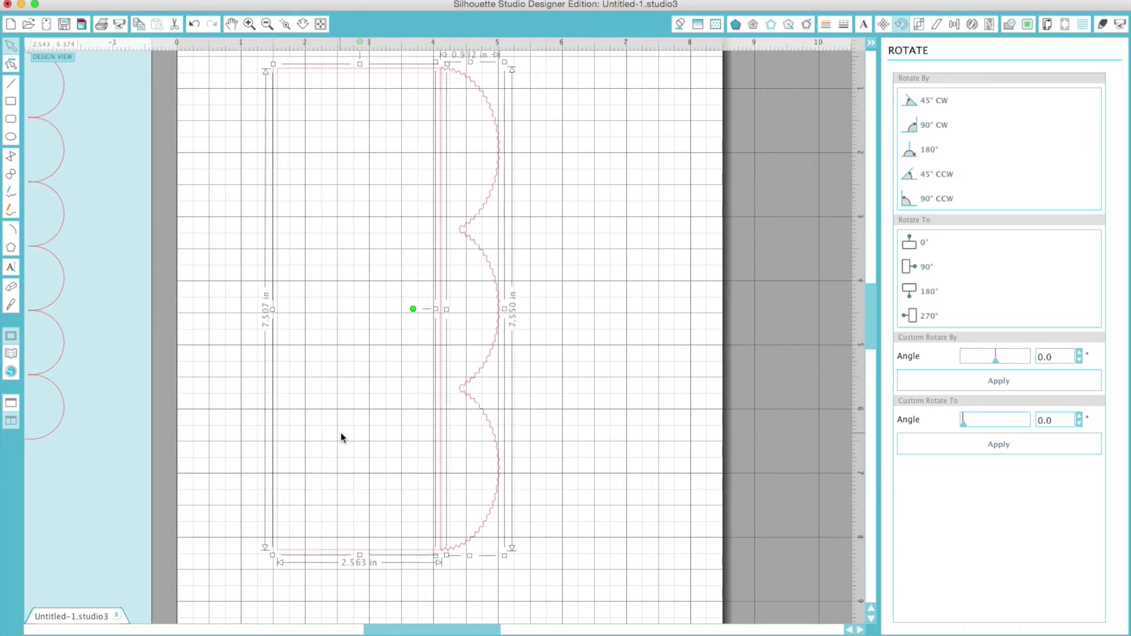
pyautogui.press('super+g')
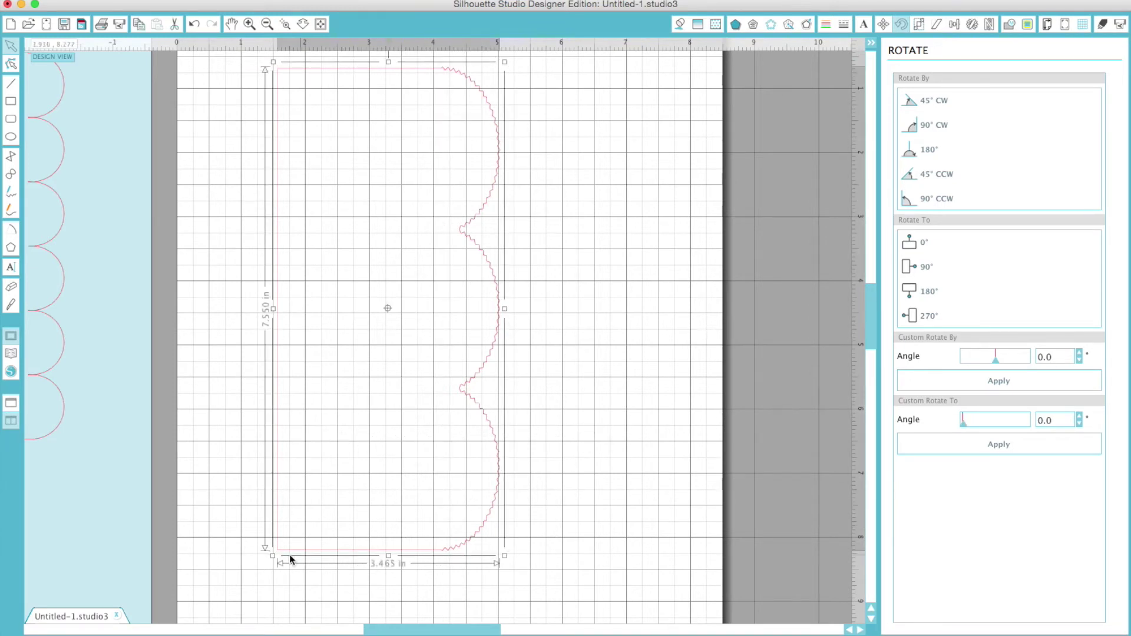
pyautogui.moveTo(273, 555); pyautogui.dragTo(322, 383)
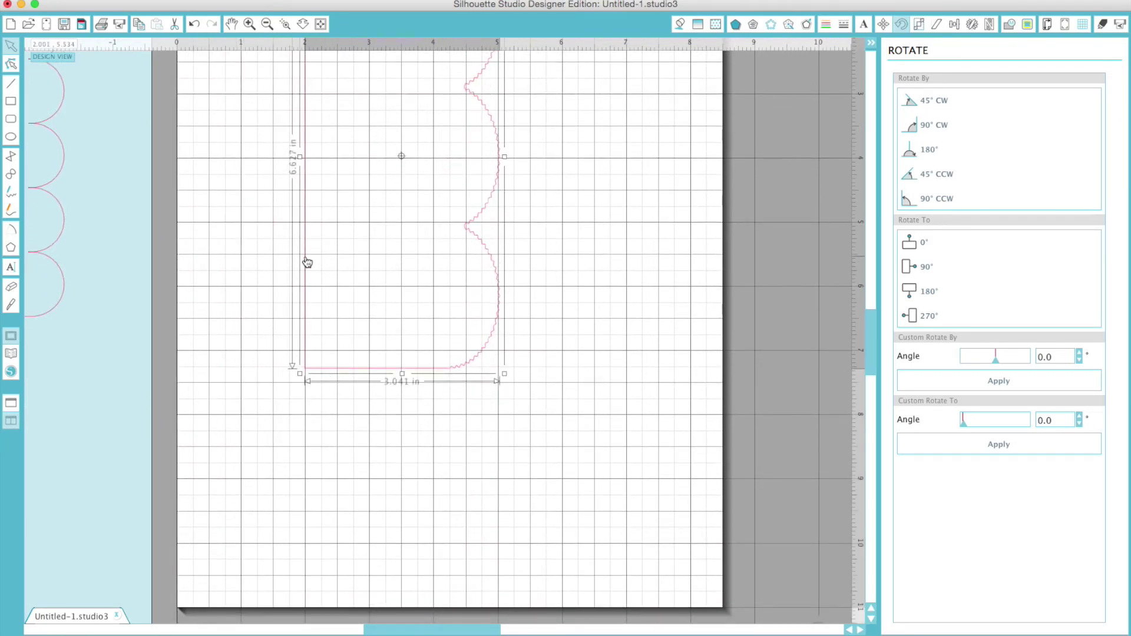
# Delete the pinking-edged page and bring the page with six round scallops back onto the mat.
pyautogui.press('Delete')
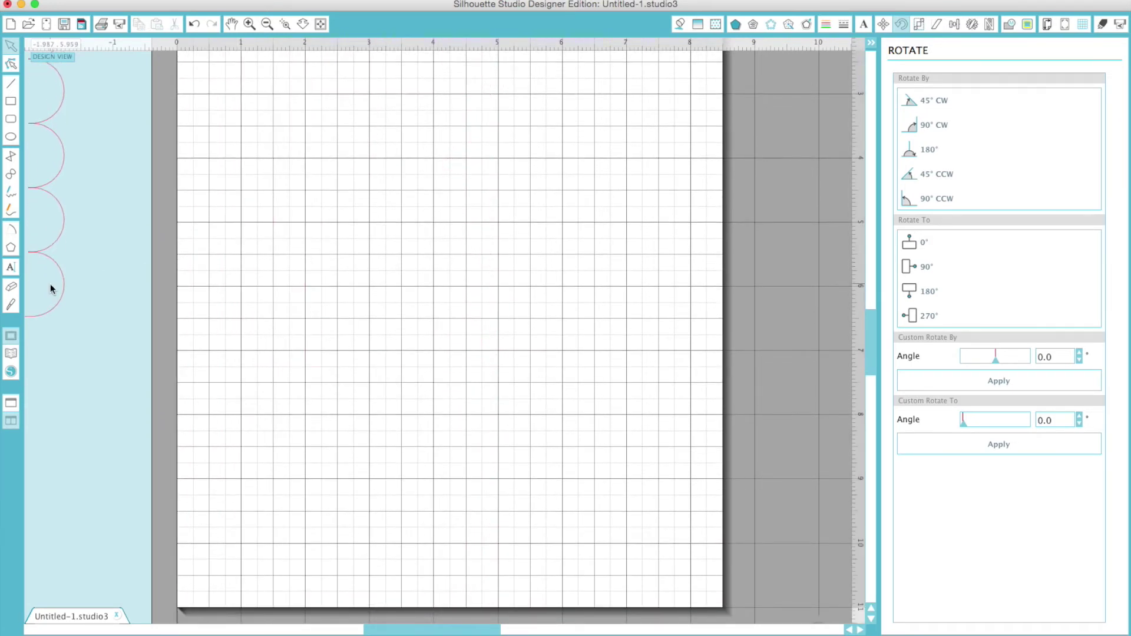
pyautogui.moveTo(62, 301); pyautogui.dragTo(506, 481)
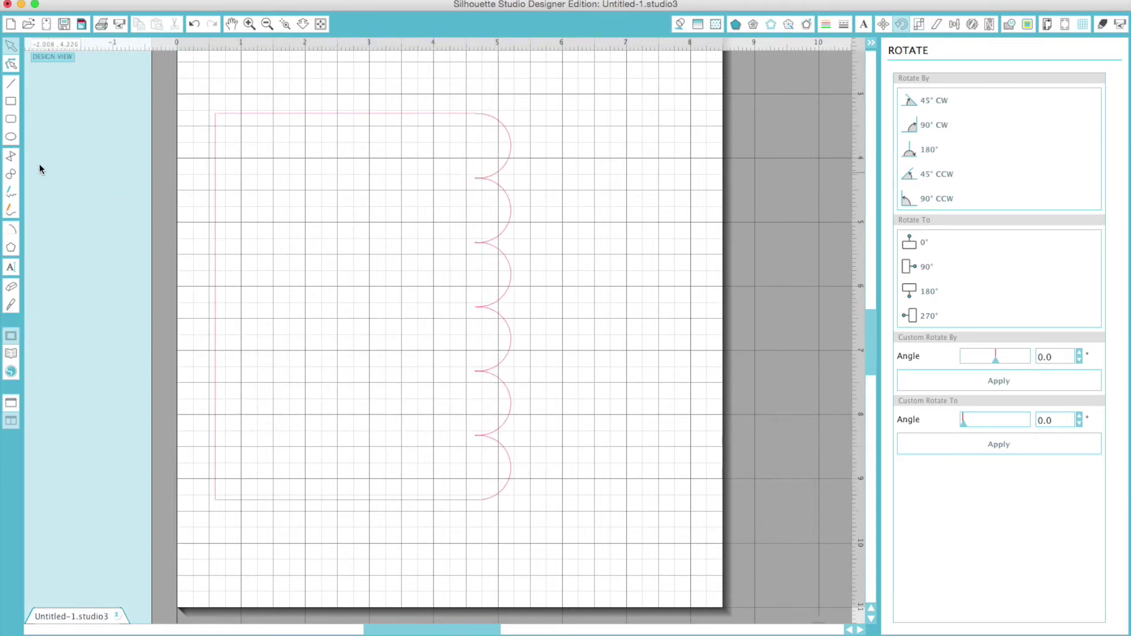
# Draw a small ellipse about 0.19 by 0.23 in inside the page's uppermost scallop, and set its width to 0.234 in with the aspect locked.
pyautogui.click(11, 137)
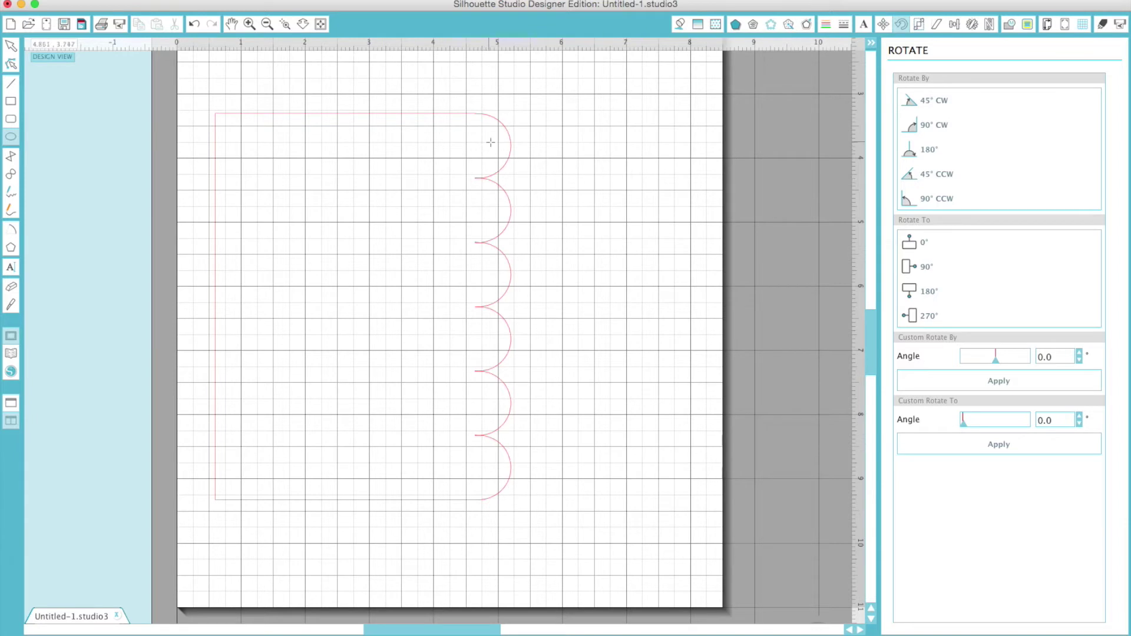
pyautogui.moveTo(486, 141); pyautogui.dragTo(495, 156)
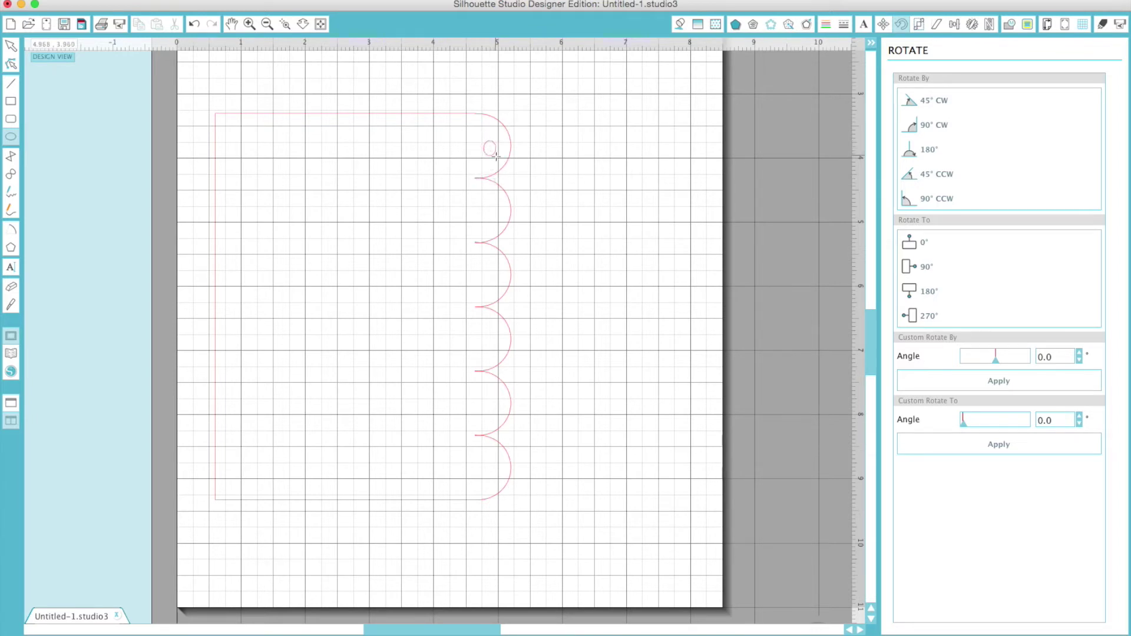
pyautogui.click(923, 24)
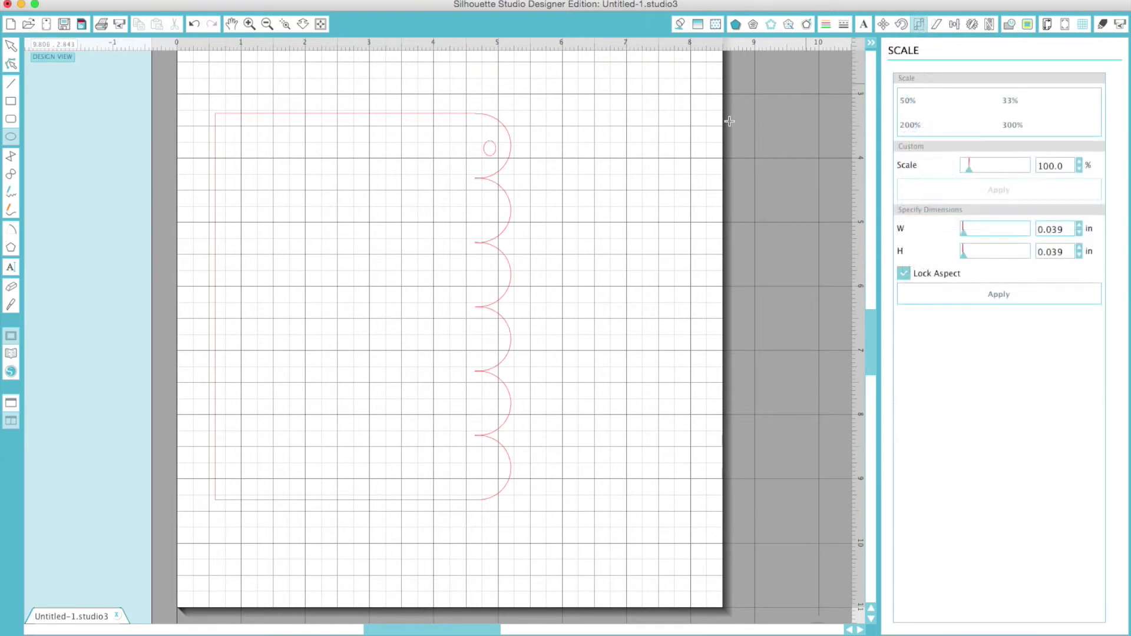
pyautogui.click(11, 45)
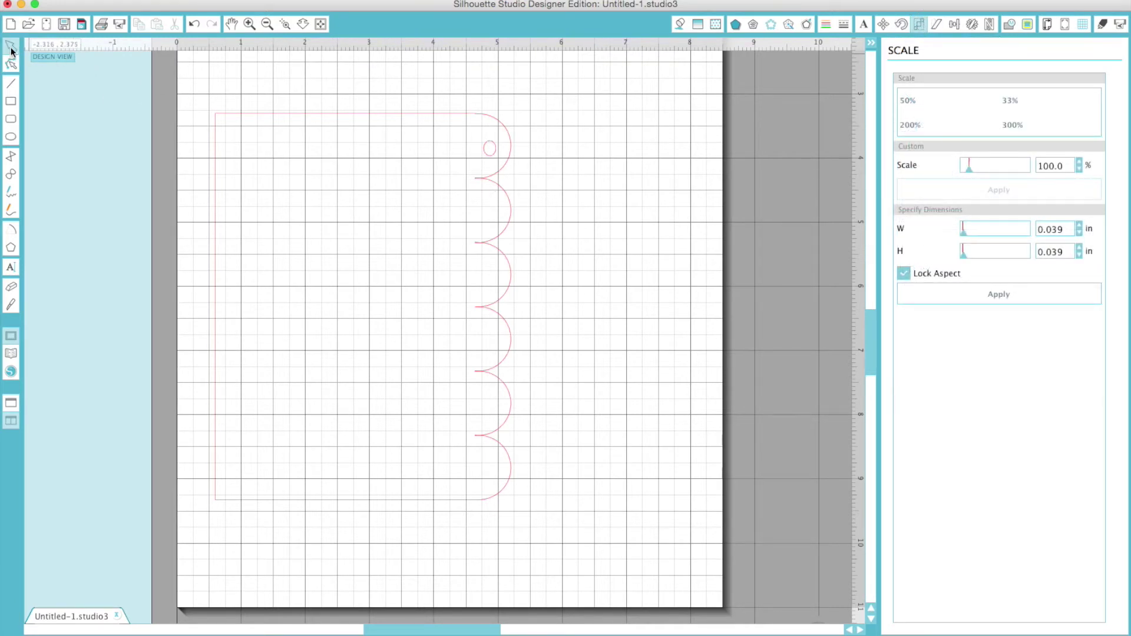
pyautogui.click(491, 157)
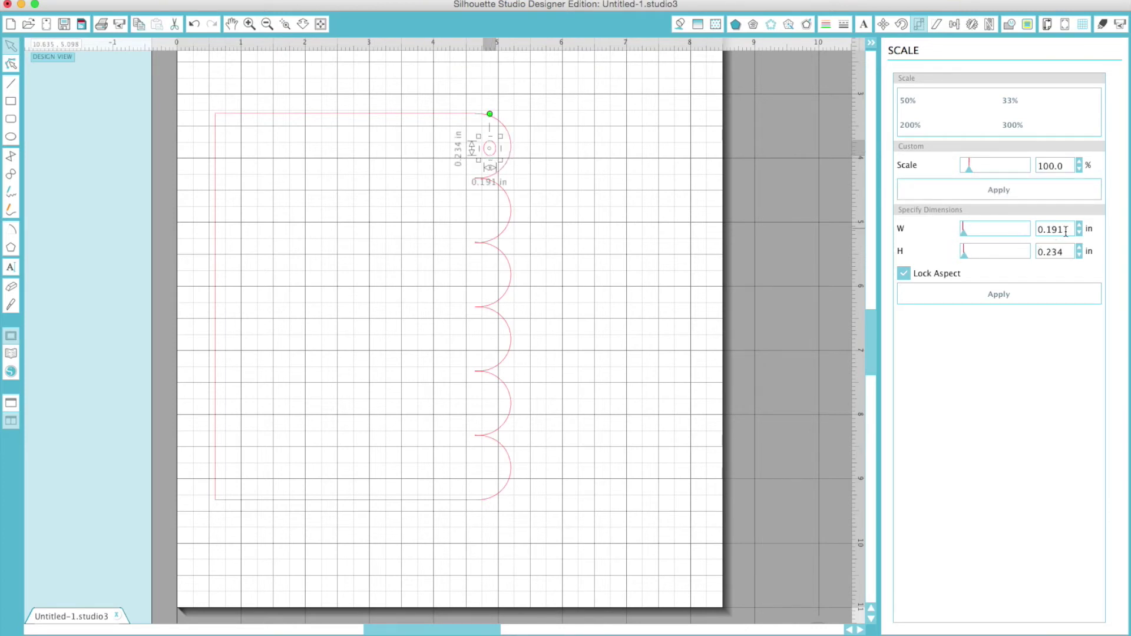
pyautogui.moveTo(1067, 231); pyautogui.dragTo(999, 231)
pyautogui.write('.2')
pyautogui.press('Return')
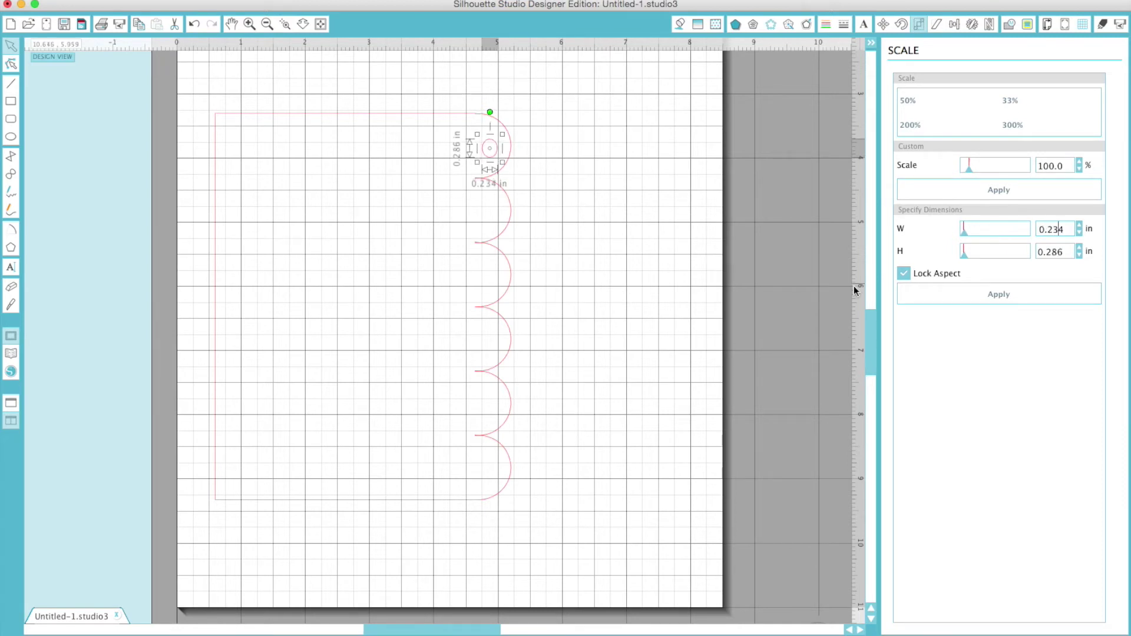
pyautogui.click(599, 283)
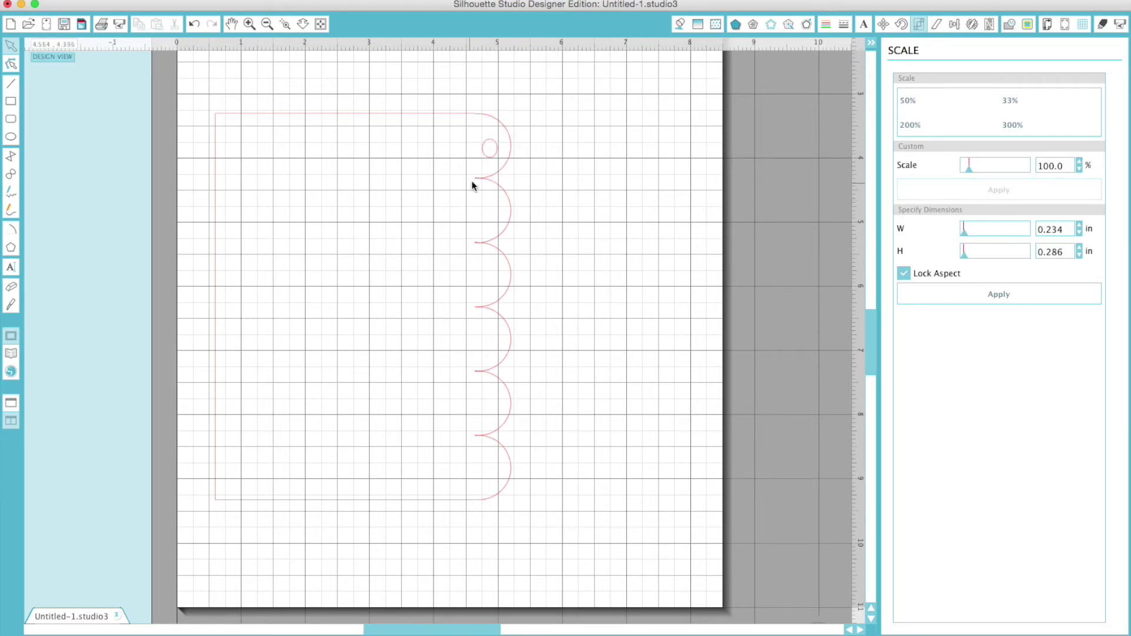
# Move the scalloped page up so its upper edge meets the 3 in grid line, and recentre the ellipse in the uppermost scallop.
pyautogui.moveTo(477, 182); pyautogui.dragTo(478, 163)
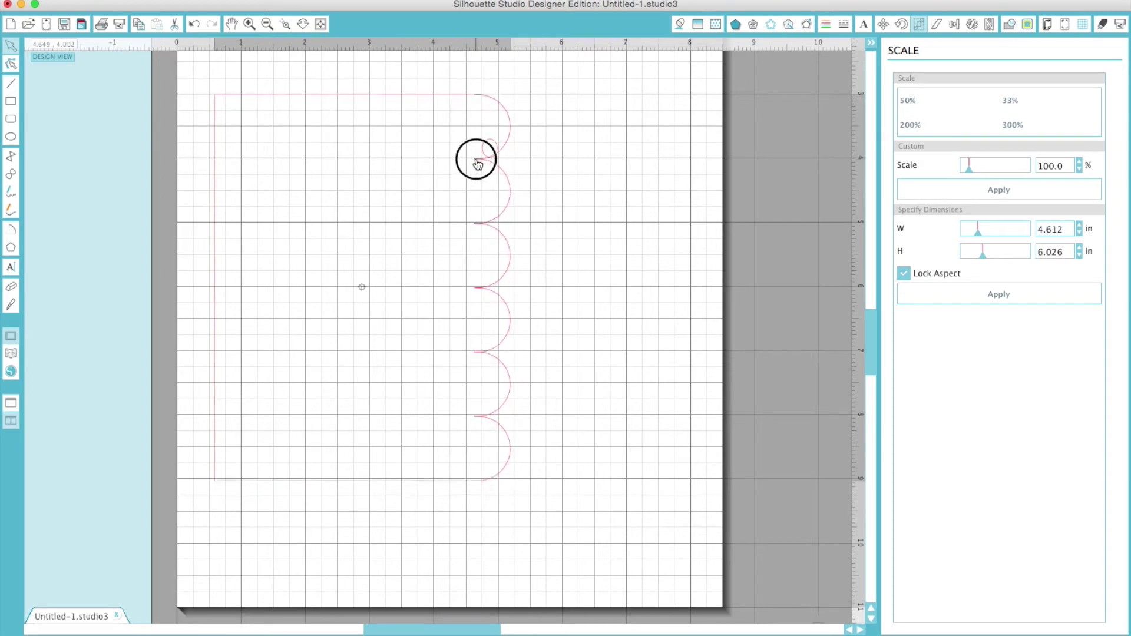
pyautogui.click(478, 162)
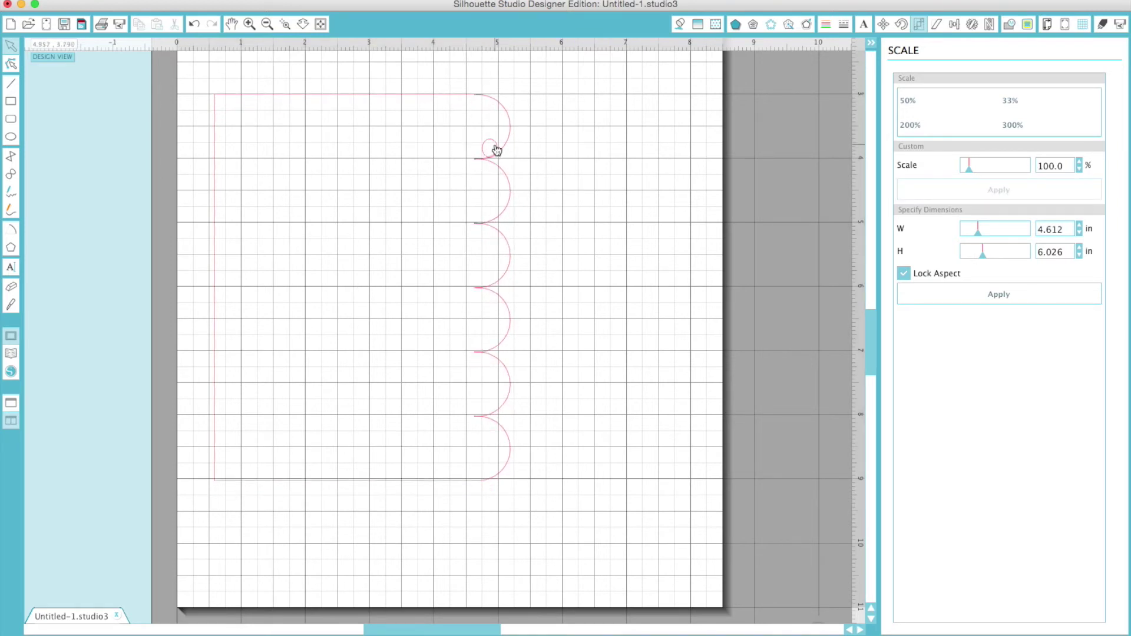
pyautogui.click(494, 143)
pyautogui.moveTo(495, 142); pyautogui.dragTo(493, 121)
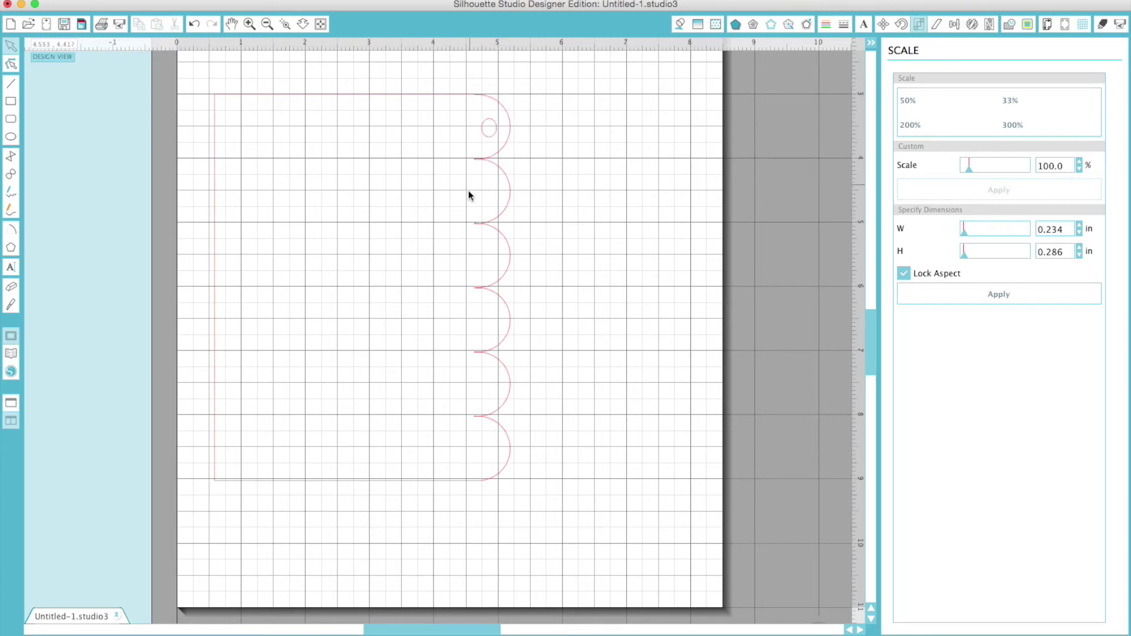
# Unlock the ellipse's aspect ratio and set its height to 0.234 in to make it a true circle.
pyautogui.click(494, 140)
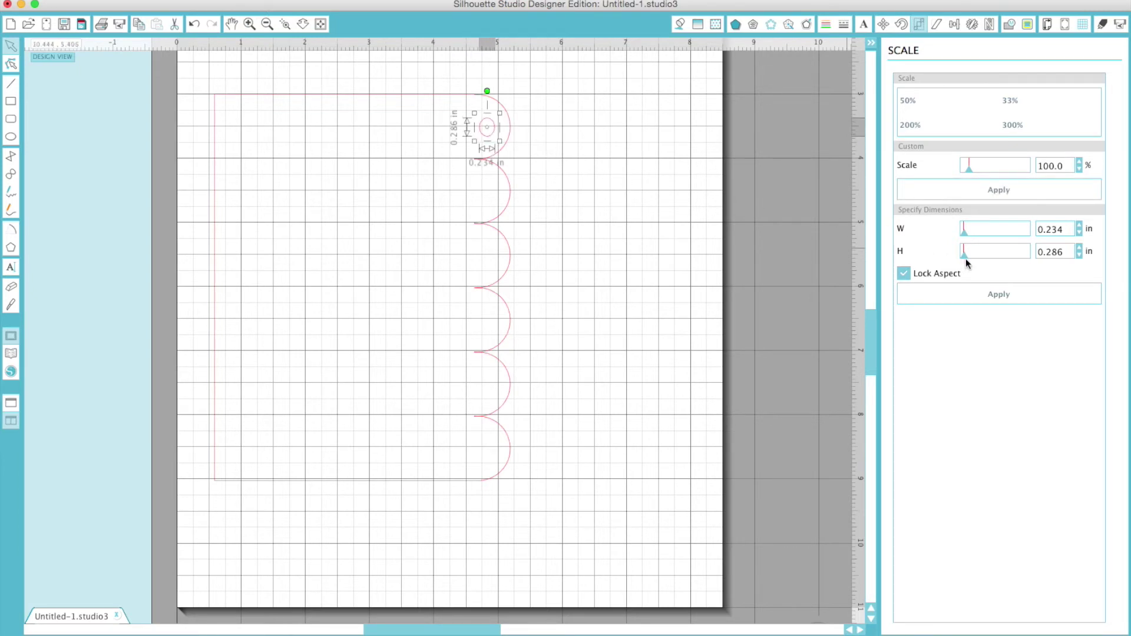
pyautogui.doubleClick(1065, 252)
pyautogui.click(905, 273)
pyautogui.write('.234')
pyautogui.press('Return')
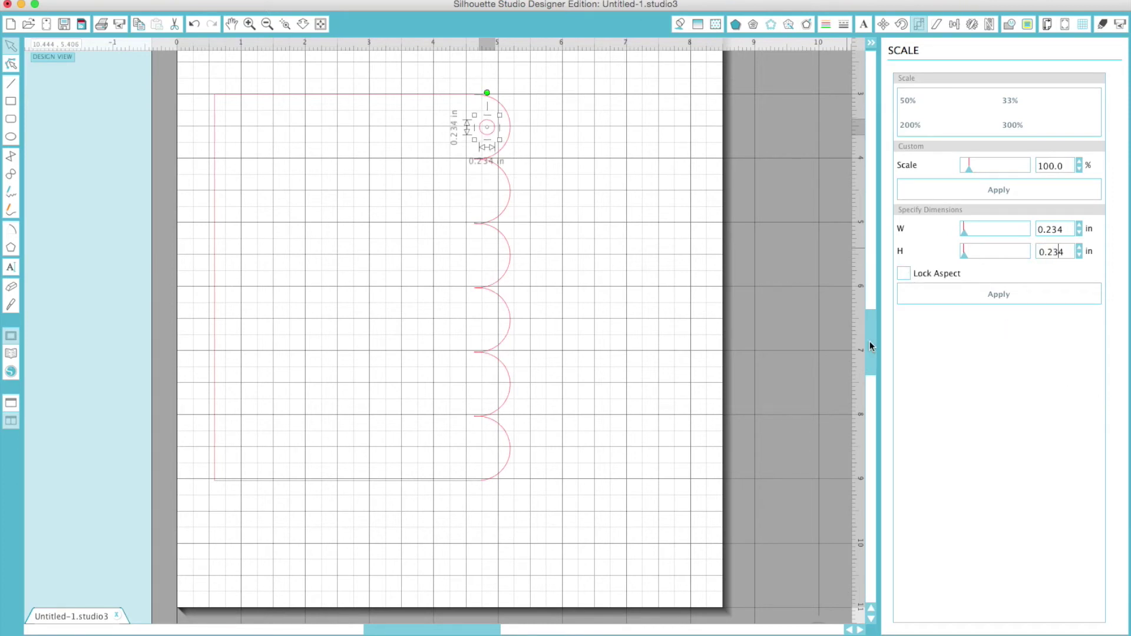
pyautogui.click(518, 155)
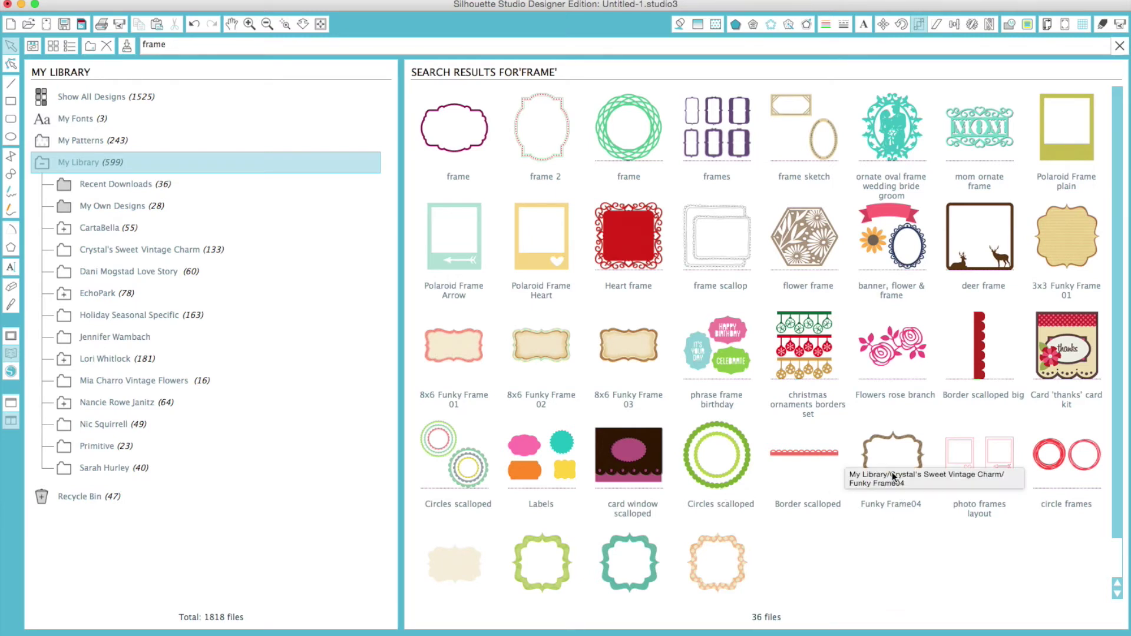
pyautogui.click(1087, 268)
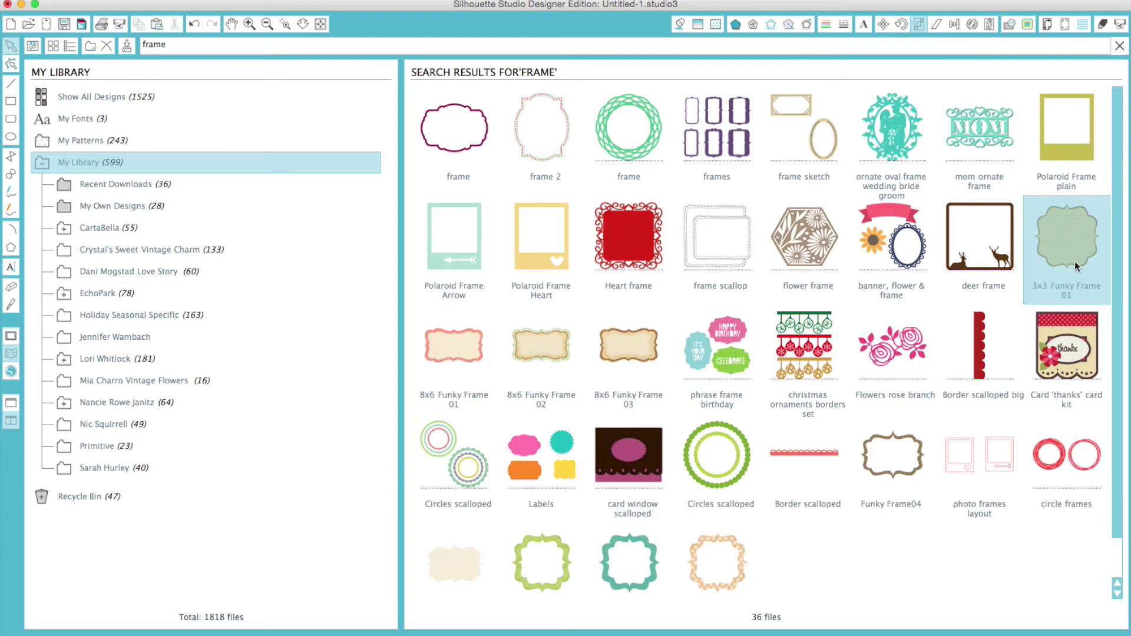
pyautogui.doubleClick(1075, 264)
pyautogui.moveTo(605, 426); pyautogui.dragTo(492, 383)
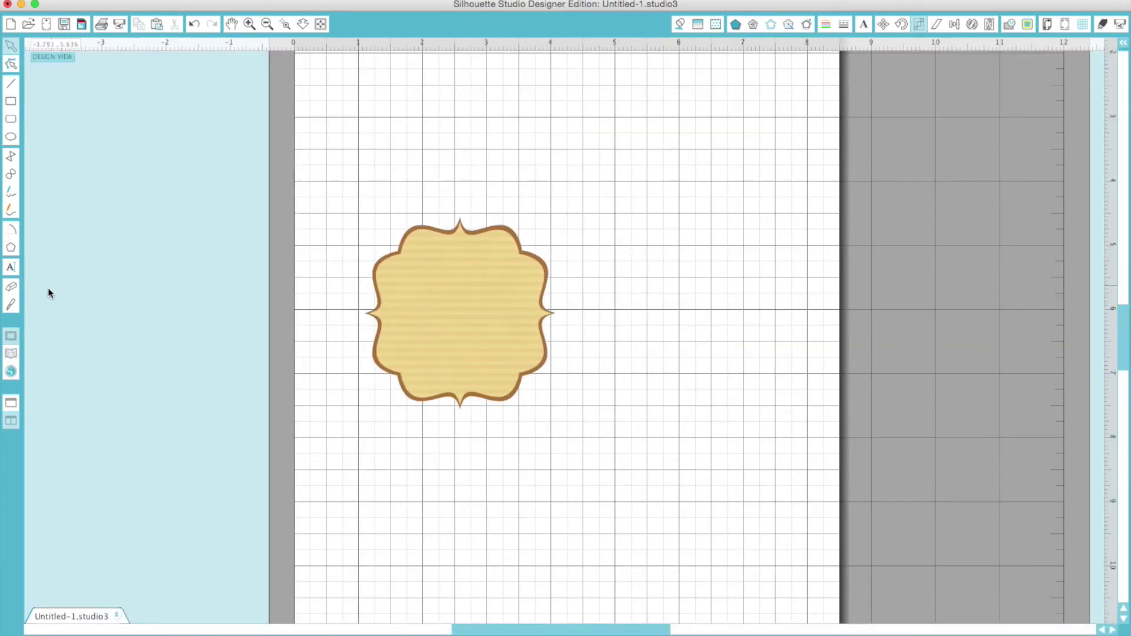
pyautogui.click(428, 284)
pyautogui.press('Delete')
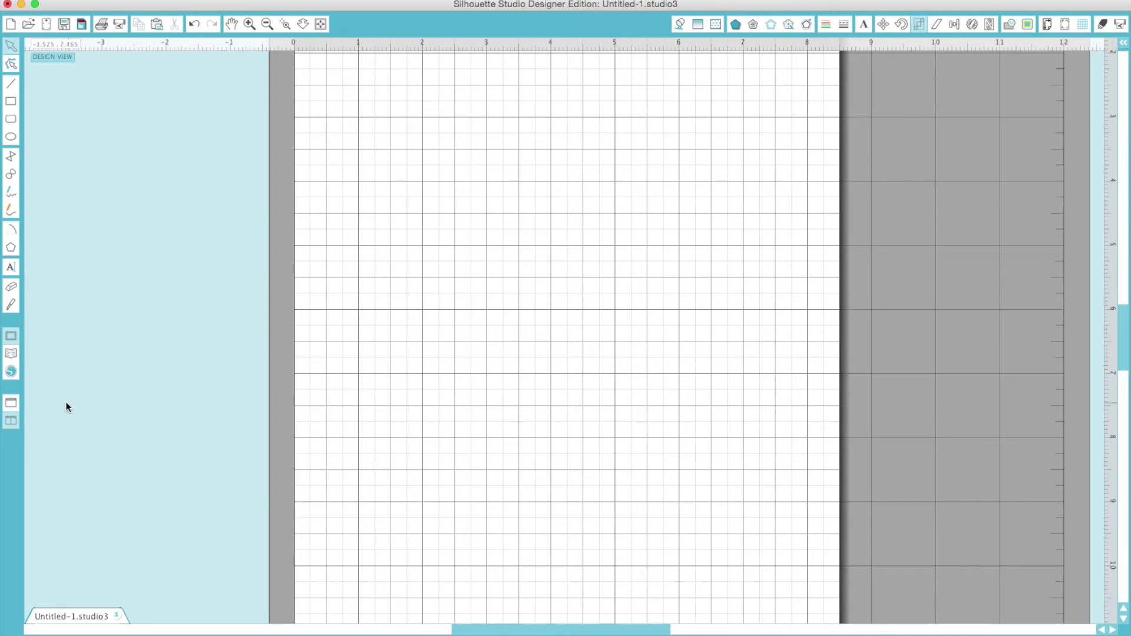
# Place the "phrase frame birthday" design from the library on the mat and ungroup it.
pyautogui.click(10, 354)
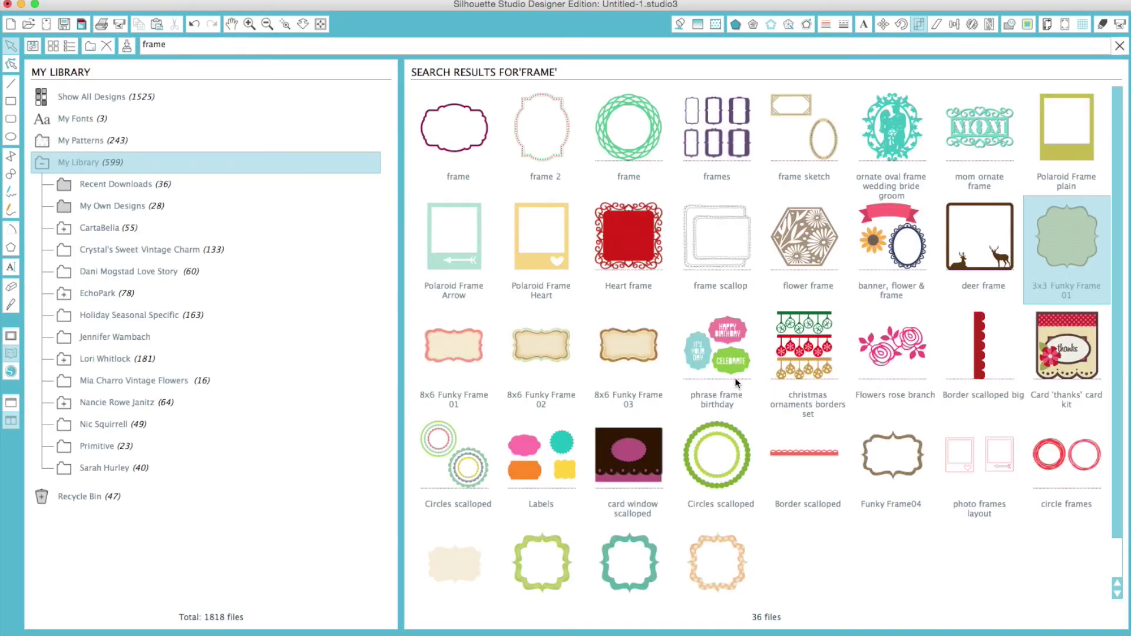
pyautogui.doubleClick(733, 369)
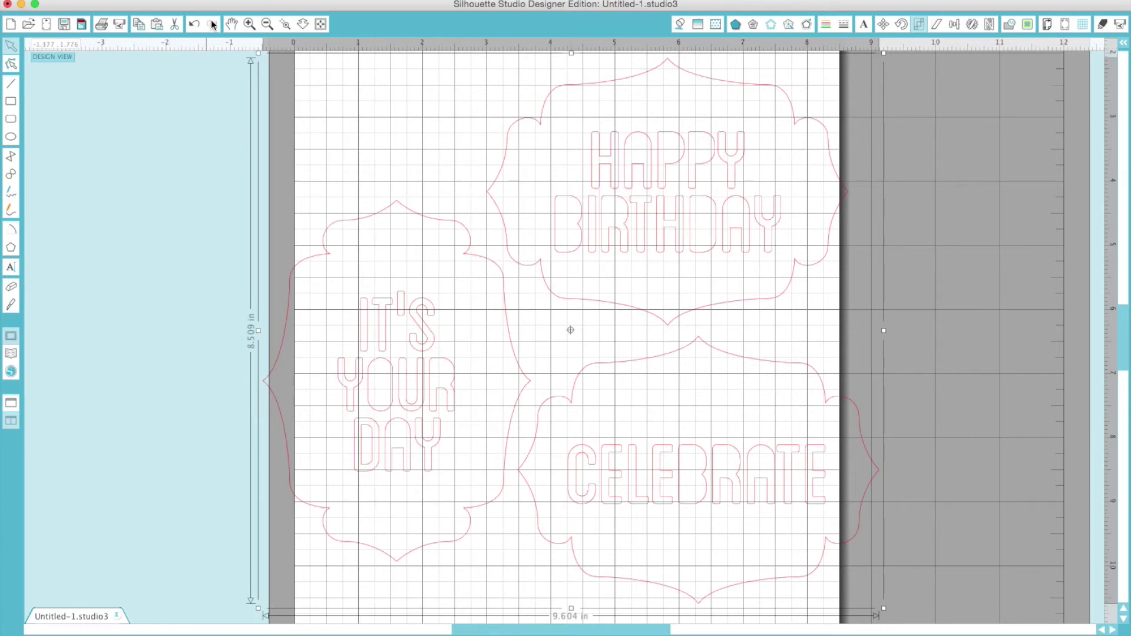
pyautogui.click(212, 0)
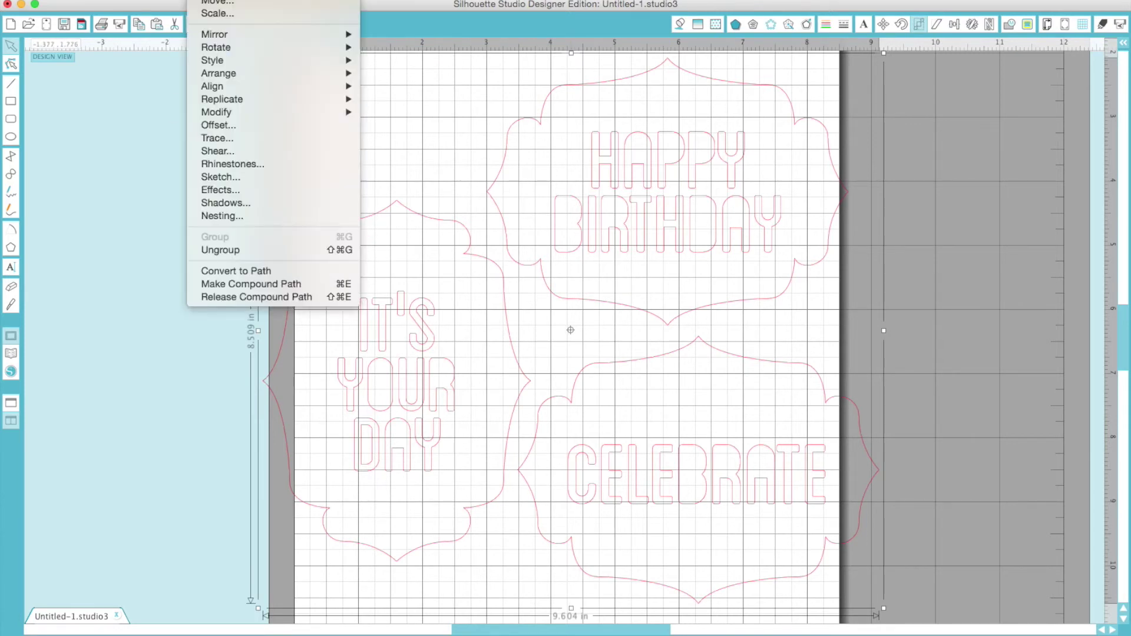
pyautogui.click(232, 251)
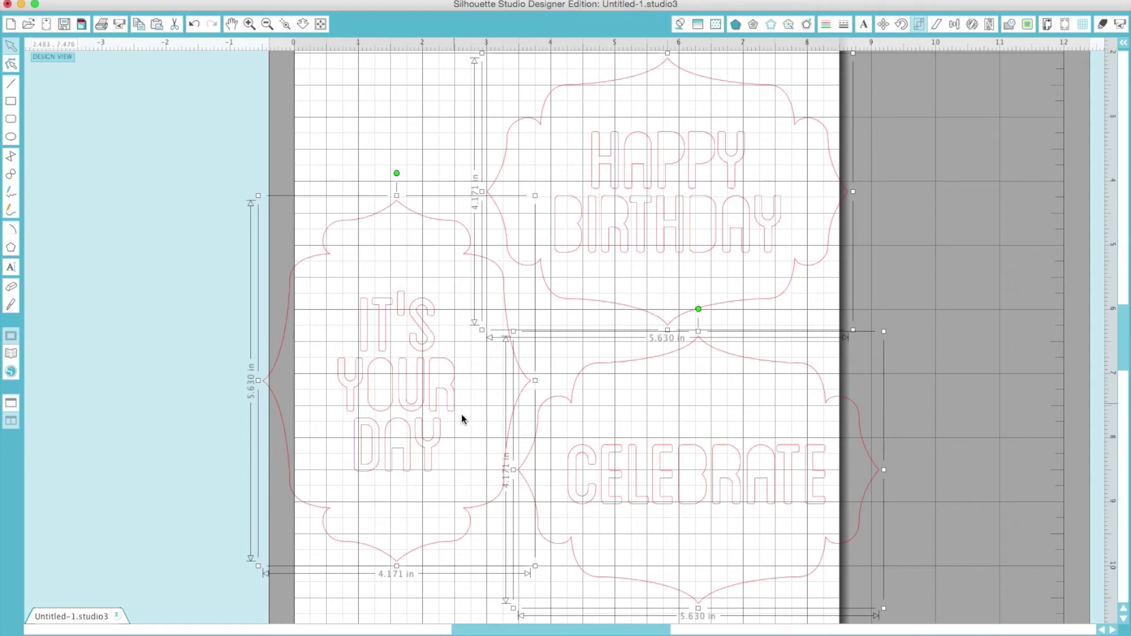
# Delete the "It's Your Day" frame and move the "Celebrate" frame off the mat.
pyautogui.click(328, 575)
pyautogui.click(379, 551)
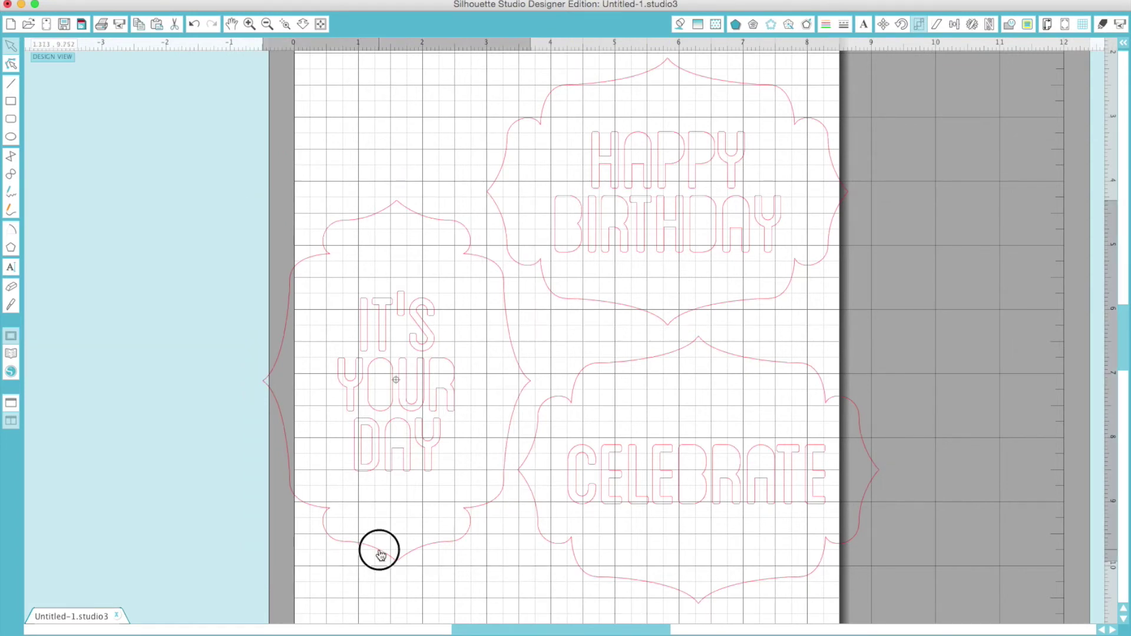
pyautogui.press('Delete')
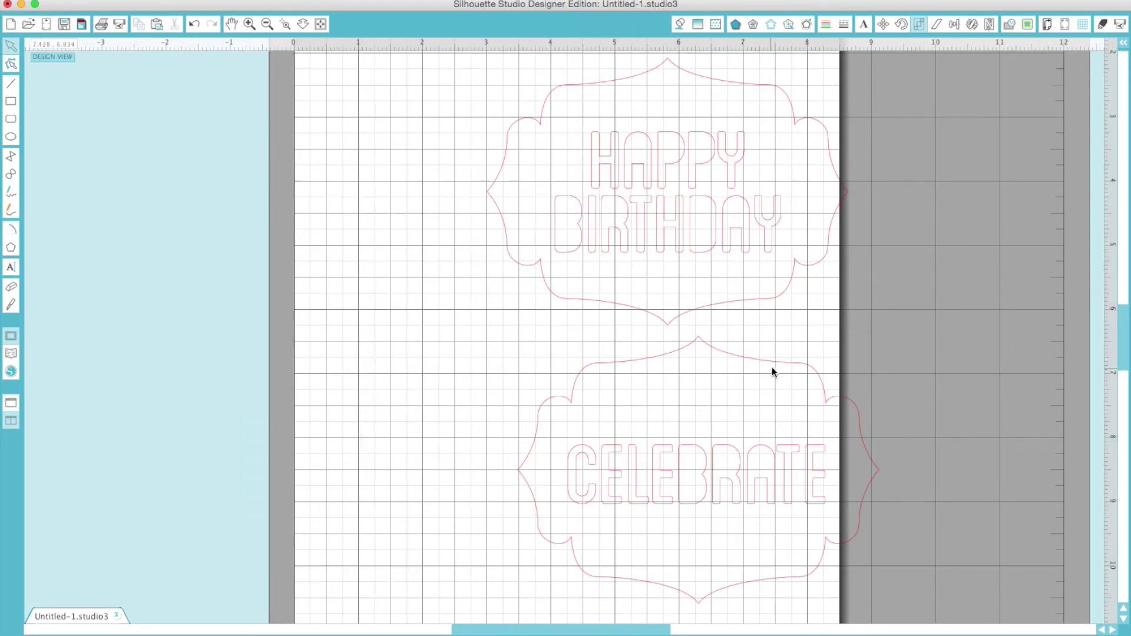
pyautogui.moveTo(780, 363); pyautogui.dragTo(88, 233)
# Position the "Happy Birthday" frame in the middle of the mat and duplicate it, placing the copy beyond the page's edge.
pyautogui.click(672, 322)
pyautogui.moveTo(671, 322); pyautogui.dragTo(913, 465)
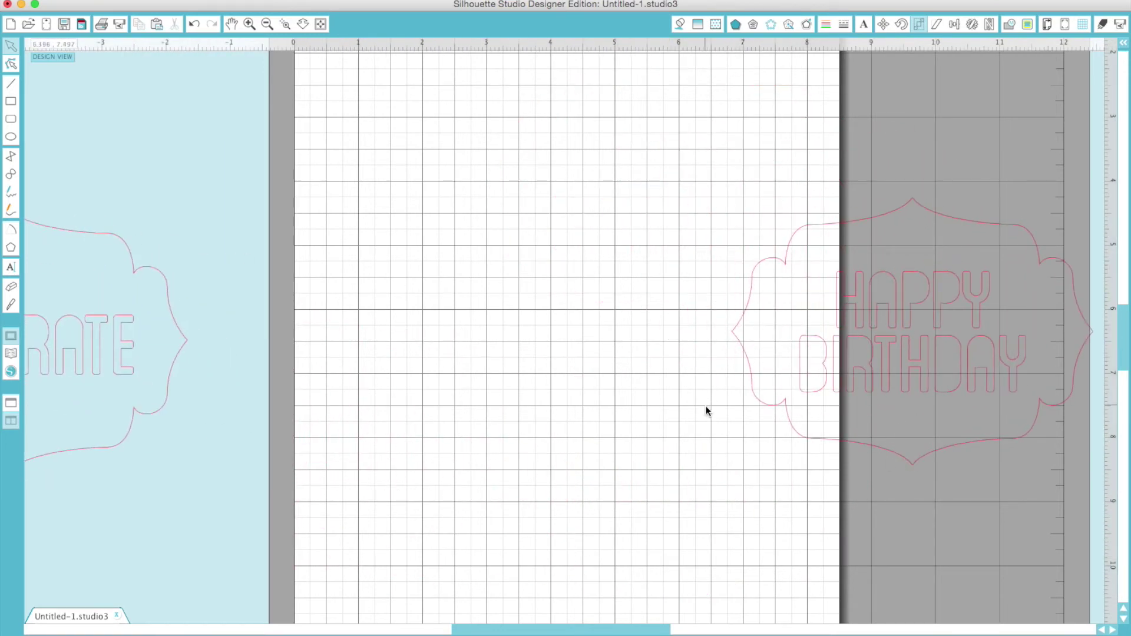
pyautogui.moveTo(747, 359); pyautogui.dragTo(658, 337)
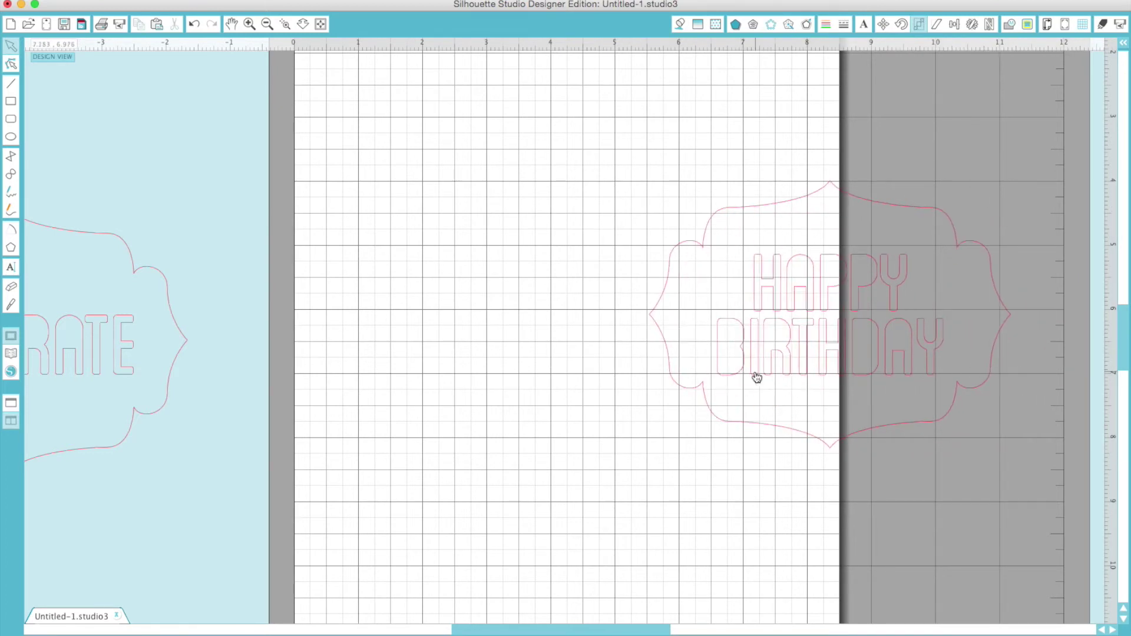
pyautogui.moveTo(720, 373); pyautogui.dragTo(520, 359)
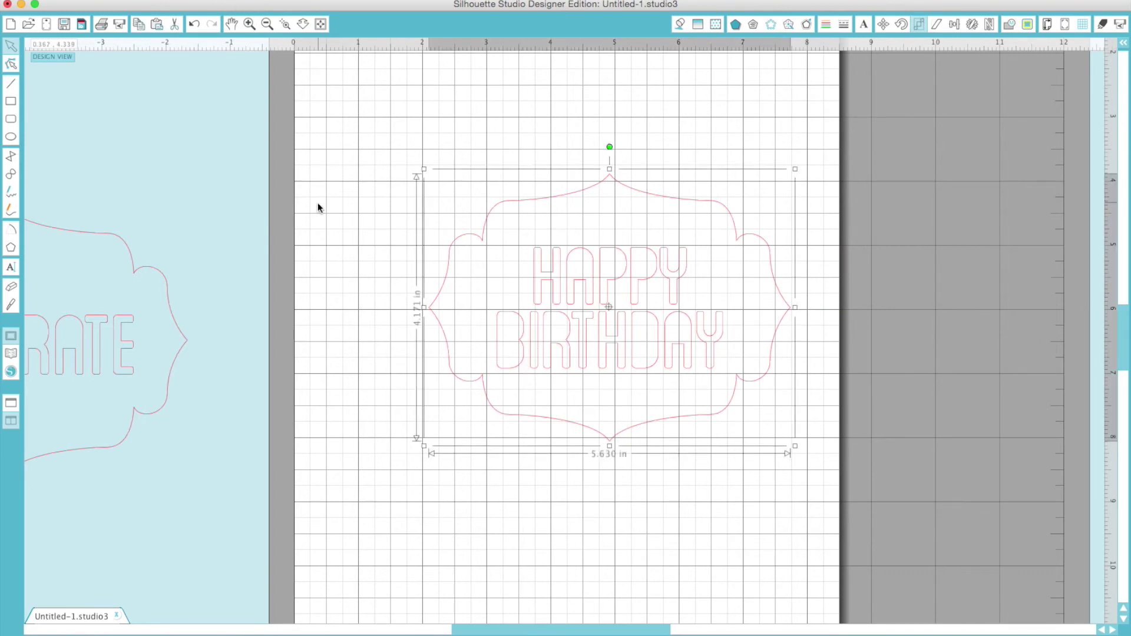
pyautogui.press('super+d')
pyautogui.moveTo(753, 434); pyautogui.dragTo(1061, 341)
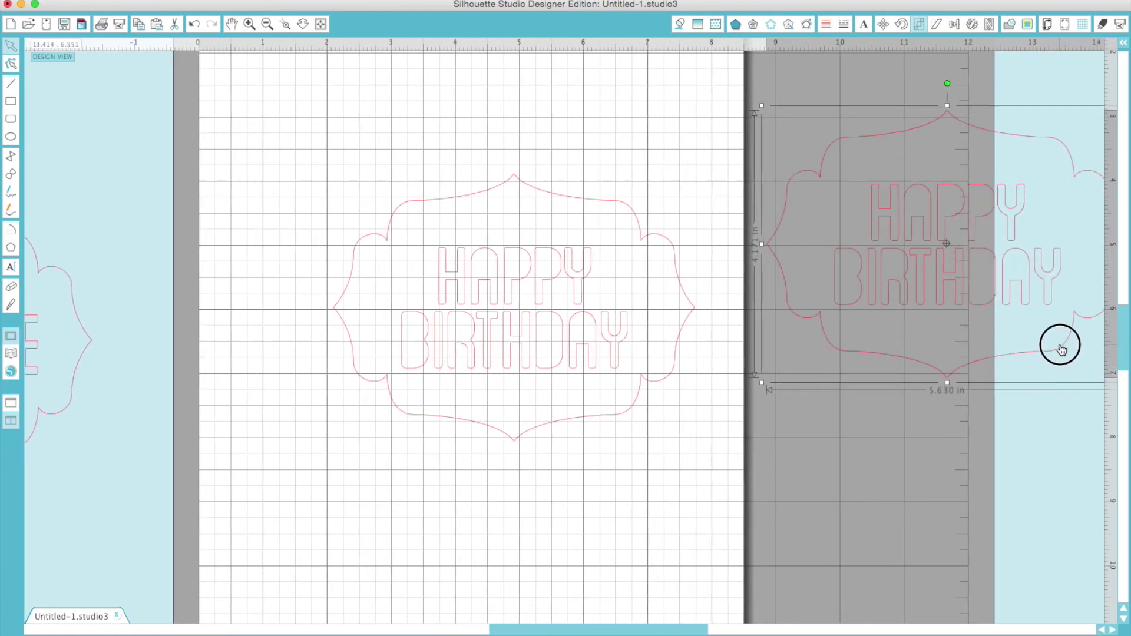
# Release the compound path of the "Happy Birthday" frame on the mat.
pyautogui.click(503, 367)
pyautogui.click(203, 0)
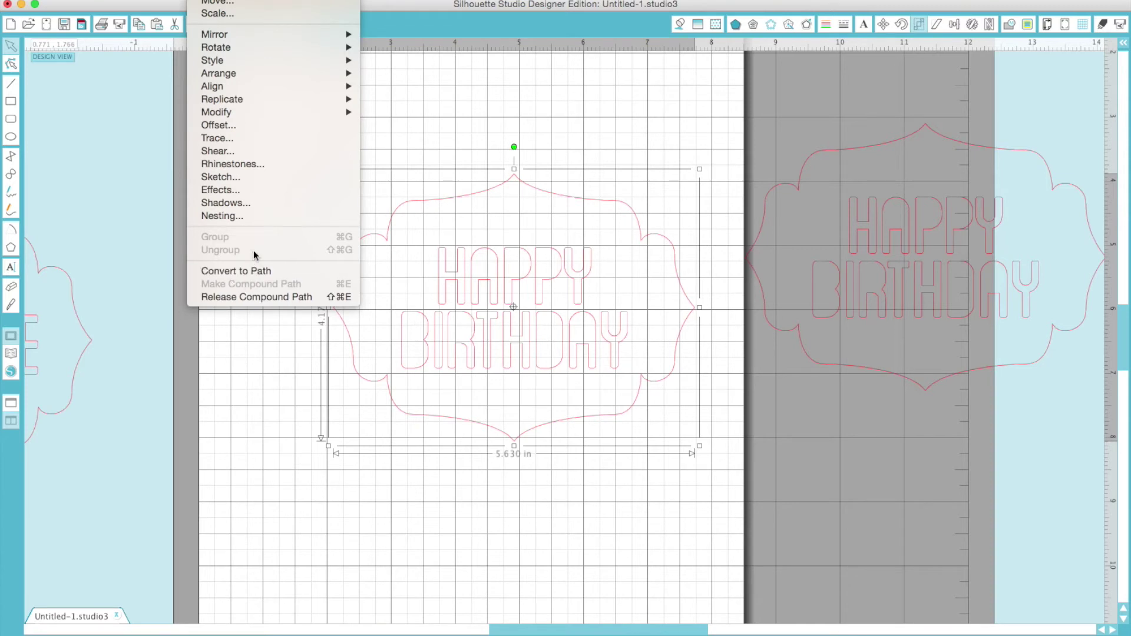
pyautogui.click(483, 298)
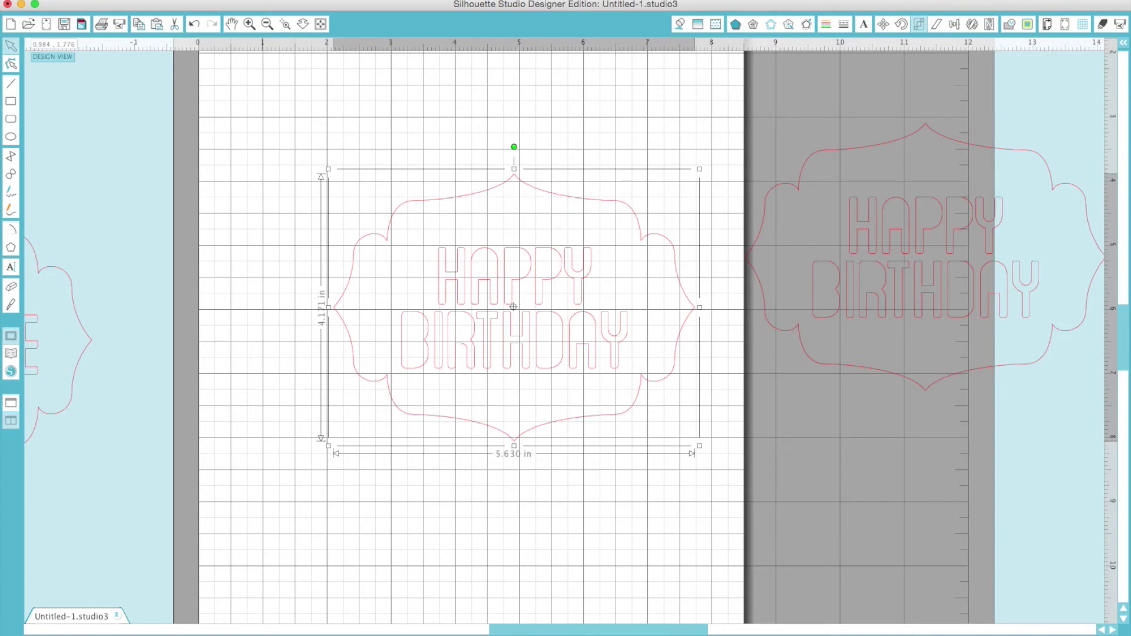
pyautogui.click(236, 0)
pyautogui.click(250, 297)
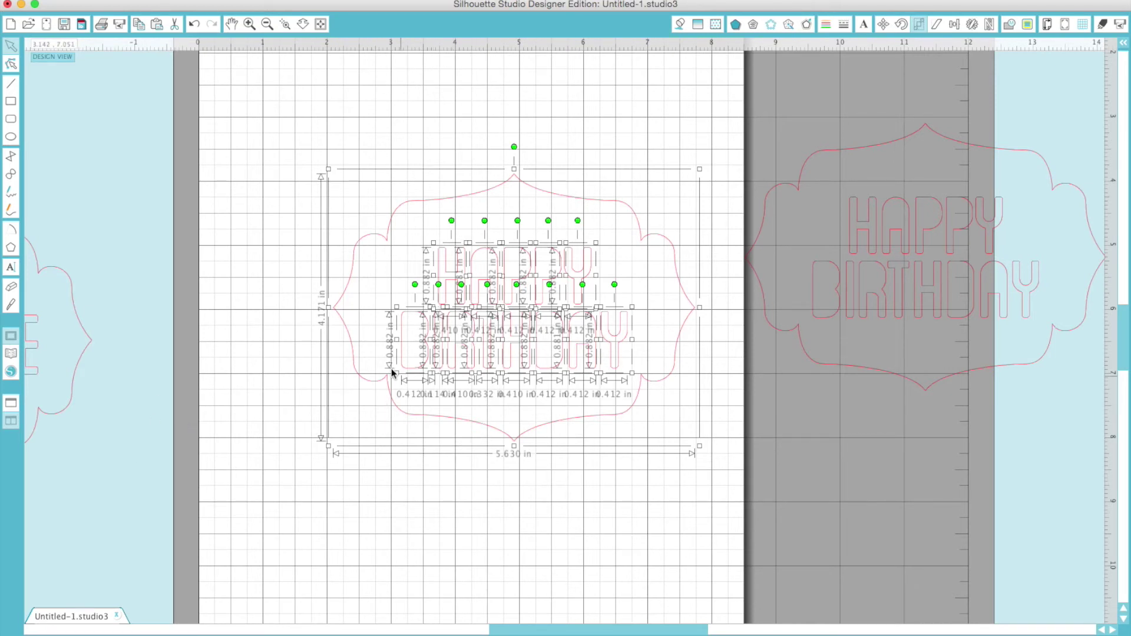
pyautogui.click(214, 455)
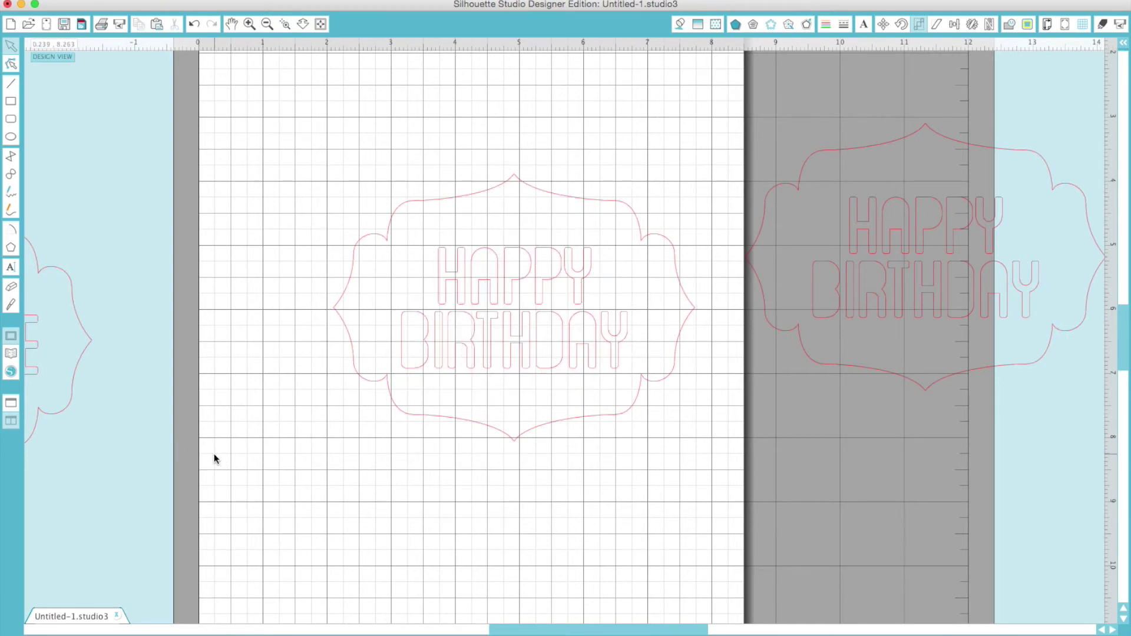
# Delete all the "Happy Birthday" letters inside the frame and shift the empty outline about 1 in towards the page's near edge.
pyautogui.moveTo(415, 239); pyautogui.dragTo(615, 353)
pyautogui.press('Delete')
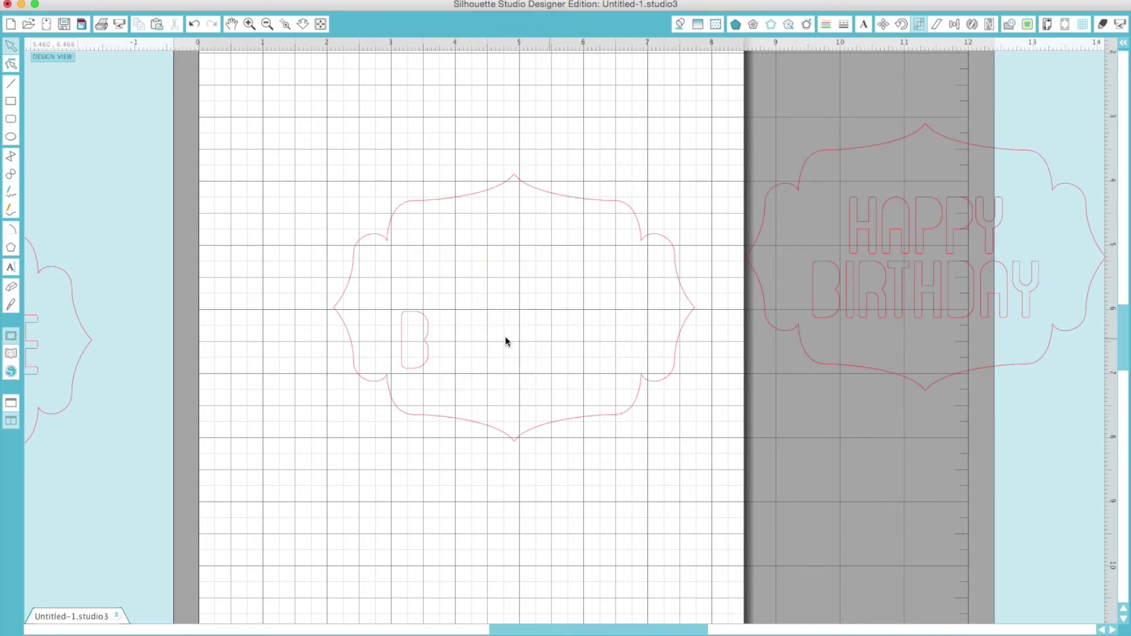
pyautogui.click(423, 356)
pyautogui.press('Delete')
pyautogui.moveTo(451, 418); pyautogui.dragTo(382, 436)
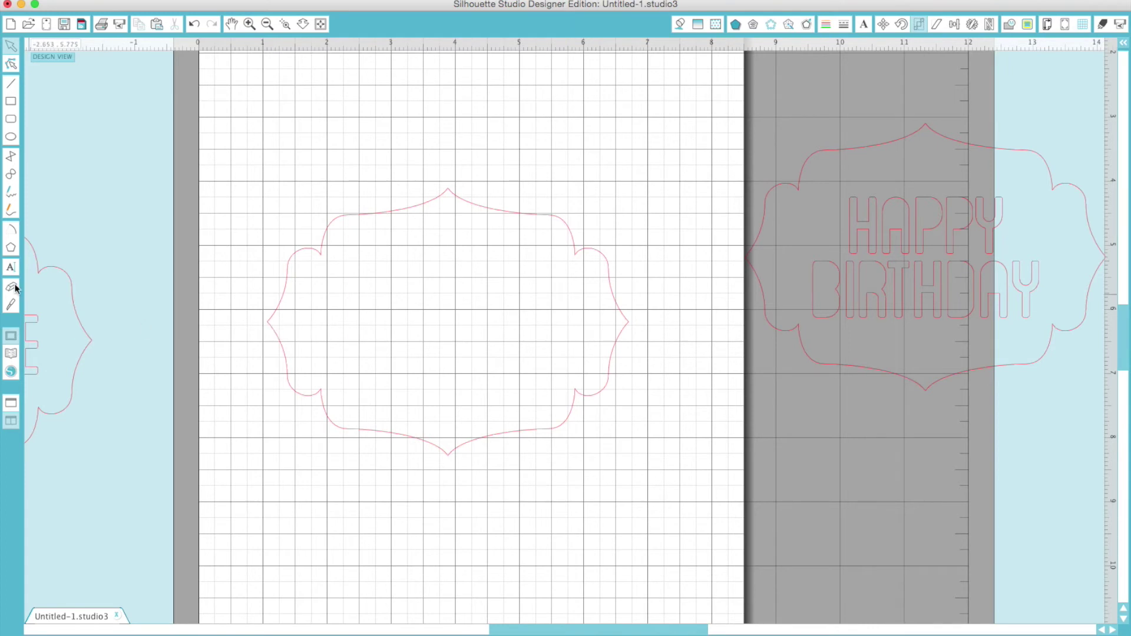
# Draw a rectangle about 5.93 by 4.52 in over the upper half of the empty frame.
pyautogui.click(11, 102)
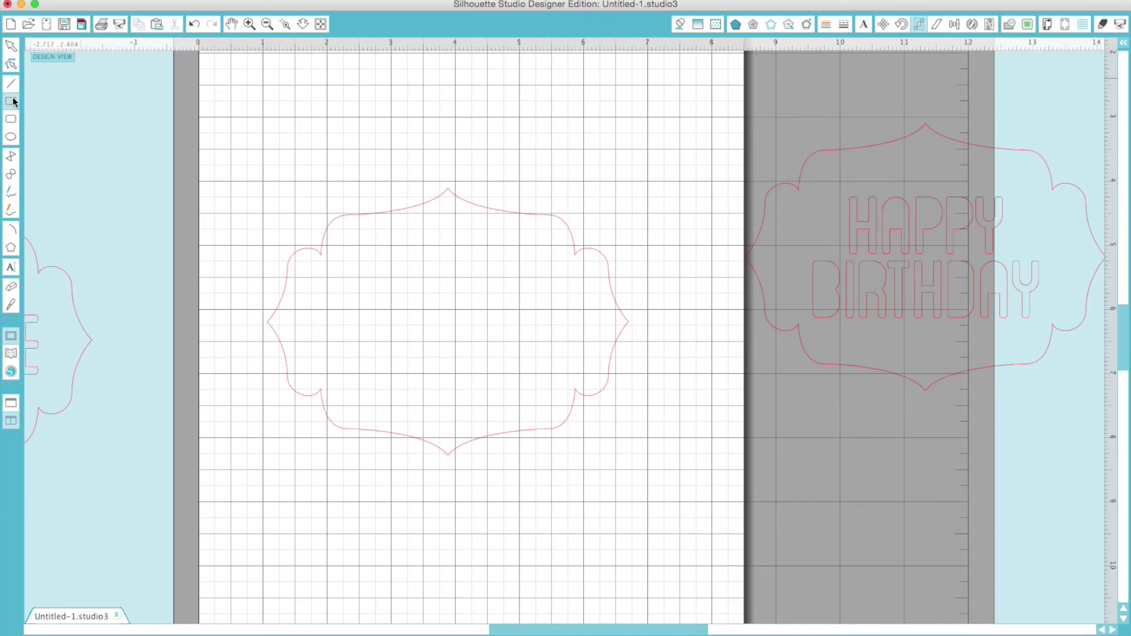
pyautogui.scroll(3, 333, 224)
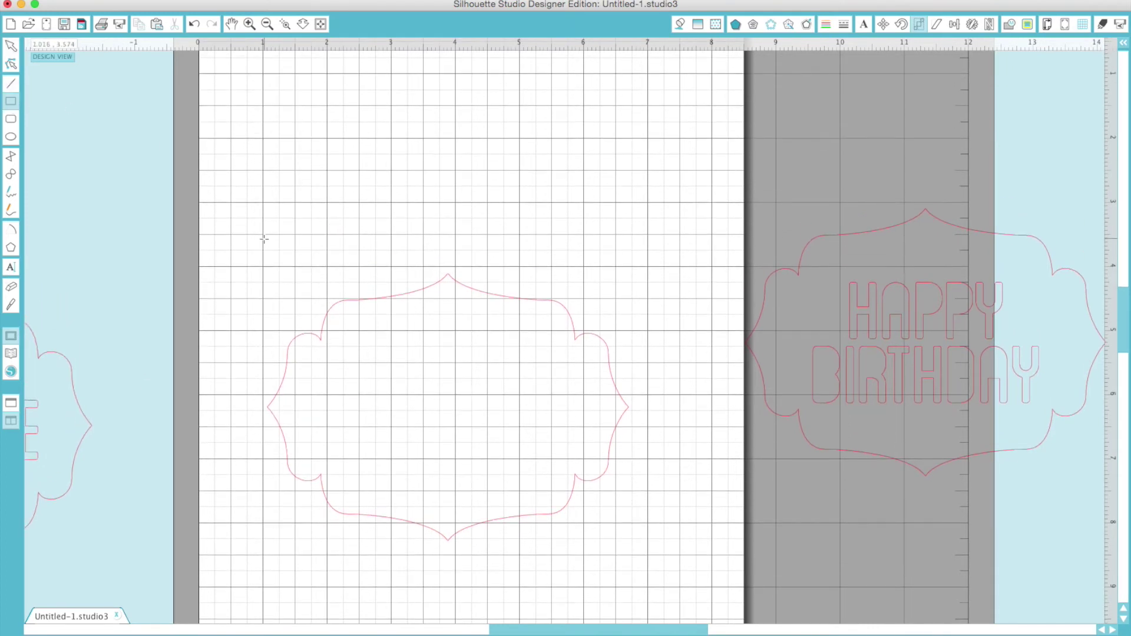
pyautogui.moveTo(257, 125); pyautogui.dragTo(637, 414)
pyautogui.click(12, 46)
pyautogui.click(267, 413)
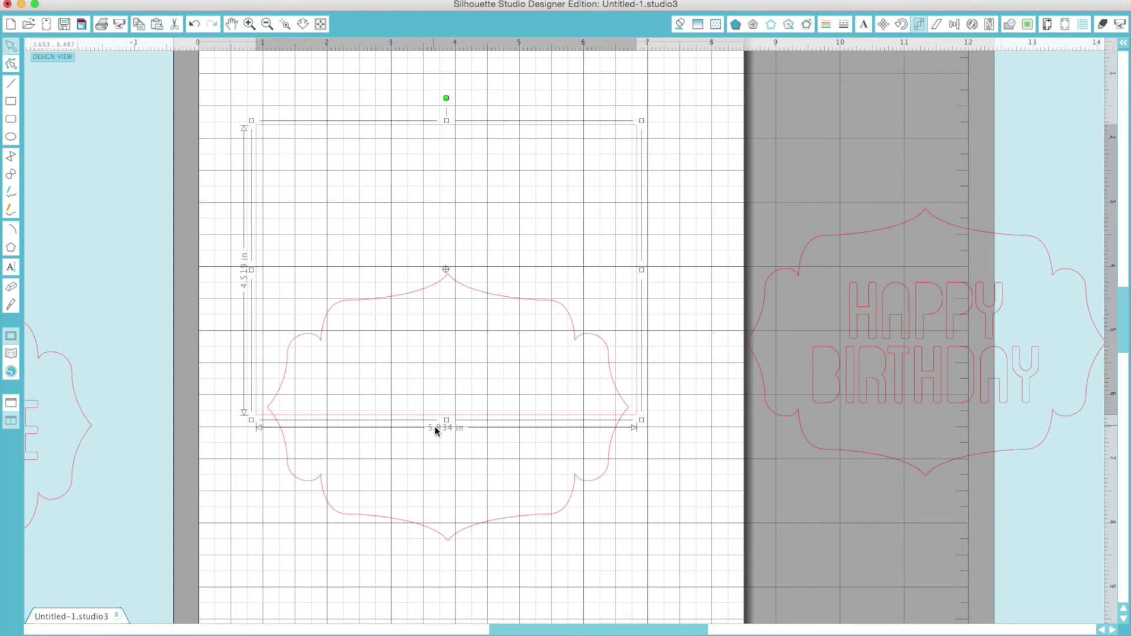
pyautogui.click(459, 120)
pyautogui.click(458, 120)
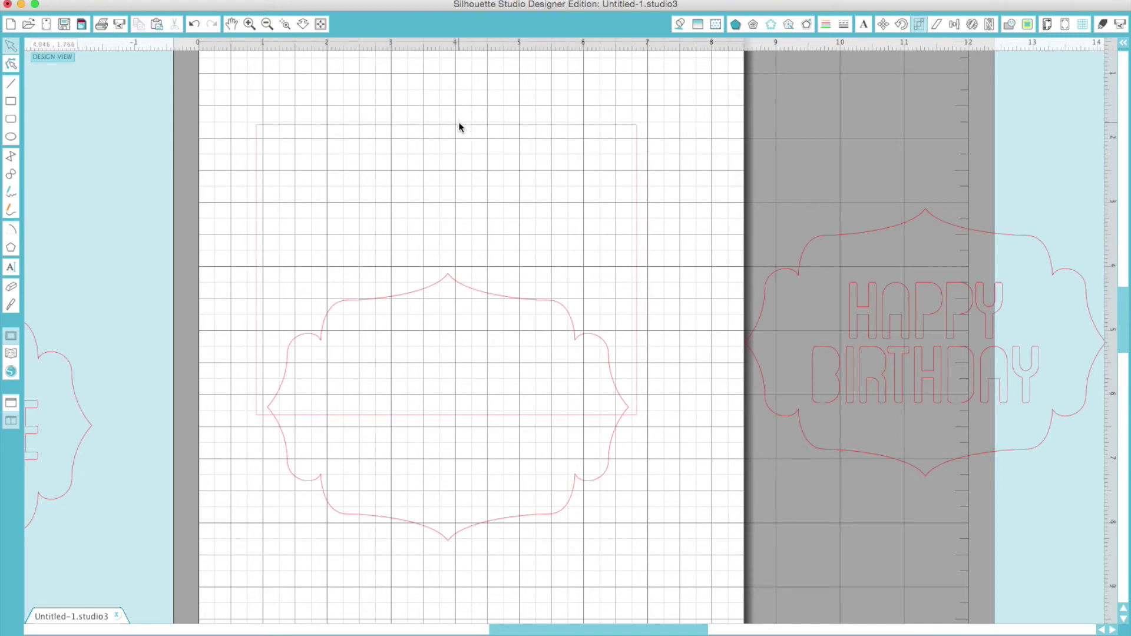
# Resize the rectangle to about 5.618 by 4.406 in so its sides and lower edge meet the frame's two side points.
pyautogui.click(256, 325)
pyautogui.moveTo(251, 270); pyautogui.dragTo(263, 271)
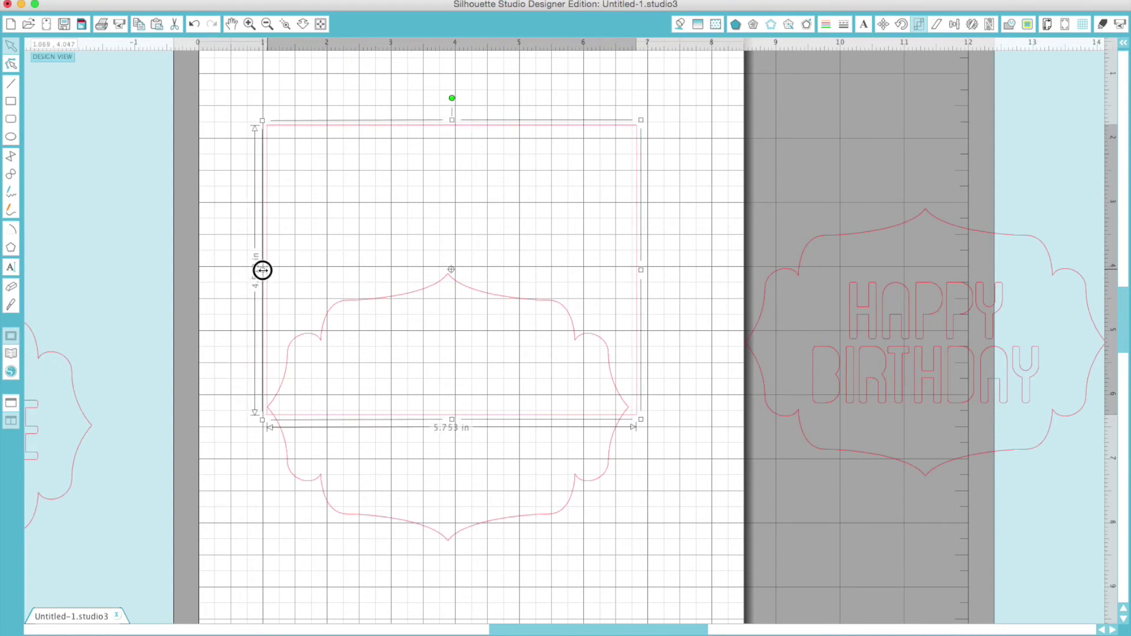
pyautogui.click(250, 24)
pyautogui.scroll(-2, 594, 395)
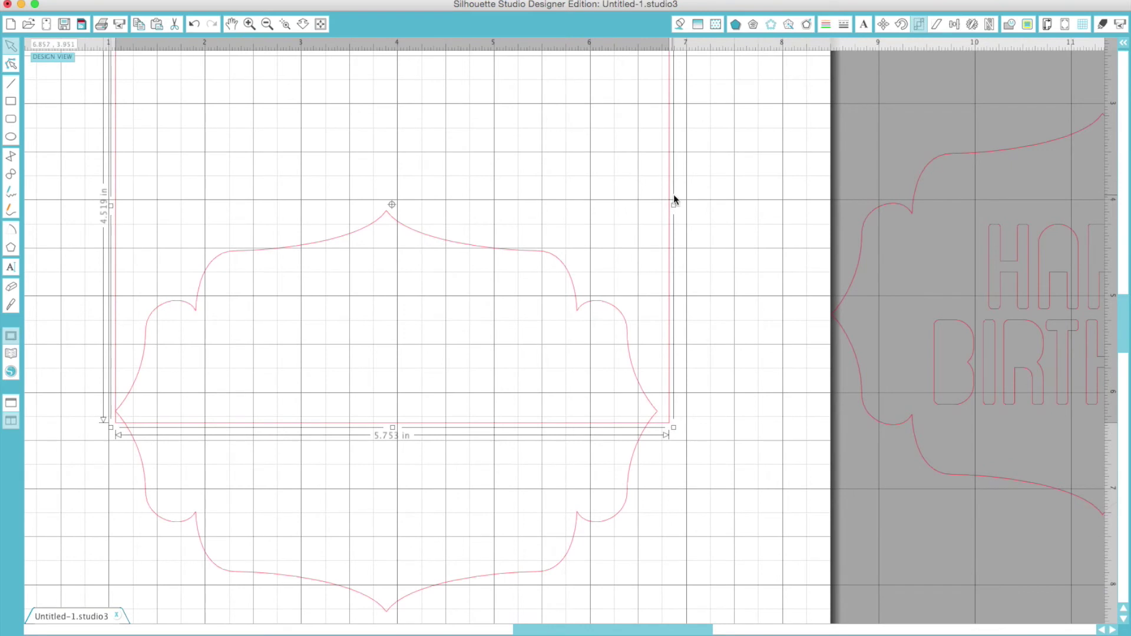
pyautogui.moveTo(674, 204); pyautogui.dragTo(658, 206)
pyautogui.moveTo(384, 428); pyautogui.dragTo(385, 418)
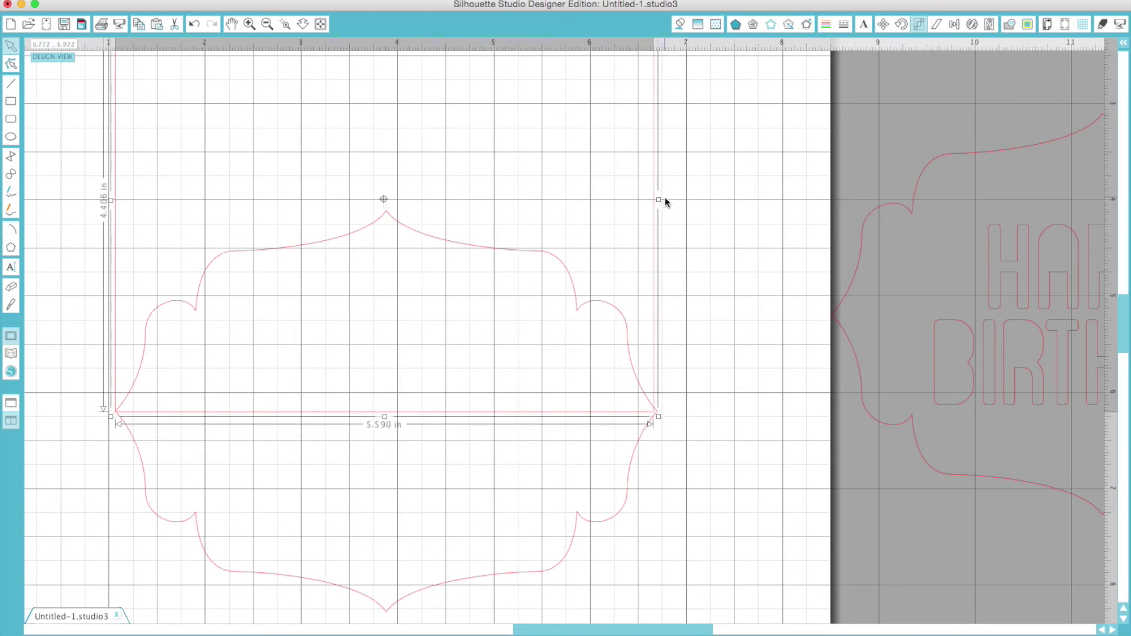
pyautogui.moveTo(661, 200); pyautogui.dragTo(662, 200)
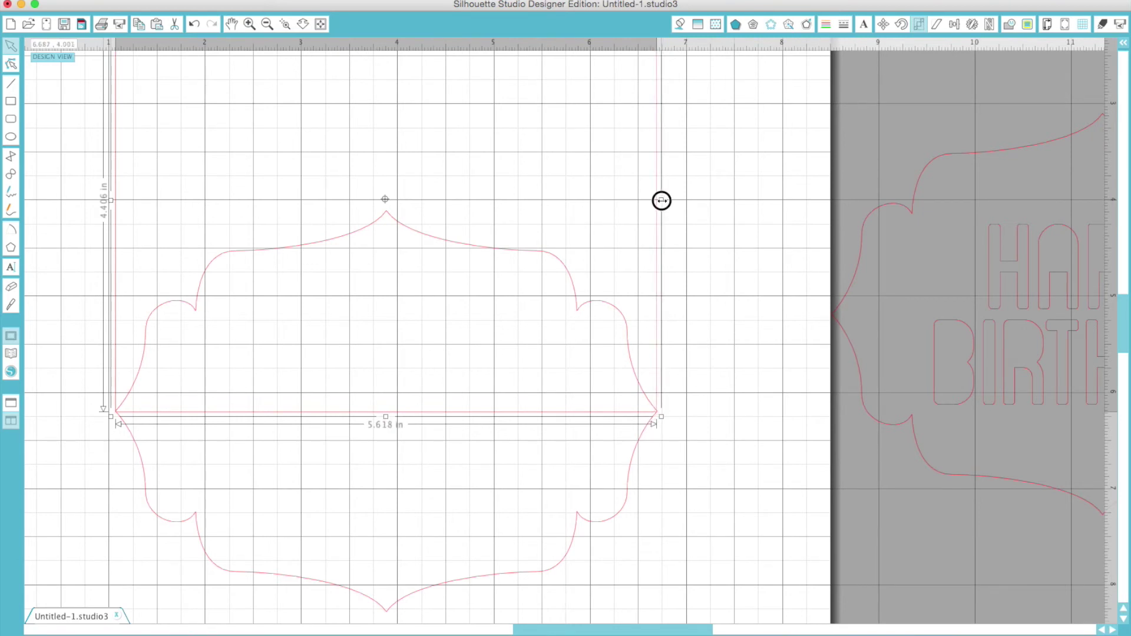
# Weld the rectangle and the frame outline into one page with a decorative lower edge.
pyautogui.click(699, 526)
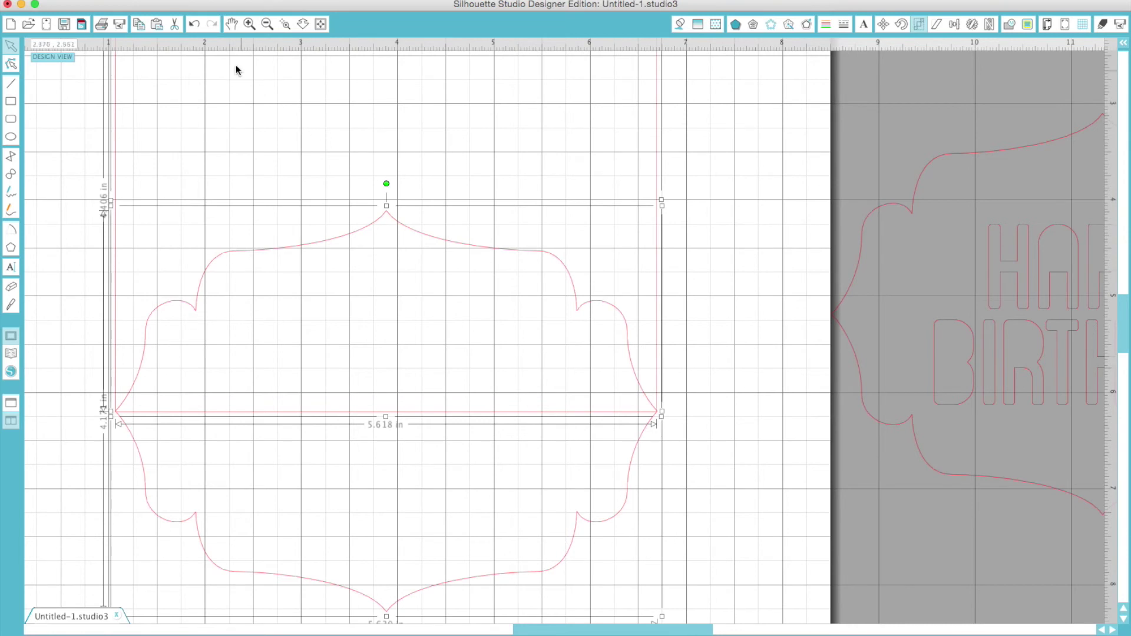
pyautogui.click(224, 0)
pyautogui.moveTo(224, 99)
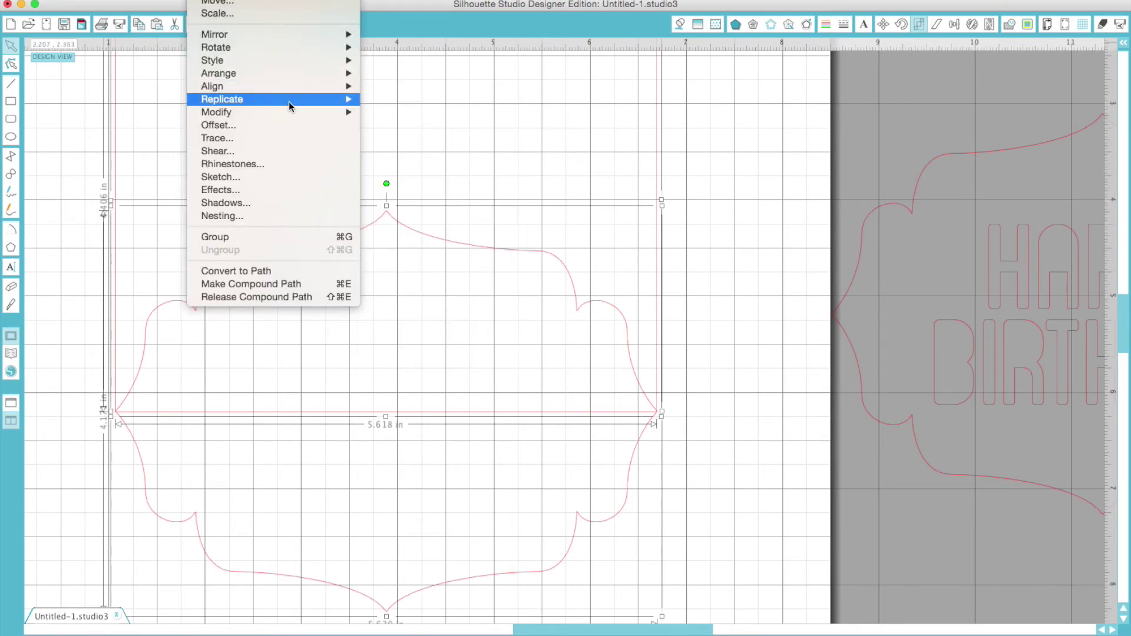
pyautogui.moveTo(290, 112)
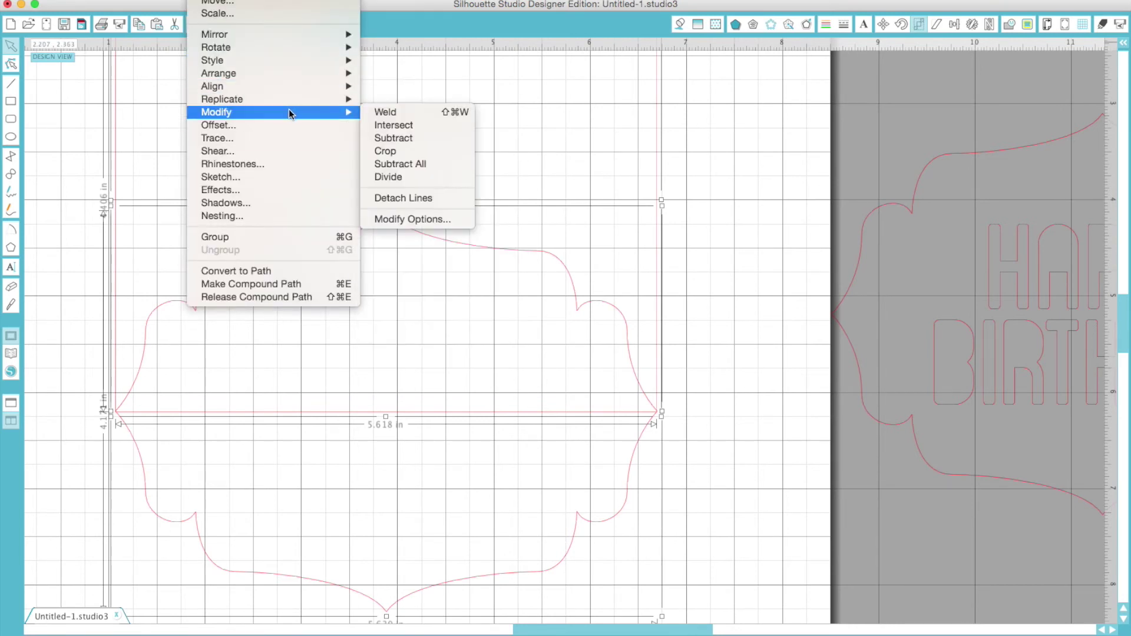
pyautogui.click(386, 110)
pyautogui.scroll(-3, 716, 466)
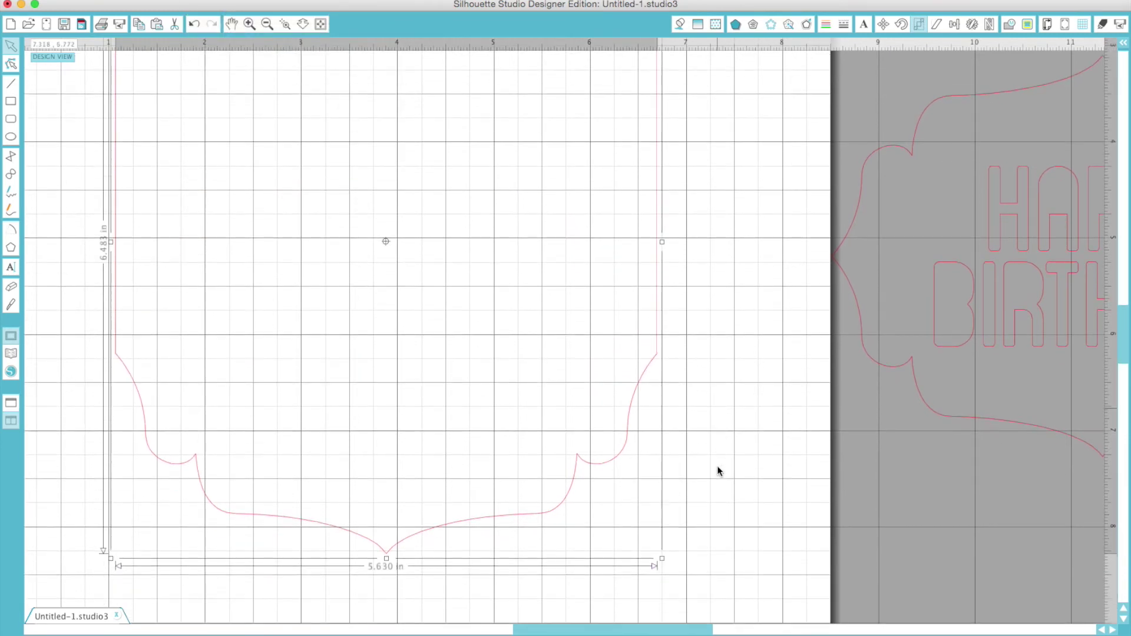
pyautogui.click(716, 465)
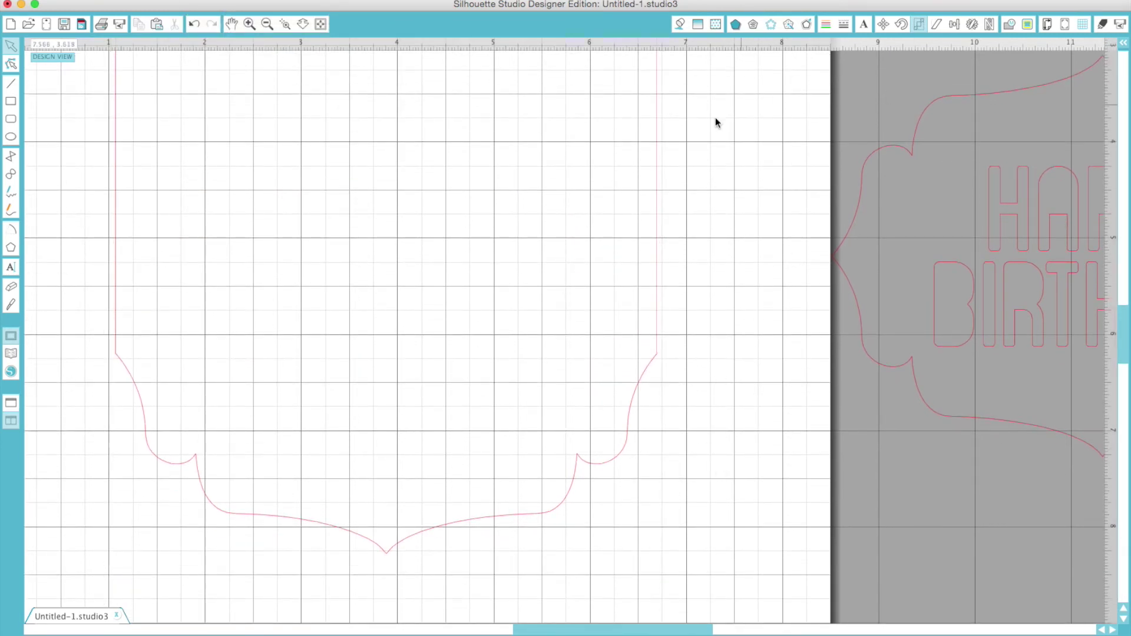
# Open the cut settings and check the cut lines of the whole welded page.
pyautogui.click(653, 174)
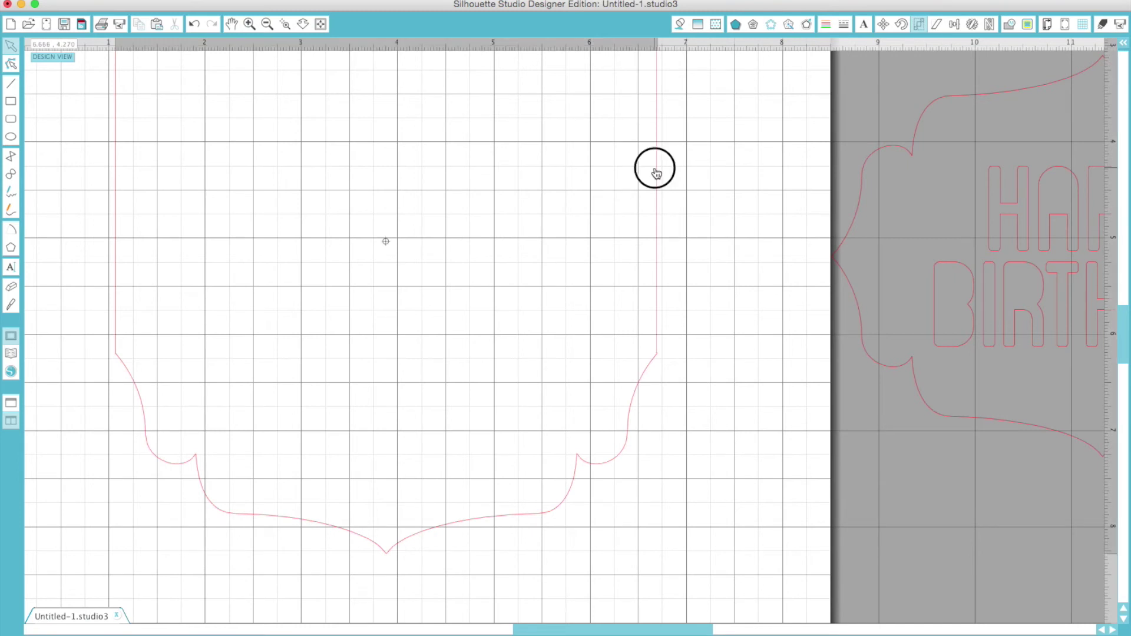
pyautogui.click(1104, 25)
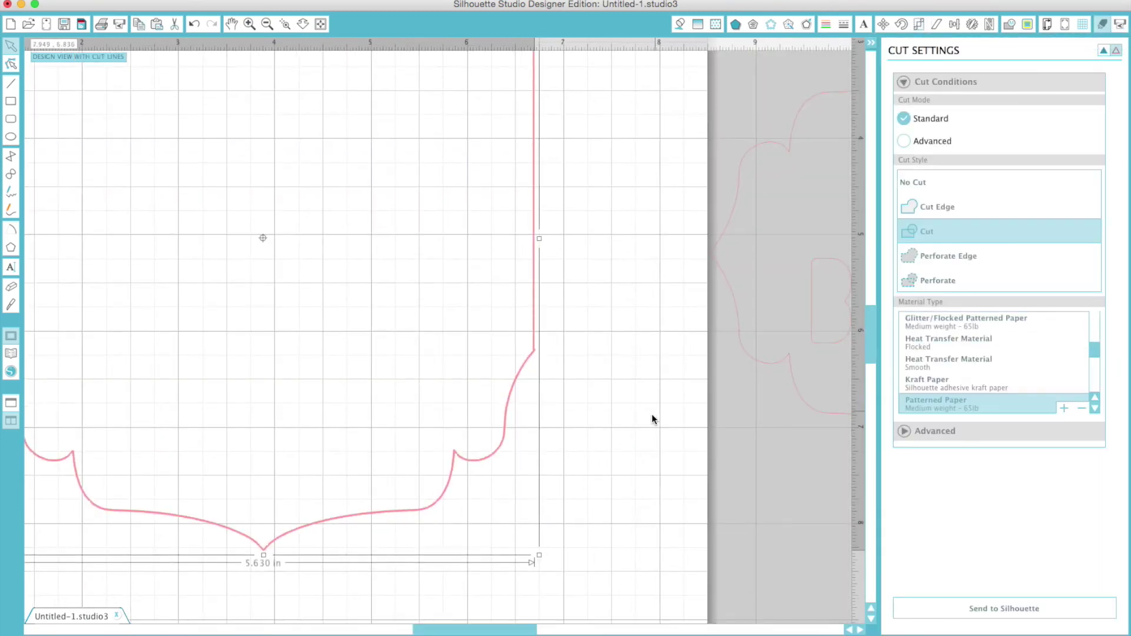
pyautogui.click(267, 24)
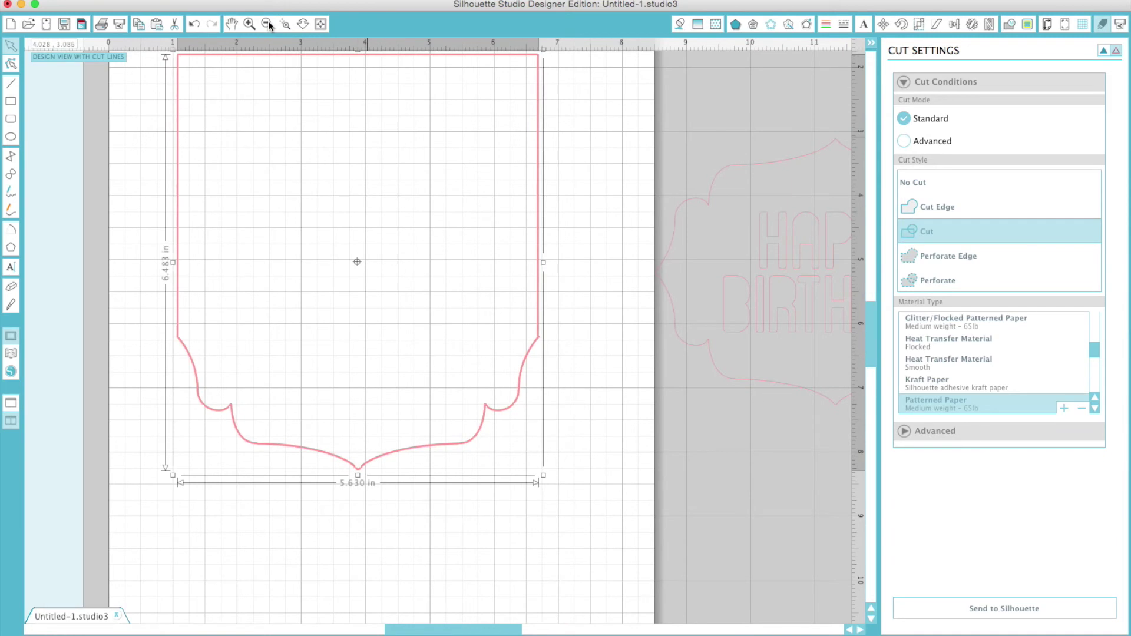
# Try scaling the welded page down proportionally to about 4.454 by 5.128 in.
pyautogui.click(268, 24)
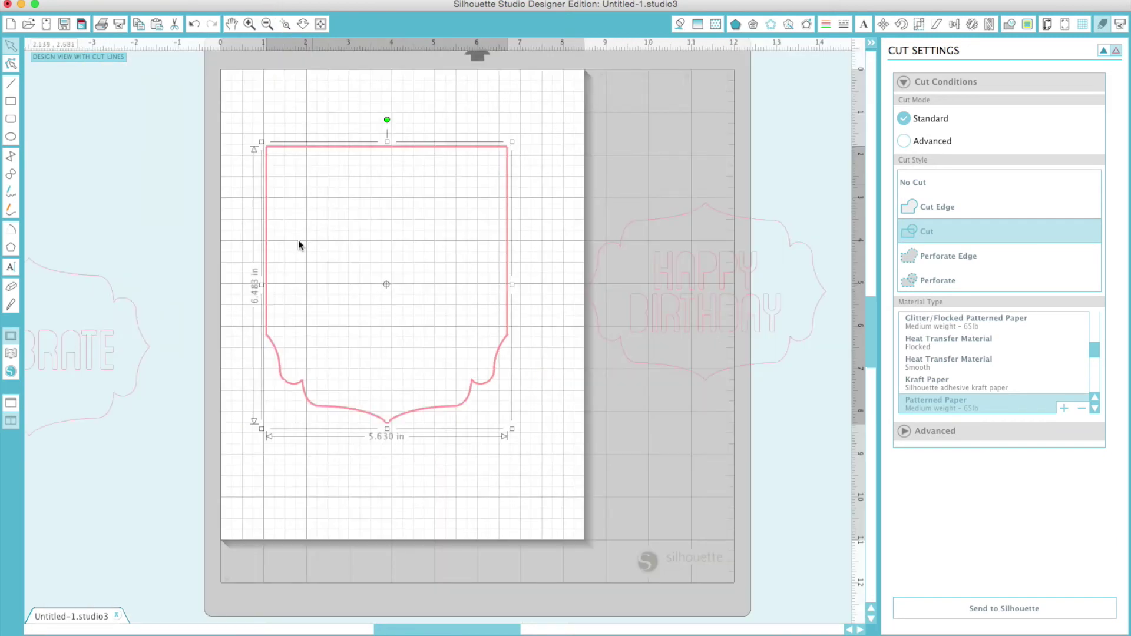
pyautogui.click(513, 430)
pyautogui.moveTo(514, 431); pyautogui.dragTo(443, 387)
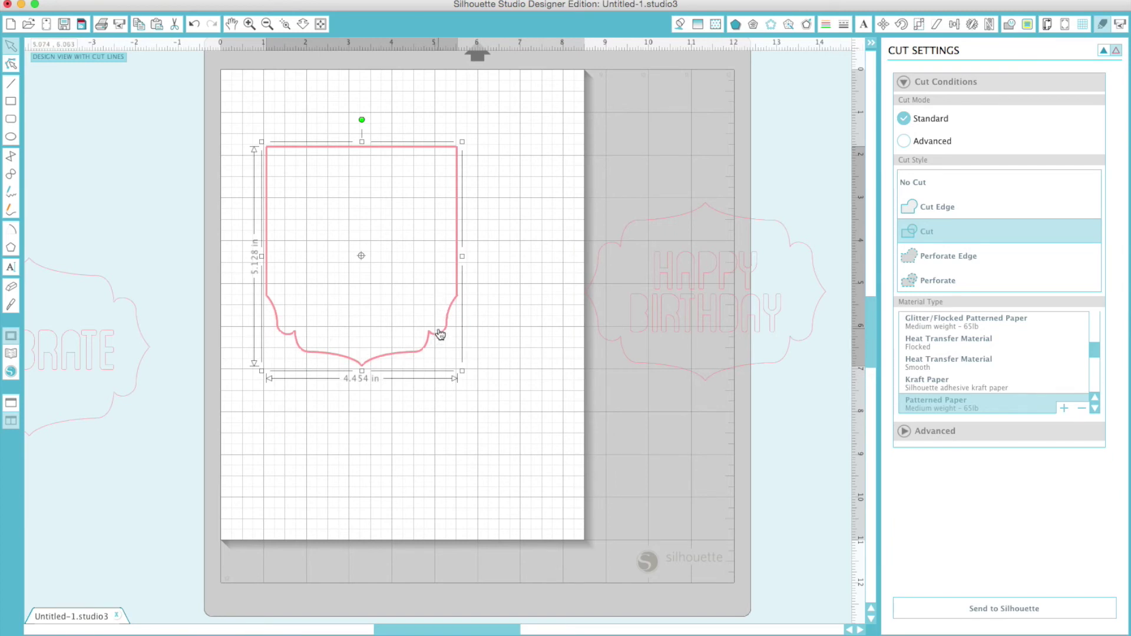
pyautogui.moveTo(446, 391); pyautogui.dragTo(531, 425)
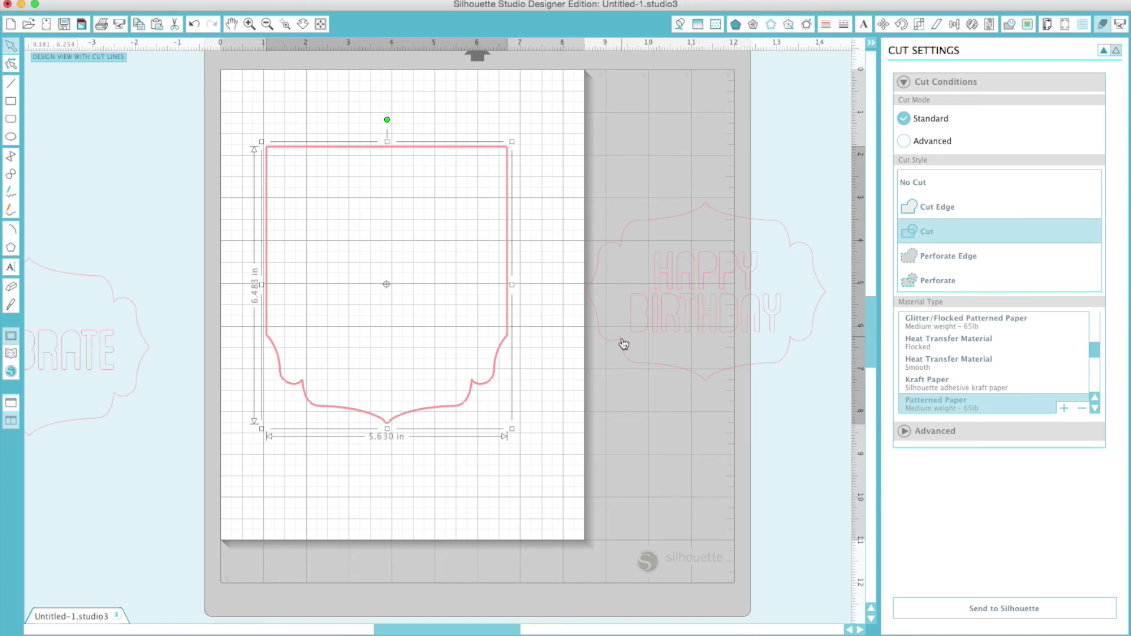
# Place the Happy Birthday frame over the lower part of the page, aligned with the page's side edges.
pyautogui.moveTo(607, 339); pyautogui.dragTo(309, 365)
pyautogui.click(310, 366)
pyautogui.moveTo(510, 368); pyautogui.dragTo(486, 363)
pyautogui.click(486, 364)
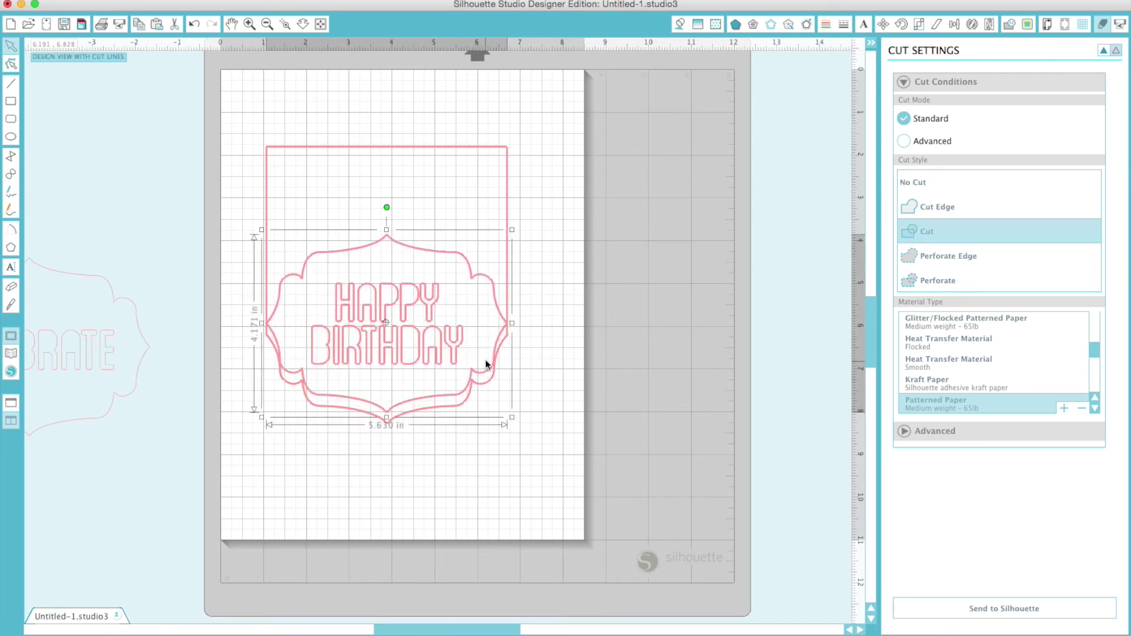
pyautogui.click(512, 420)
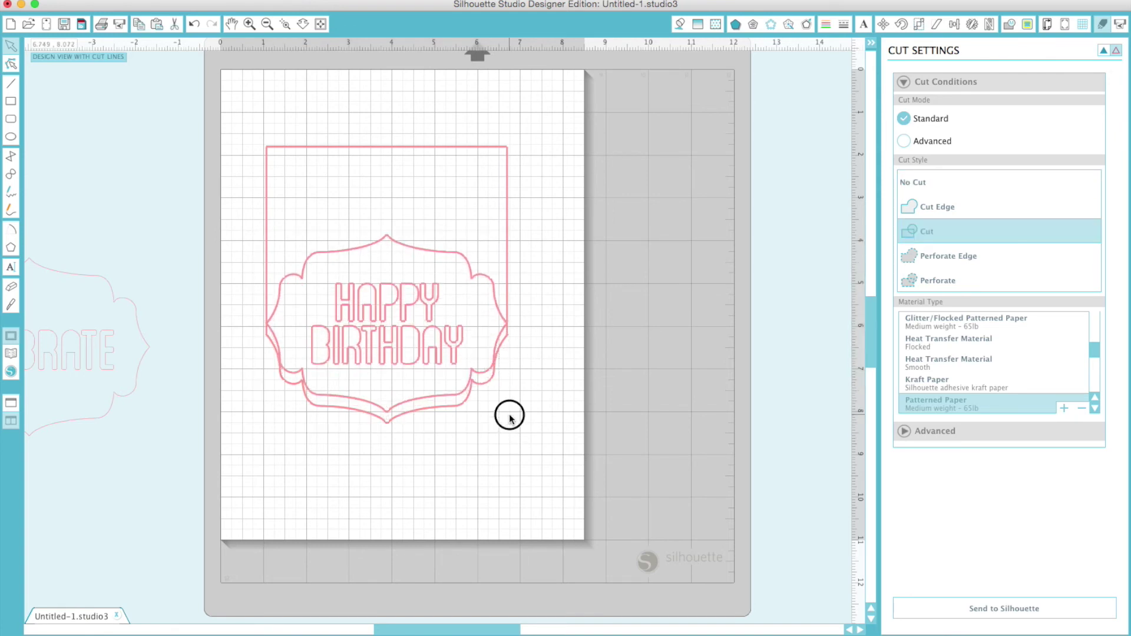
# Scale the Happy Birthday frame to about 5.267 by 3.902 in and center it within the page's decorative lower edge.
pyautogui.click(478, 374)
pyautogui.moveTo(511, 418); pyautogui.dragTo(498, 403)
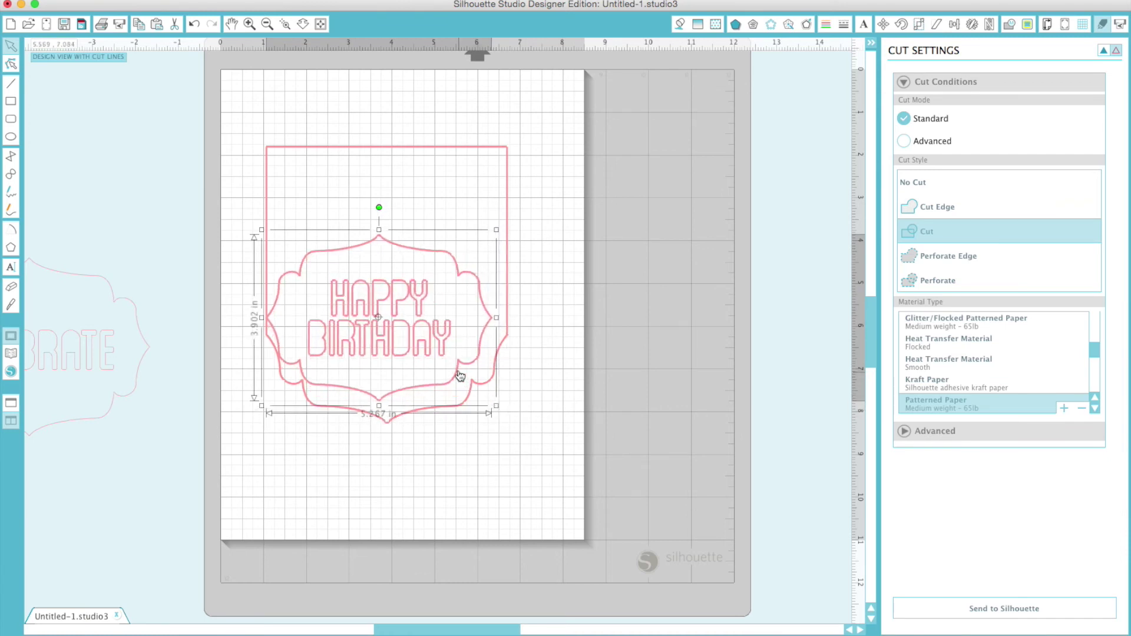
pyautogui.moveTo(459, 369); pyautogui.dragTo(465, 381)
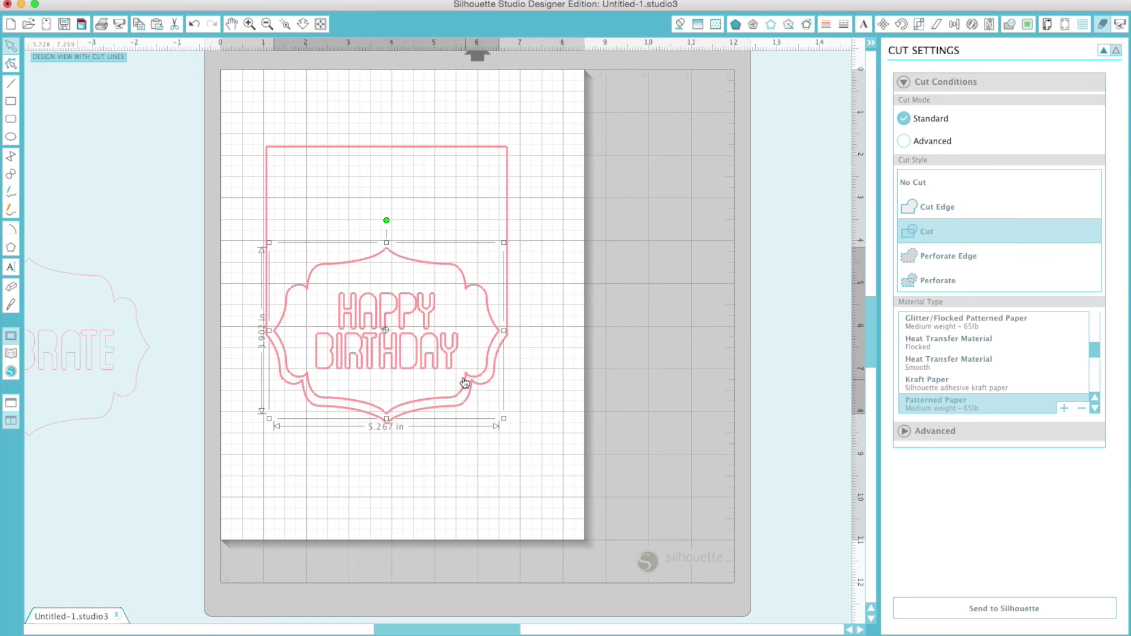
pyautogui.click(547, 376)
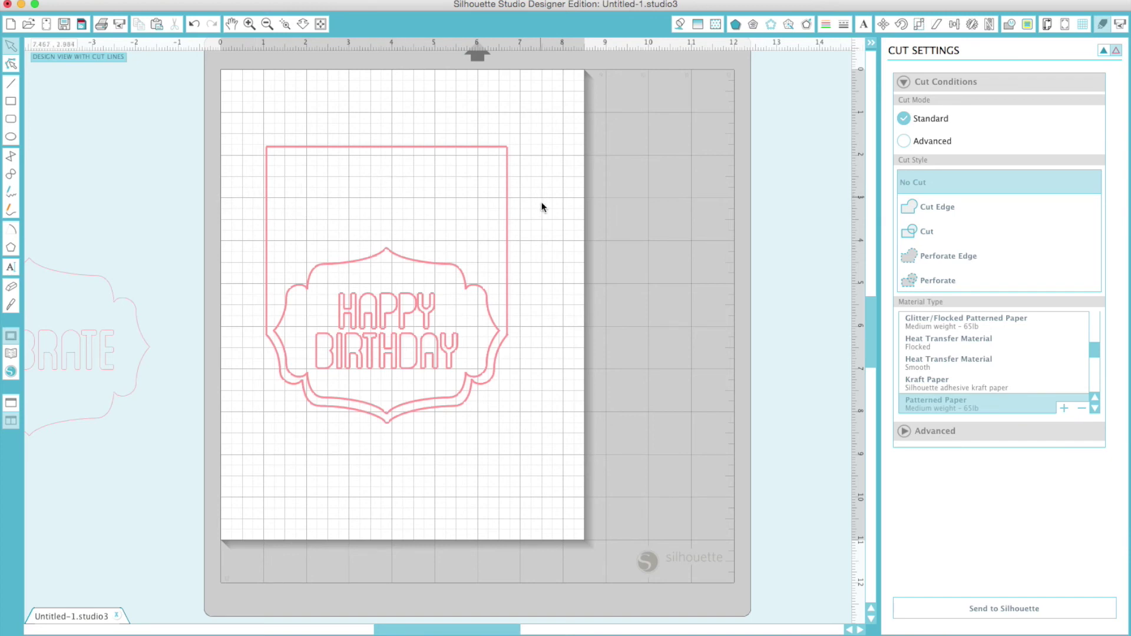
# Move the page together with the Happy Birthday frame off the mat, to its left side.
pyautogui.click(470, 411)
pyautogui.moveTo(492, 317); pyautogui.dragTo(158, 330)
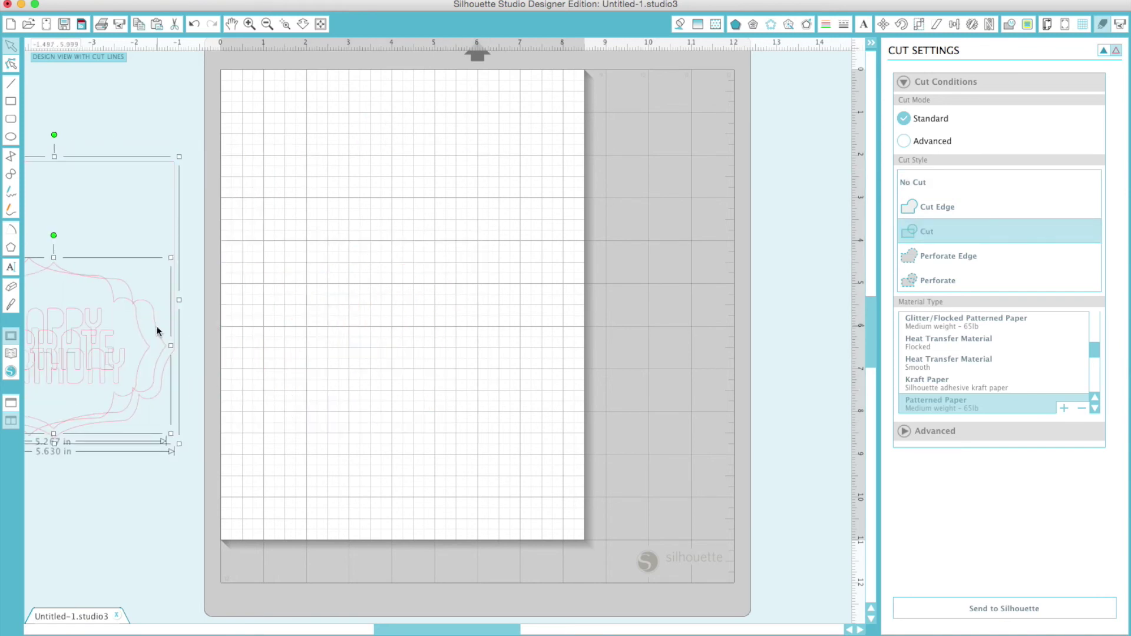
pyautogui.click(135, 503)
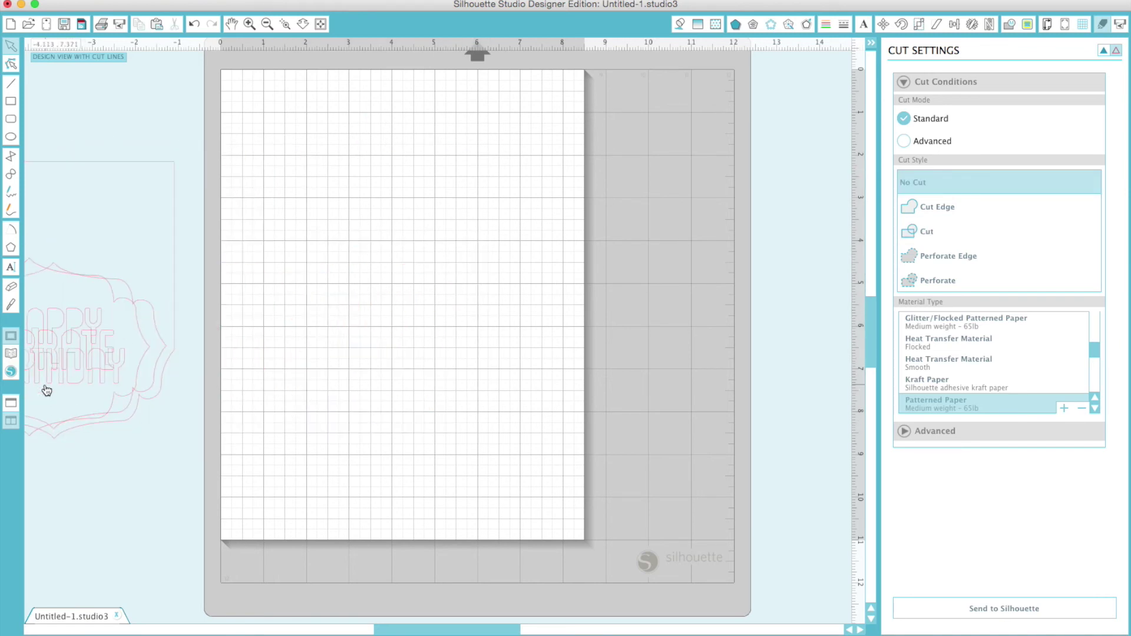
# Bring in the lovebirds design from the library, duplicate all its shapes and place the copy to the right of the page.
pyautogui.click(10, 355)
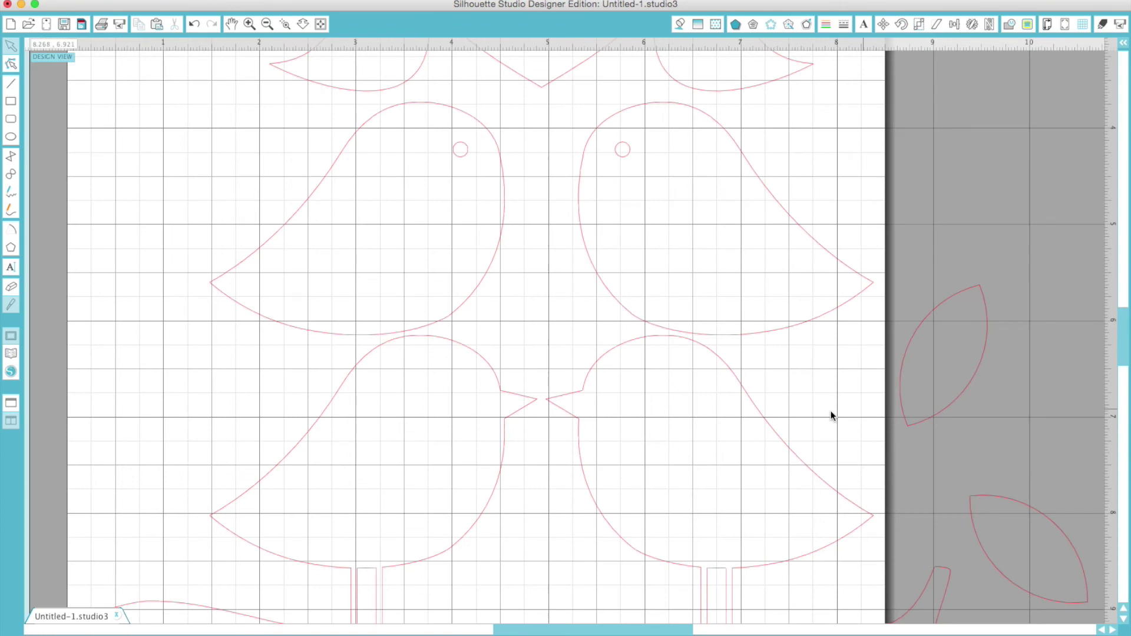
pyautogui.click(267, 25)
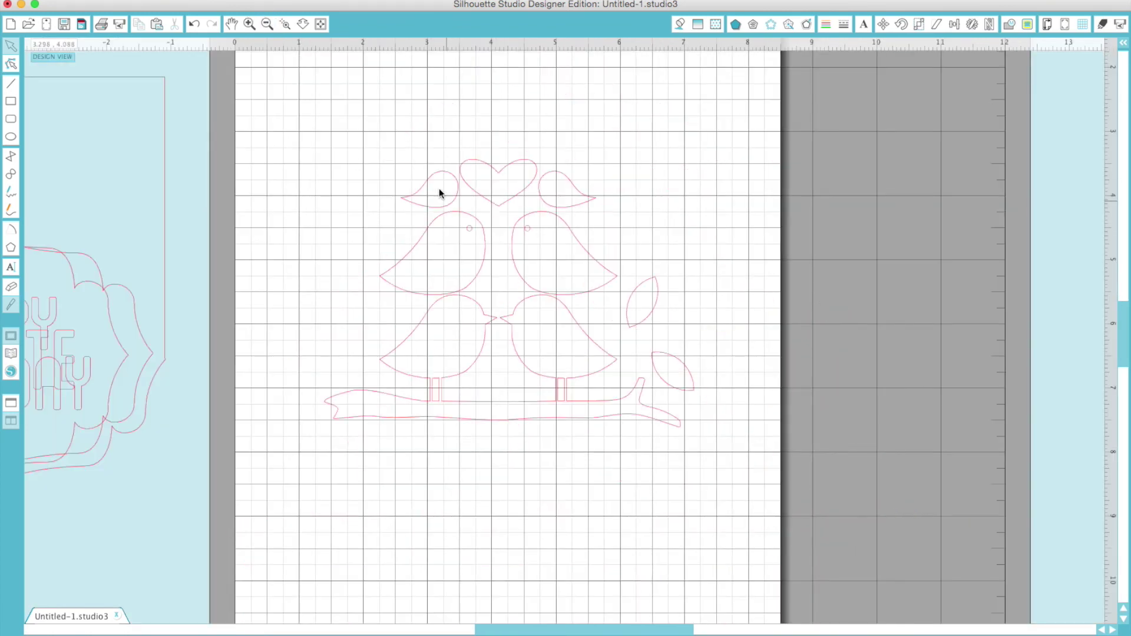
pyautogui.moveTo(357, 158); pyautogui.dragTo(661, 417)
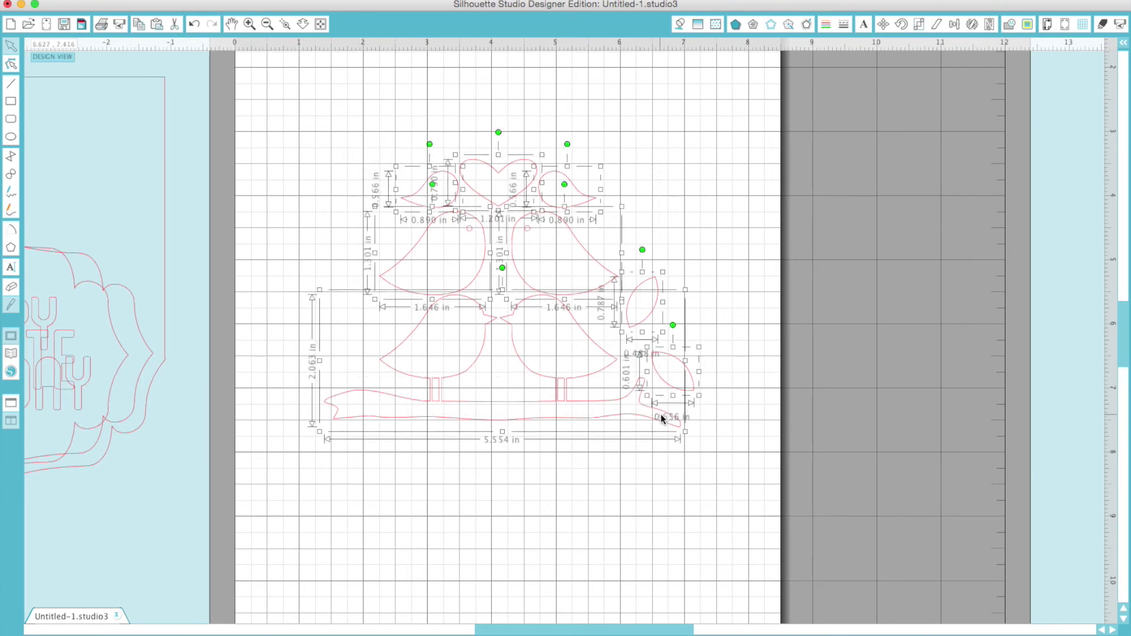
pyautogui.press('super+d')
pyautogui.moveTo(649, 453); pyautogui.dragTo(1081, 384)
pyautogui.click(921, 489)
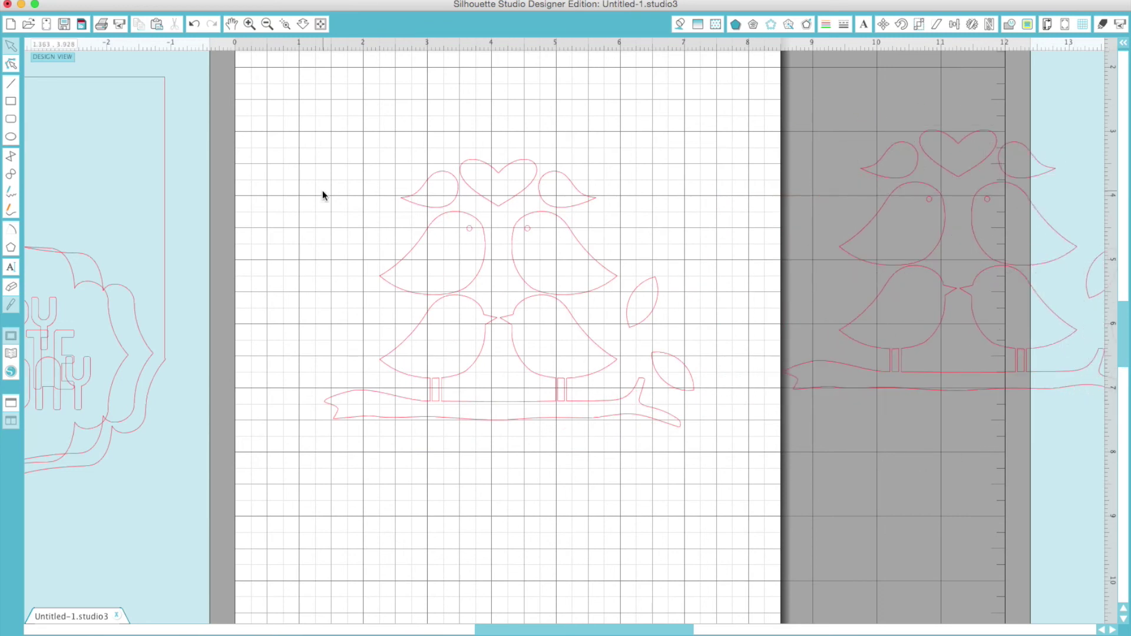
# Delete the heart, wings, bird bodies, eyes and leaves from the original design, keeping only the birds-on-branch outline.
pyautogui.moveTo(366, 144); pyautogui.dragTo(667, 353)
pyautogui.press('Delete')
pyautogui.press('Delete')
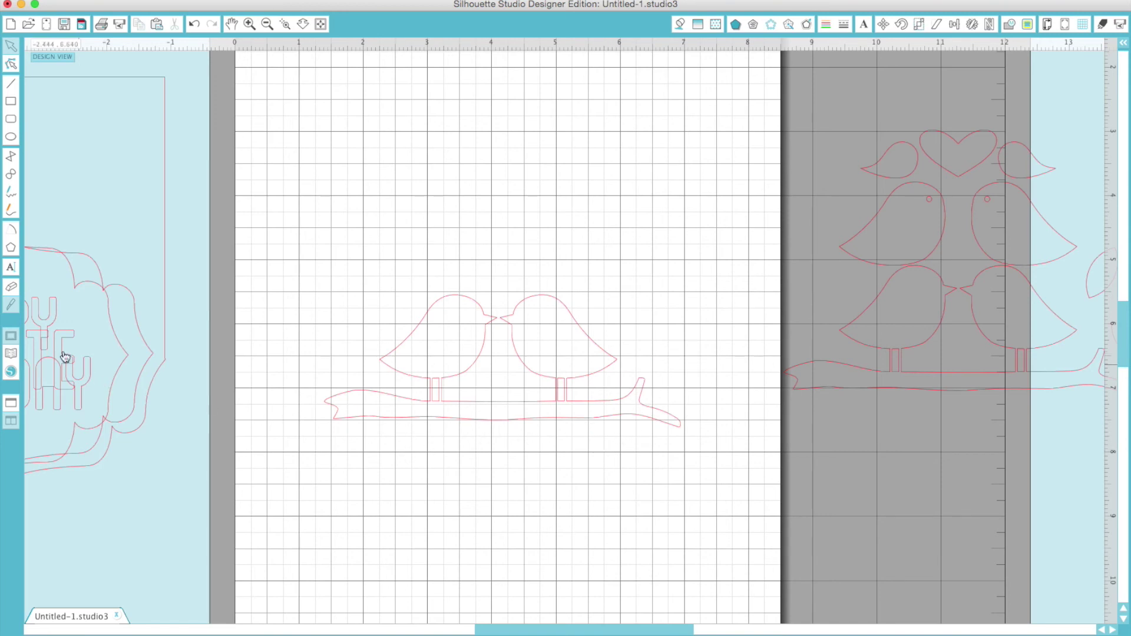
# Draw a rectangle about 4.105 by 4.232 in around the birds down to the branch, and weld it to the birds-on-branch outline.
pyautogui.click(12, 105)
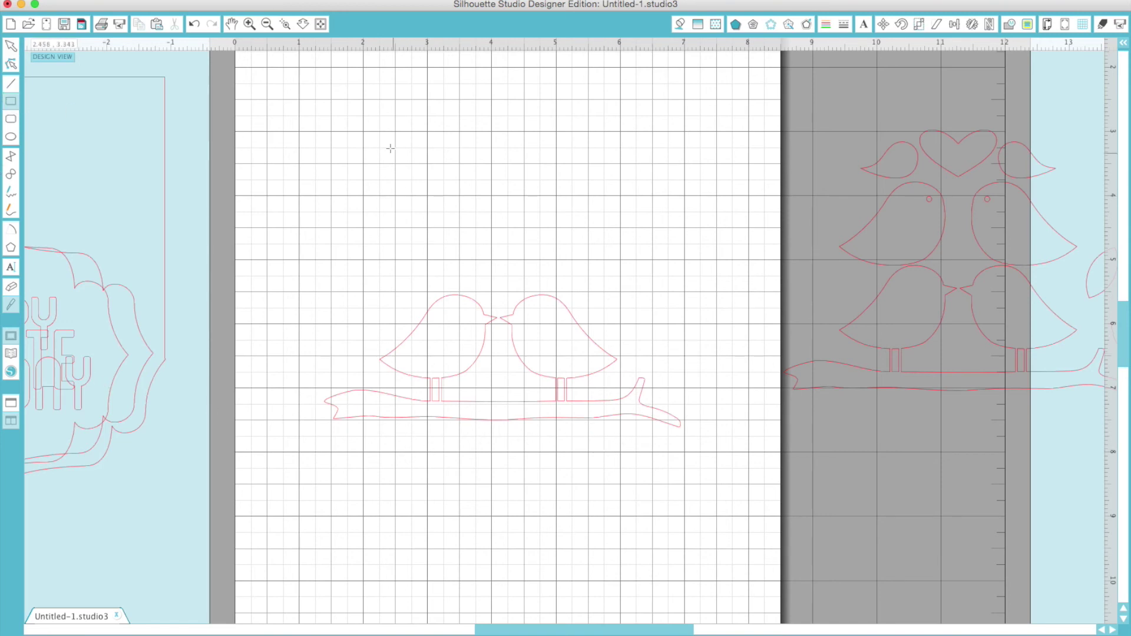
pyautogui.moveTo(359, 132); pyautogui.dragTo(622, 404)
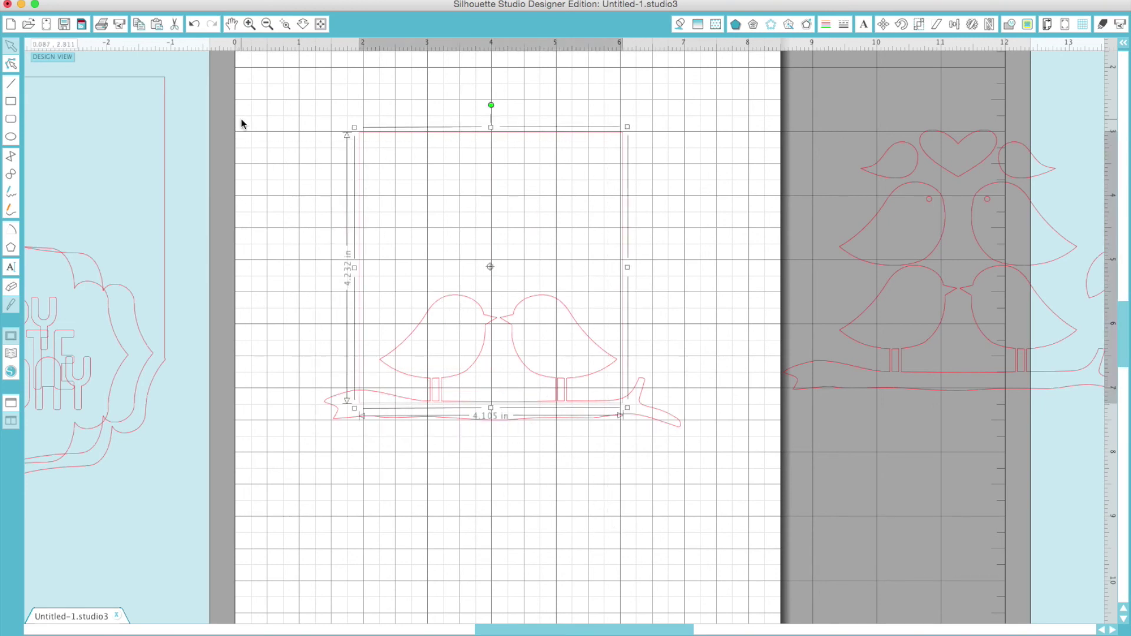
pyautogui.moveTo(237, 140); pyautogui.dragTo(608, 525)
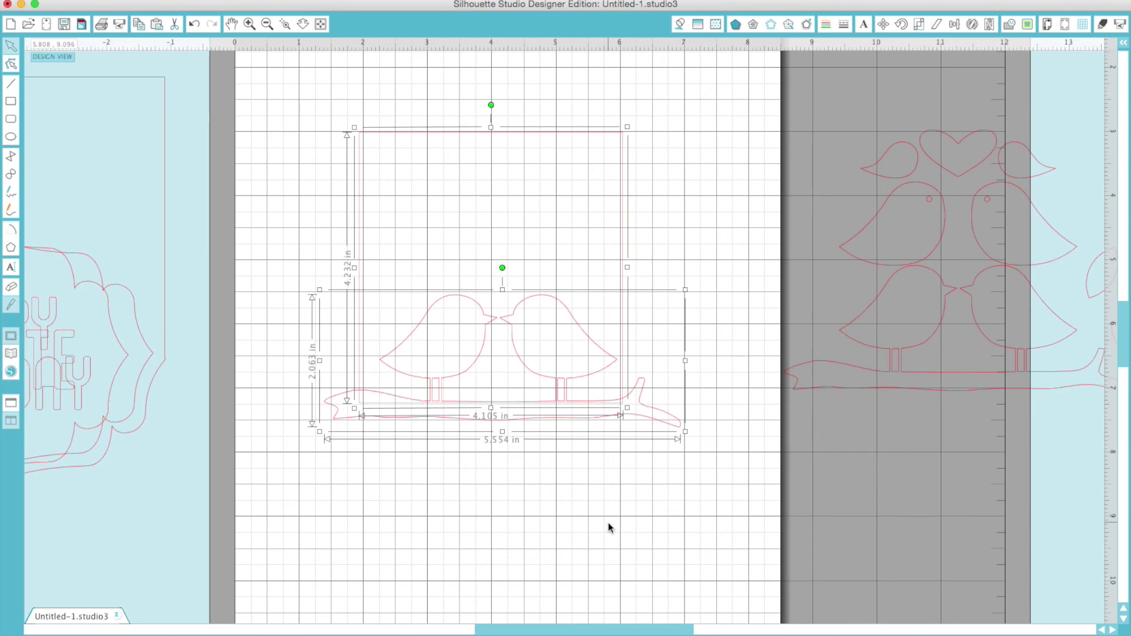
pyautogui.press('super+shift+w')
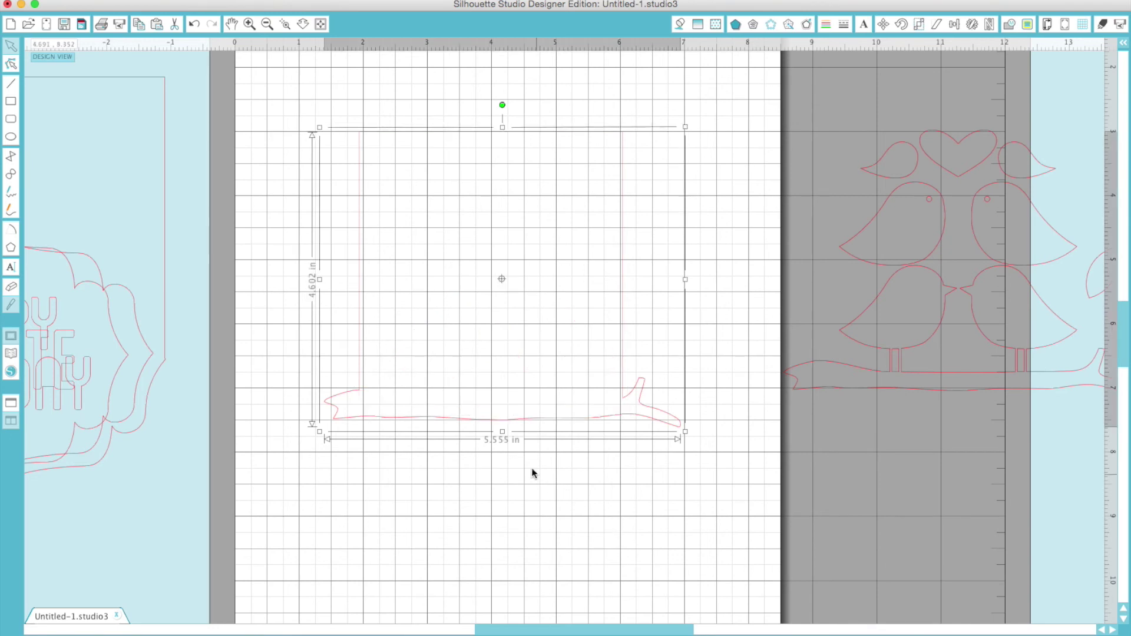
pyautogui.moveTo(518, 416)
pyautogui.mouseDown()
pyautogui.moveTo(522, 439)
pyautogui.moveTo(521, 425)
pyautogui.mouseUp()
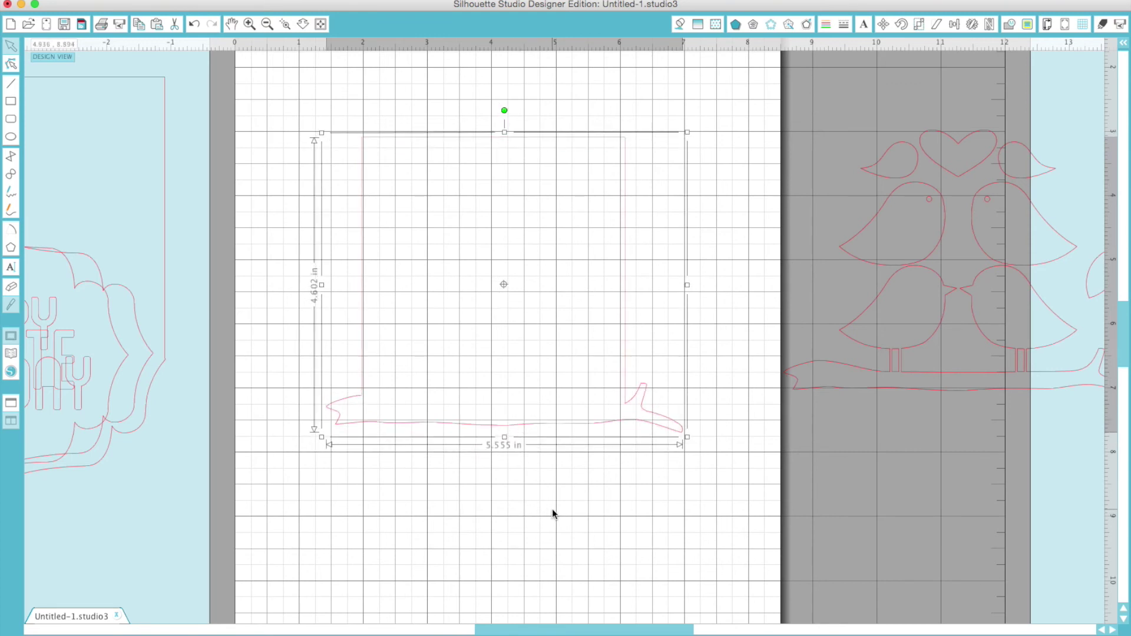
# Place the copied birds-on-branch outline over the welded page, matching its branch to the page's lower edge.
pyautogui.moveTo(920, 382); pyautogui.dragTo(817, 403)
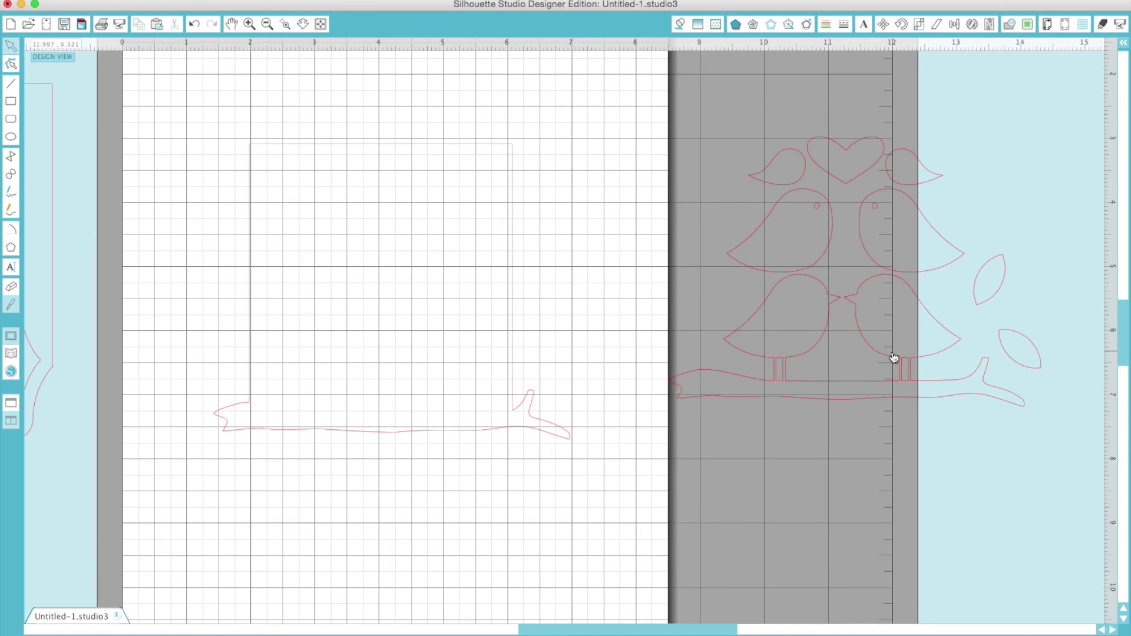
pyautogui.moveTo(894, 357)
pyautogui.mouseDown()
pyautogui.moveTo(854, 371)
pyautogui.moveTo(457, 401)
pyautogui.moveTo(421, 390)
pyautogui.moveTo(466, 390)
pyautogui.mouseUp()
pyautogui.click(584, 457)
pyautogui.moveTo(836, 248); pyautogui.dragTo(678, 288)
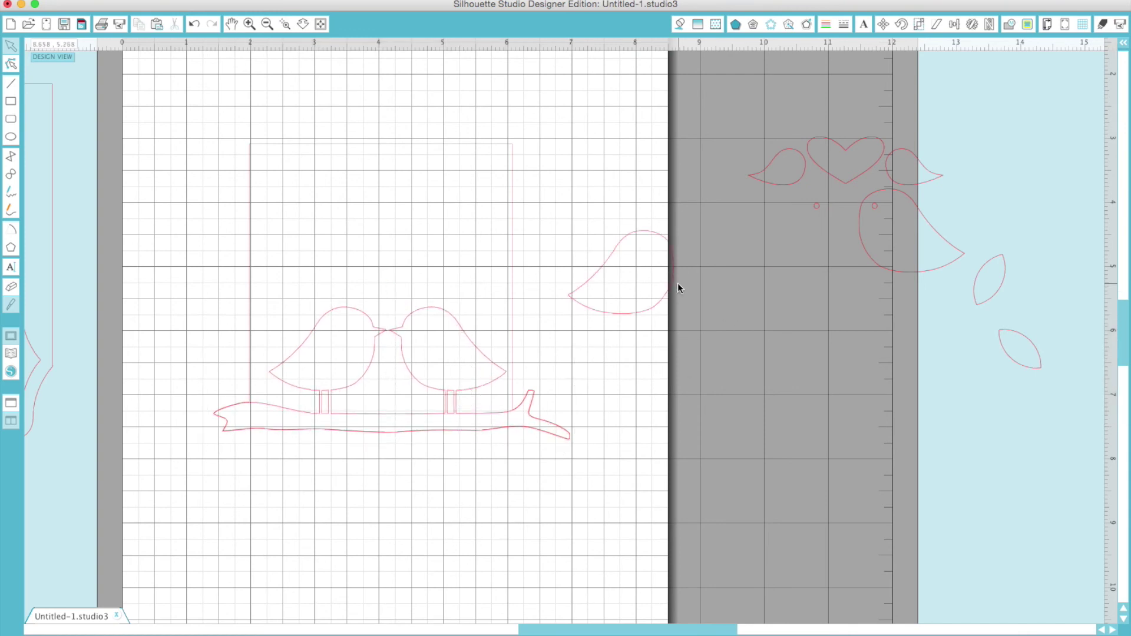
pyautogui.press('super+z')
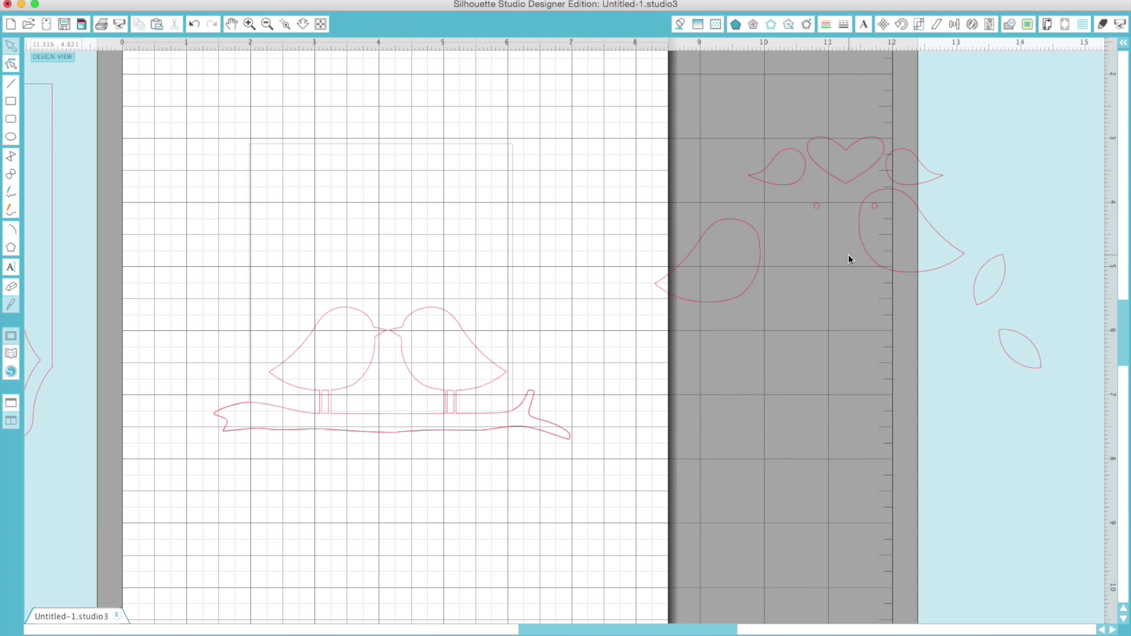
pyautogui.press('super+z')
# Try laying the left bird's body and eye on the page over the branch, and move them back beside the page.
pyautogui.click(745, 193)
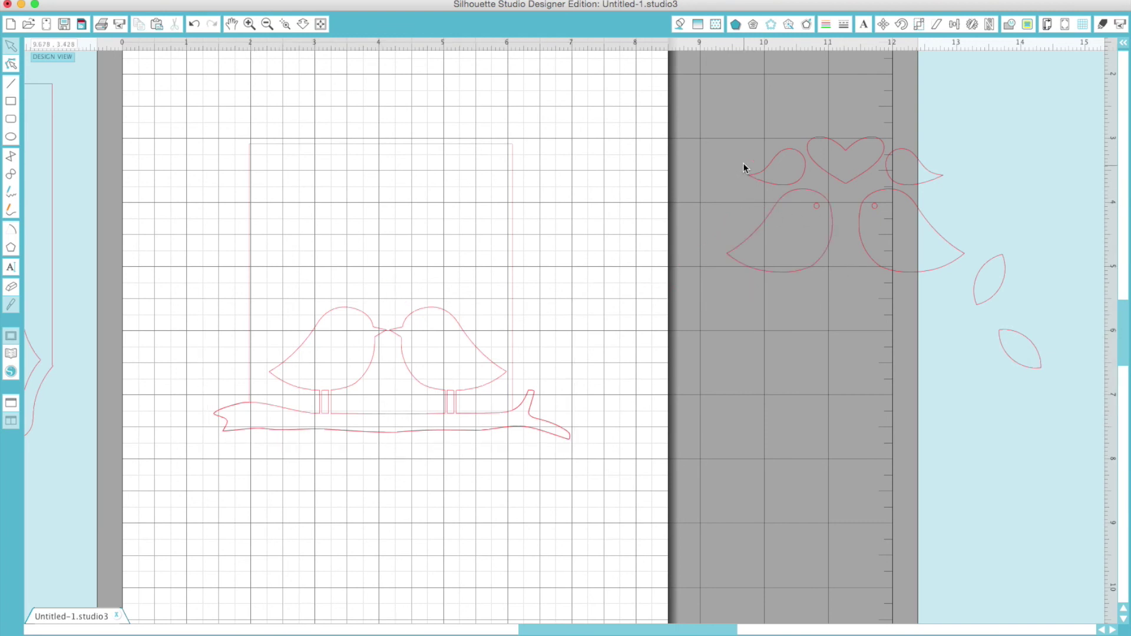
pyautogui.click(765, 209)
pyautogui.moveTo(841, 228); pyautogui.dragTo(576, 397)
pyautogui.click(617, 389)
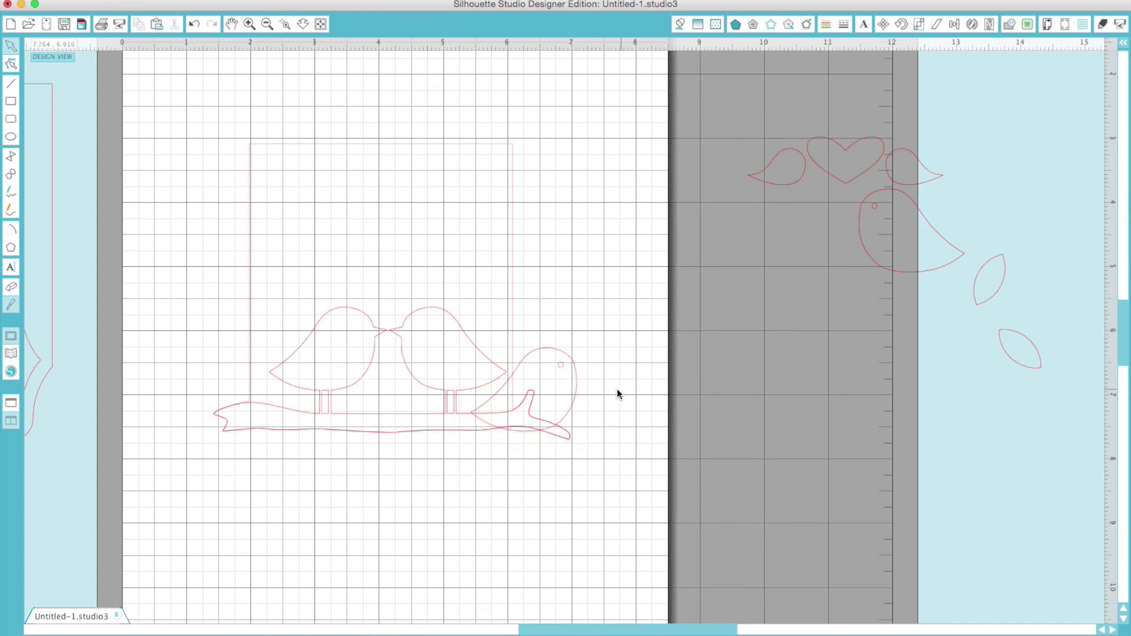
pyautogui.click(576, 403)
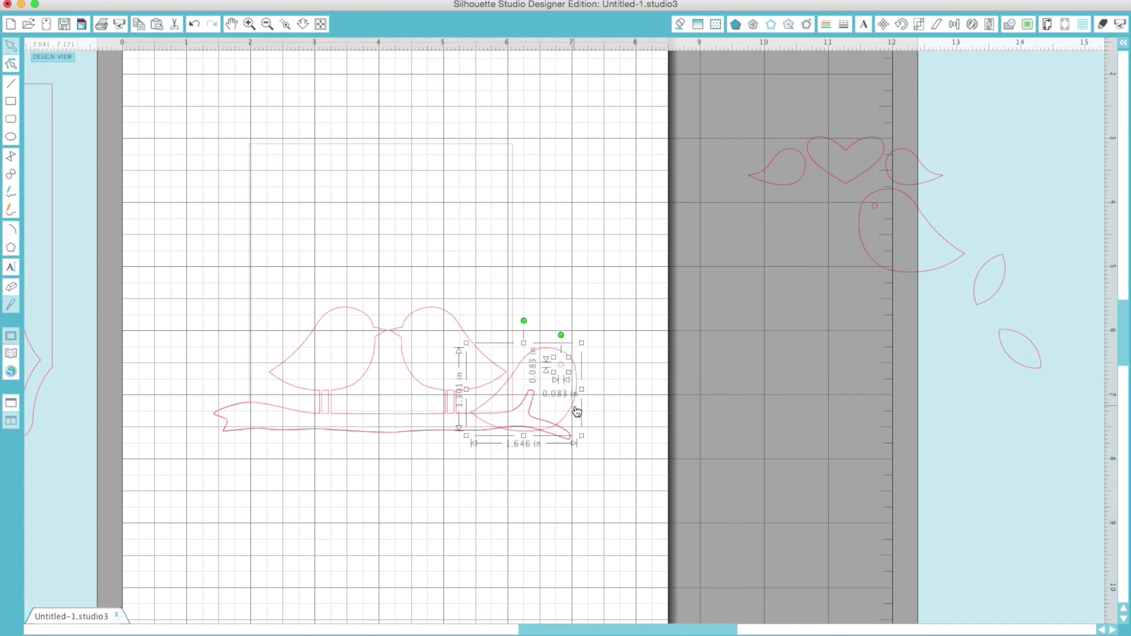
pyautogui.moveTo(575, 409); pyautogui.dragTo(768, 320)
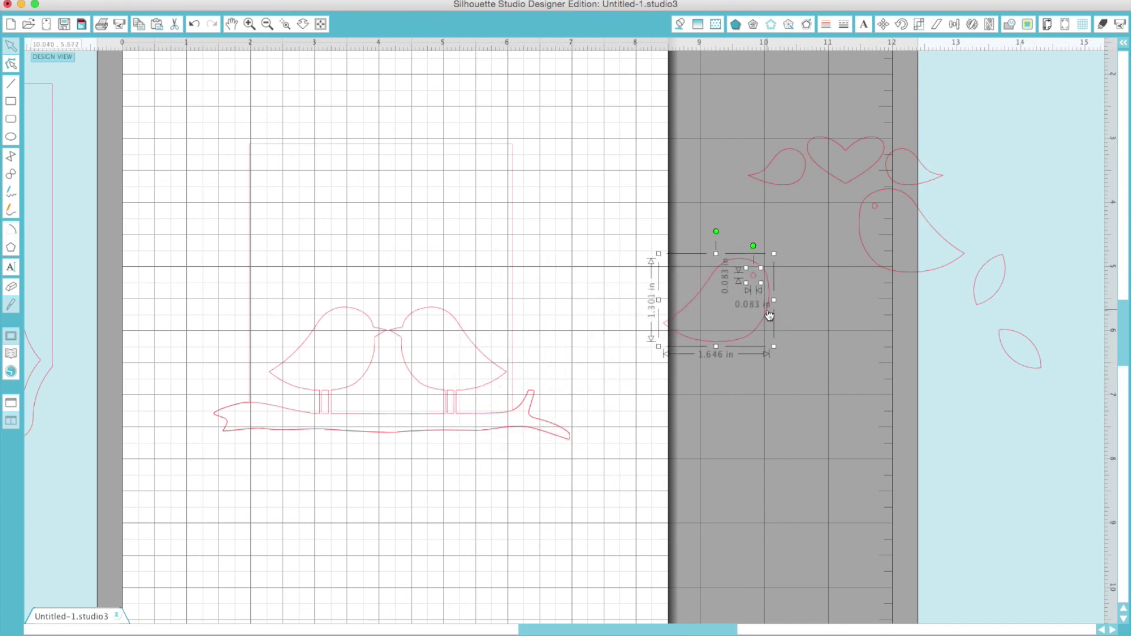
# Place the heart above the two birds' beaks and open the cut settings to check the cut lines.
pyautogui.click(763, 118)
pyautogui.moveTo(805, 152); pyautogui.dragTo(389, 281)
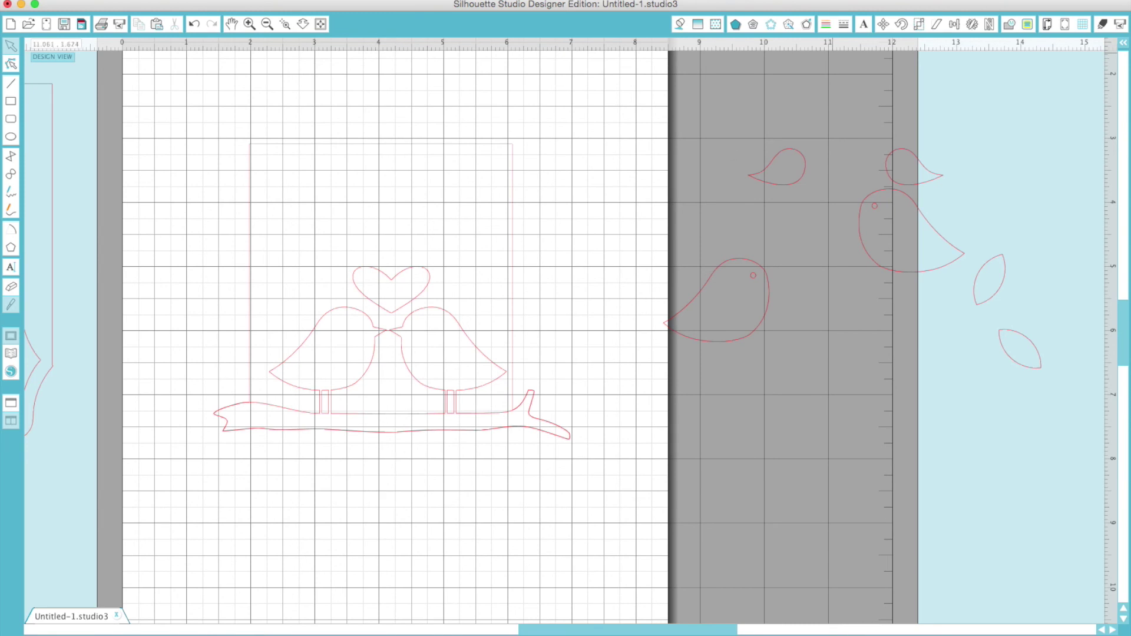
pyautogui.click(1104, 25)
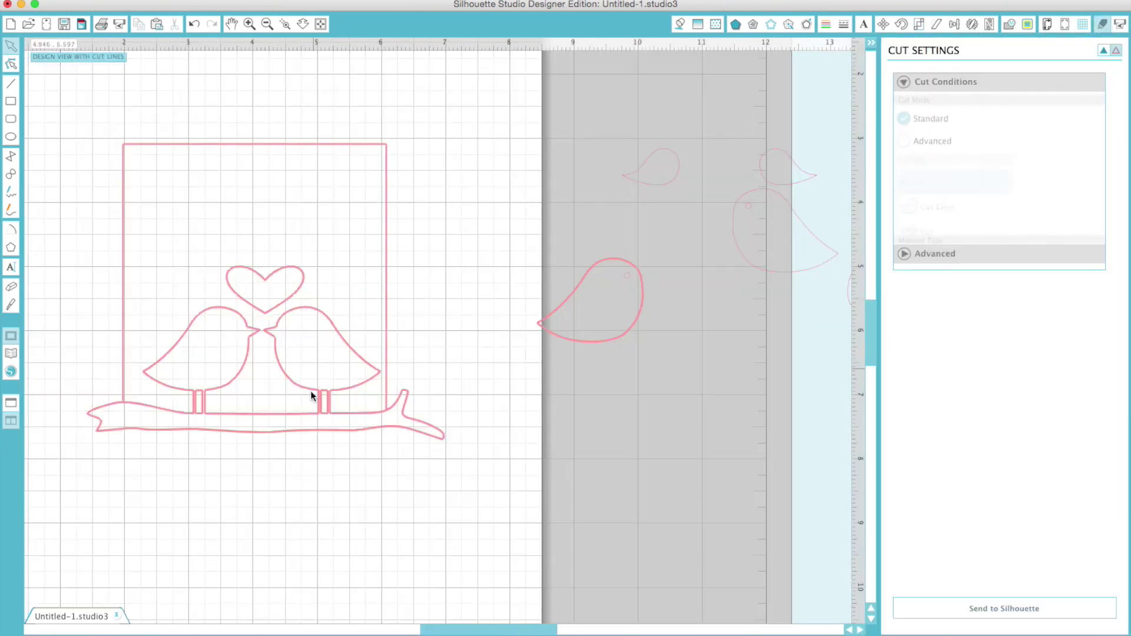
# Move the heart off the welded page to the empty area beyond its upper right corner.
pyautogui.click(418, 261)
pyautogui.moveTo(297, 301); pyautogui.dragTo(543, 140)
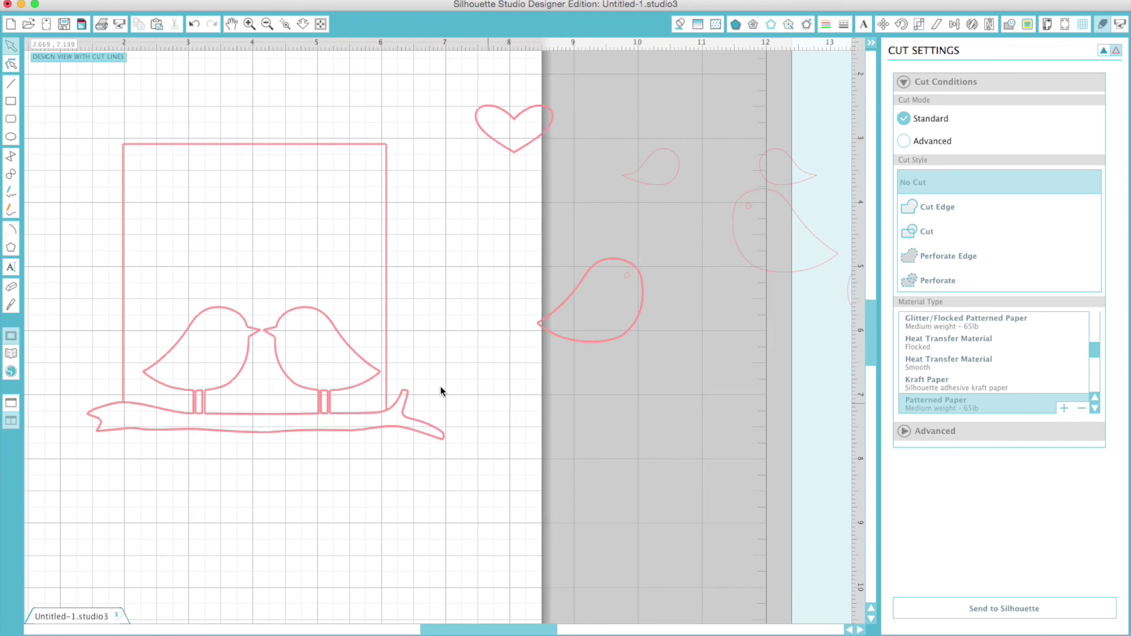
pyautogui.hscroll(-2, 461, 391)
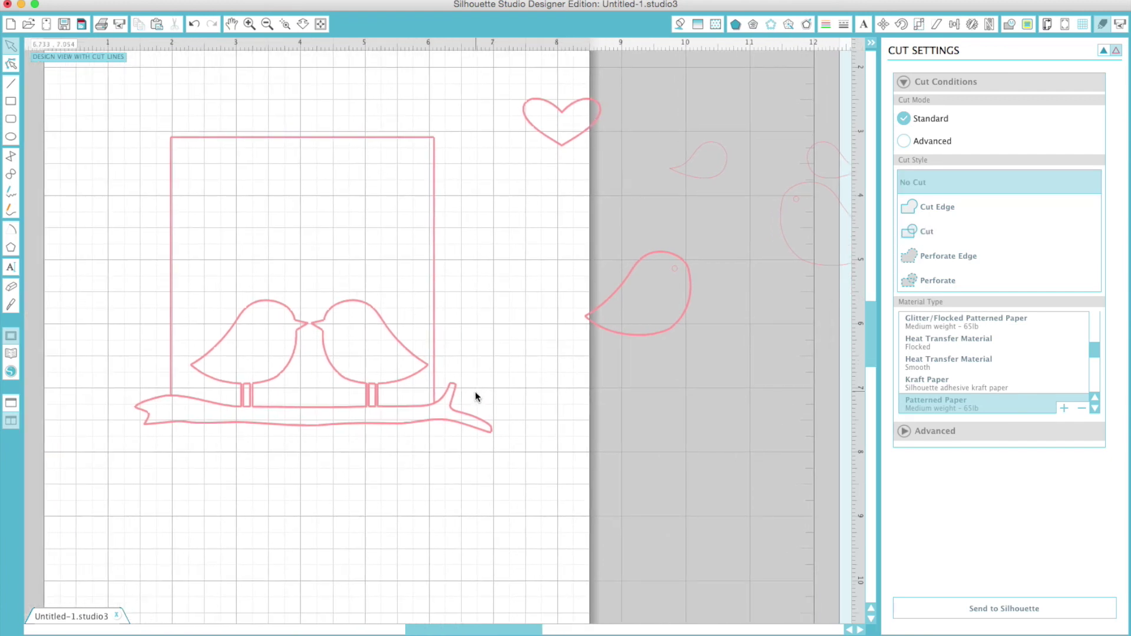
# Lift the birds-on-branch piece off to view the welded page's cut lines alone, and lay it back over the page.
pyautogui.moveTo(405, 384); pyautogui.dragTo(766, 386)
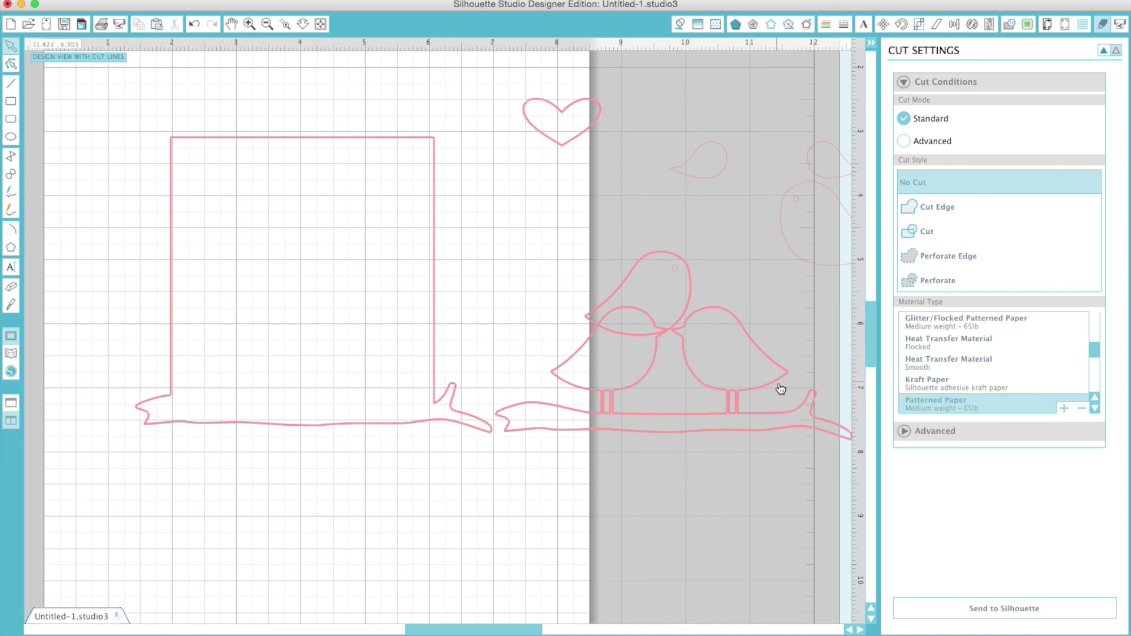
pyautogui.moveTo(781, 386); pyautogui.dragTo(416, 377)
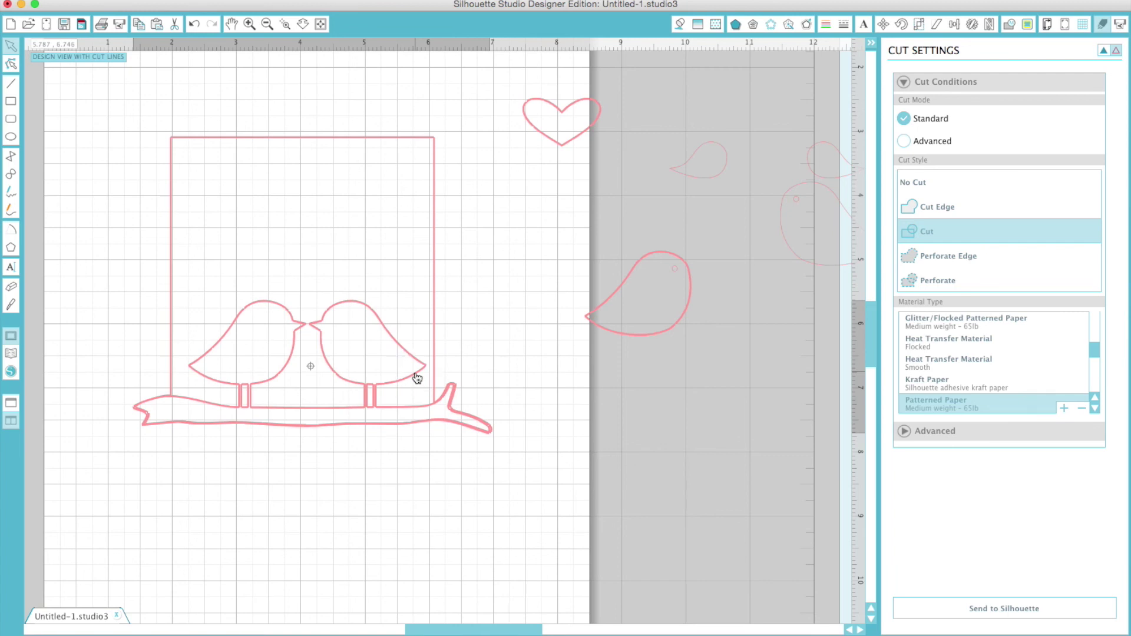
# Move the loose bird body completely off the paper so it is excluded from the cut lines.
pyautogui.click(491, 294)
pyautogui.moveTo(616, 331); pyautogui.dragTo(667, 293)
pyautogui.click(666, 297)
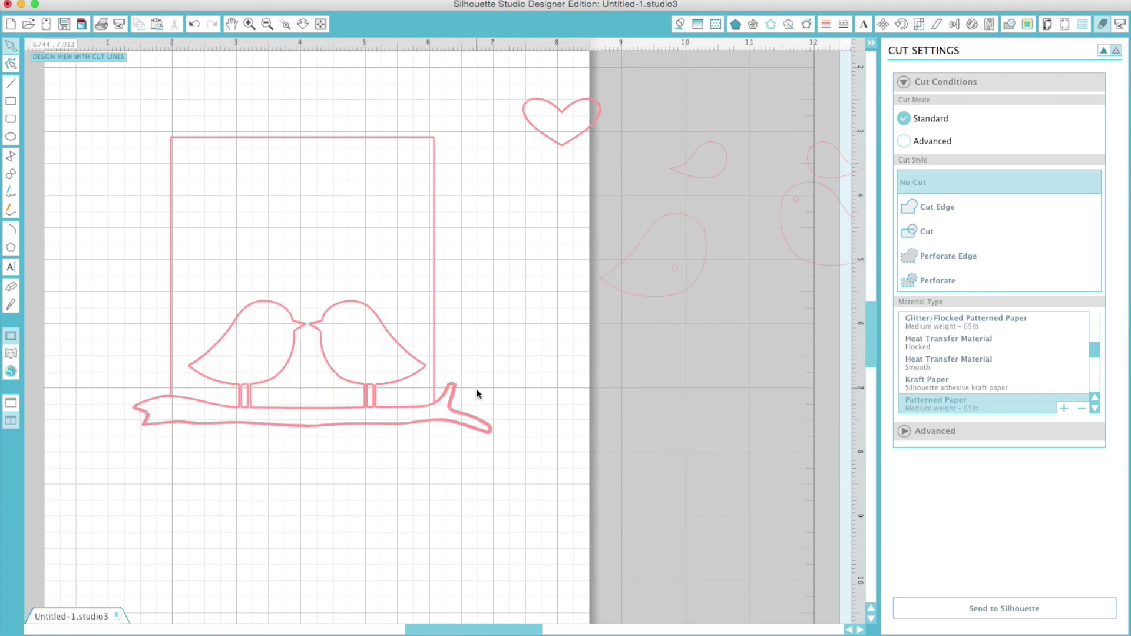
# Pull the welded branch page off the birds-on-branch piece and arrange it above that piece on the paper.
pyautogui.click(456, 417)
pyautogui.moveTo(455, 417); pyautogui.dragTo(803, 391)
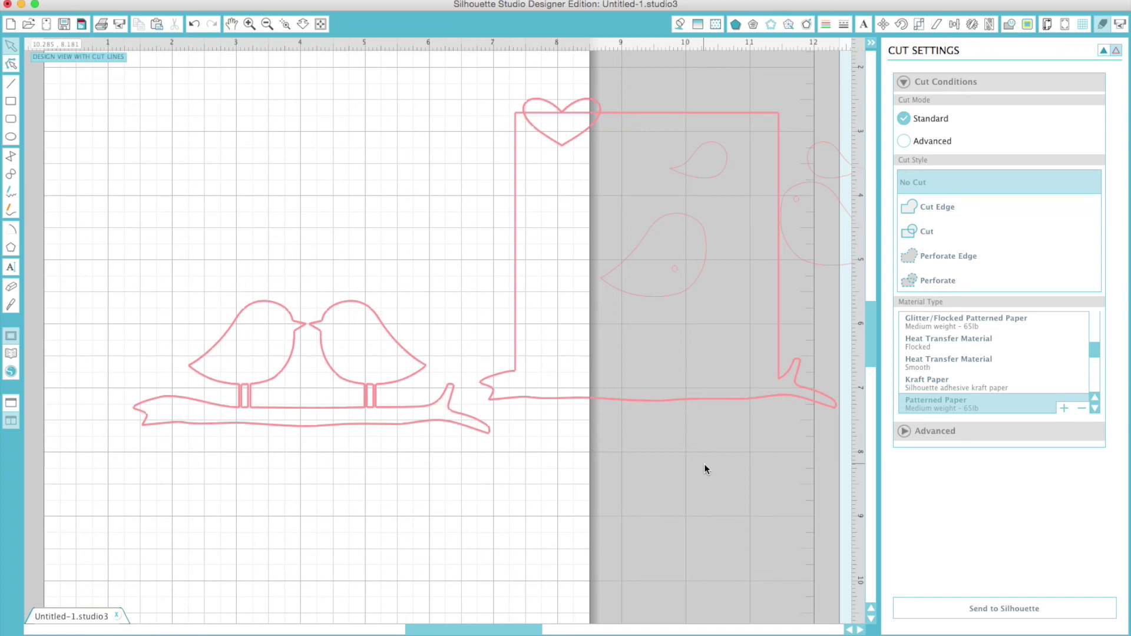
pyautogui.moveTo(656, 403); pyautogui.dragTo(460, 468)
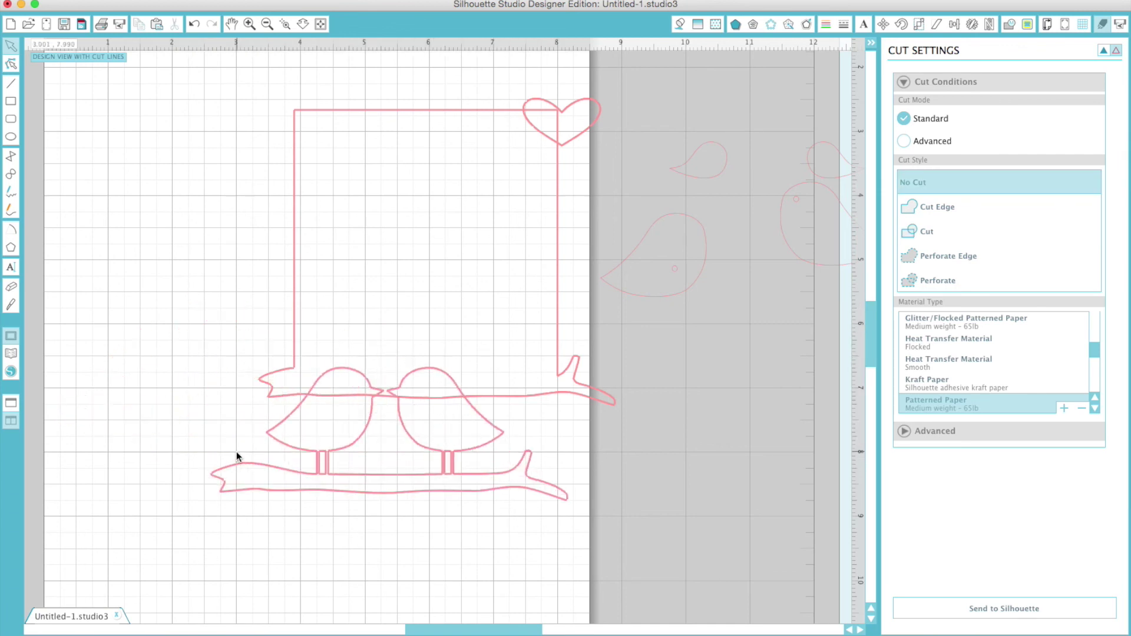